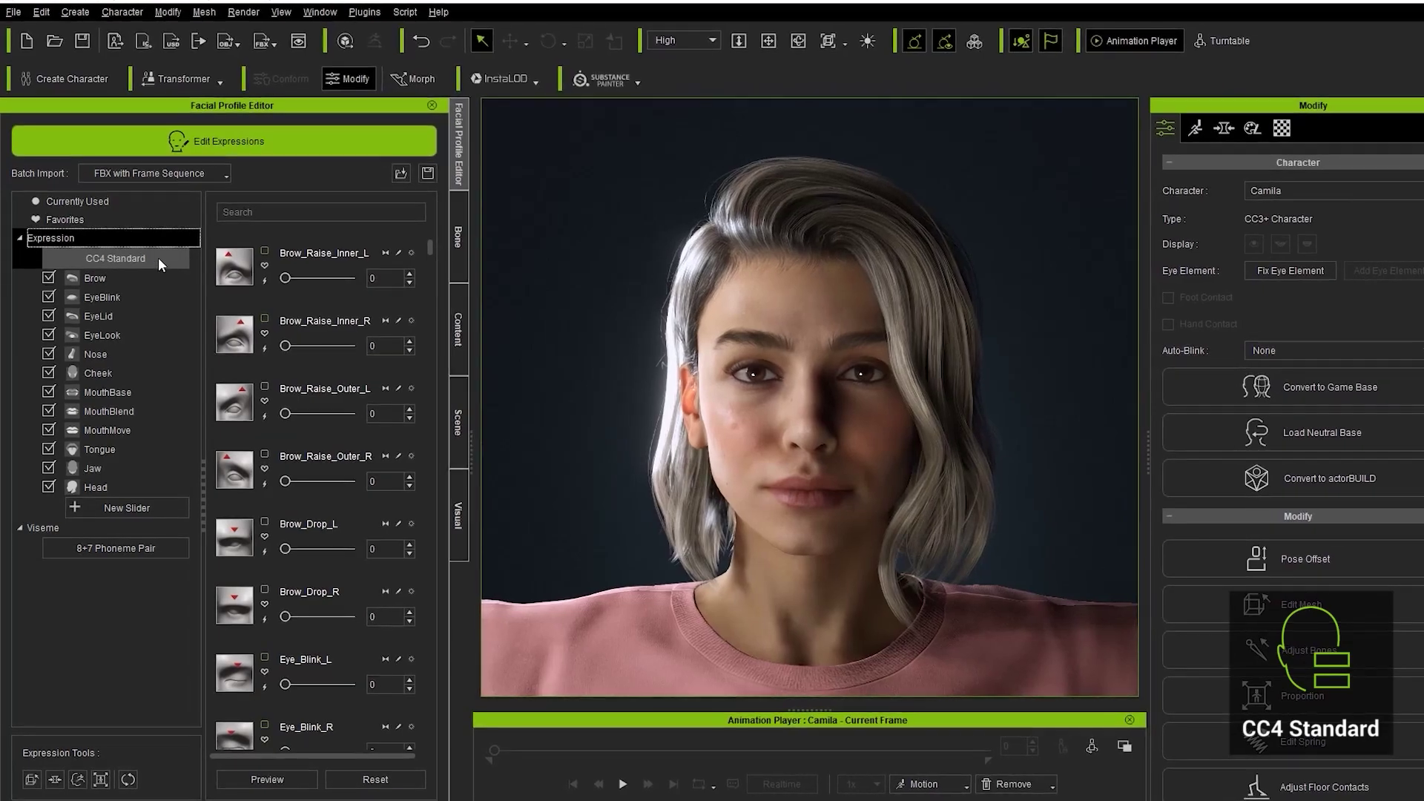
Browse the CC4 Standard categories from Brow through EyeBlink, EyeLid, EyeLook, Nose, Cheek, Mouth, Tongue to Jaw.
click(171, 277)
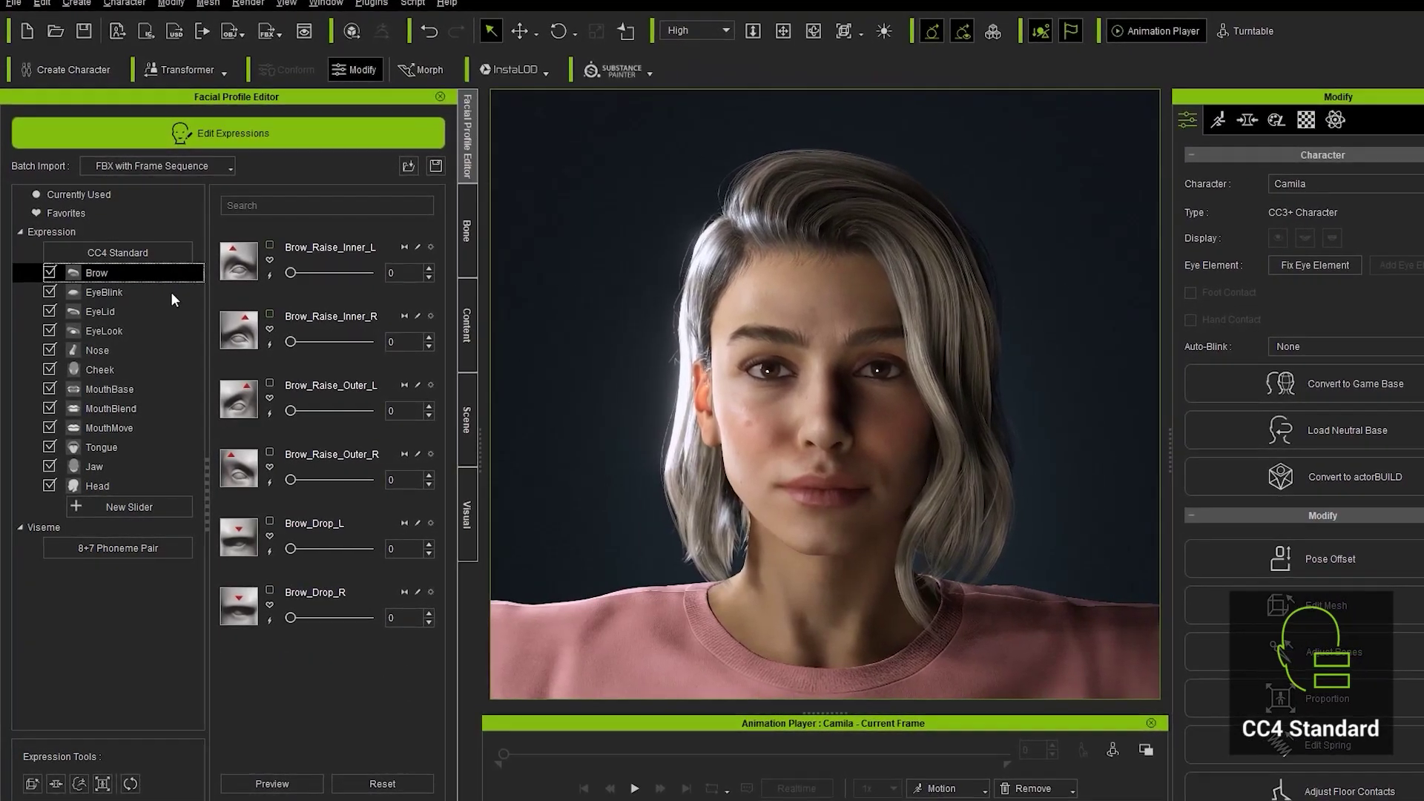
click(170, 296)
click(172, 309)
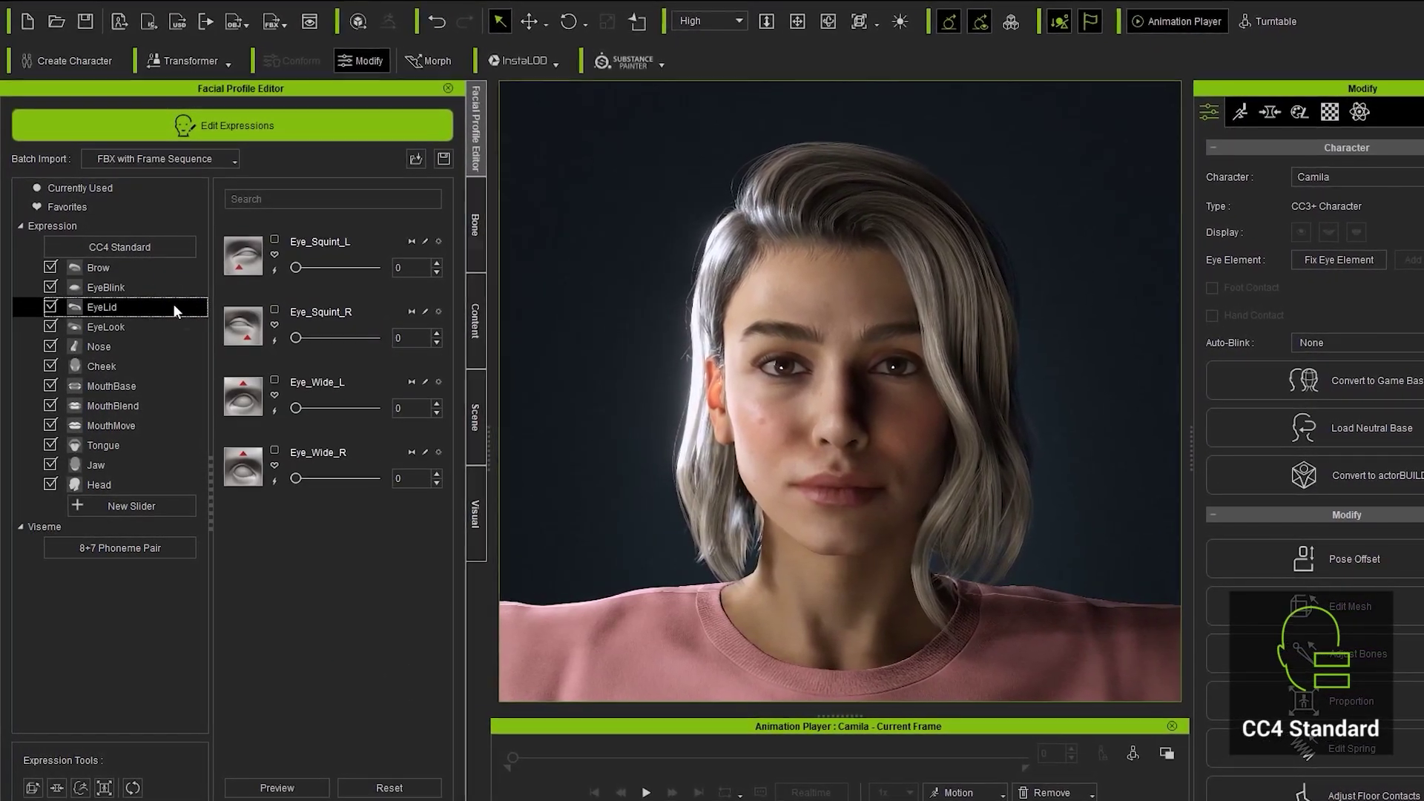
click(172, 325)
click(172, 344)
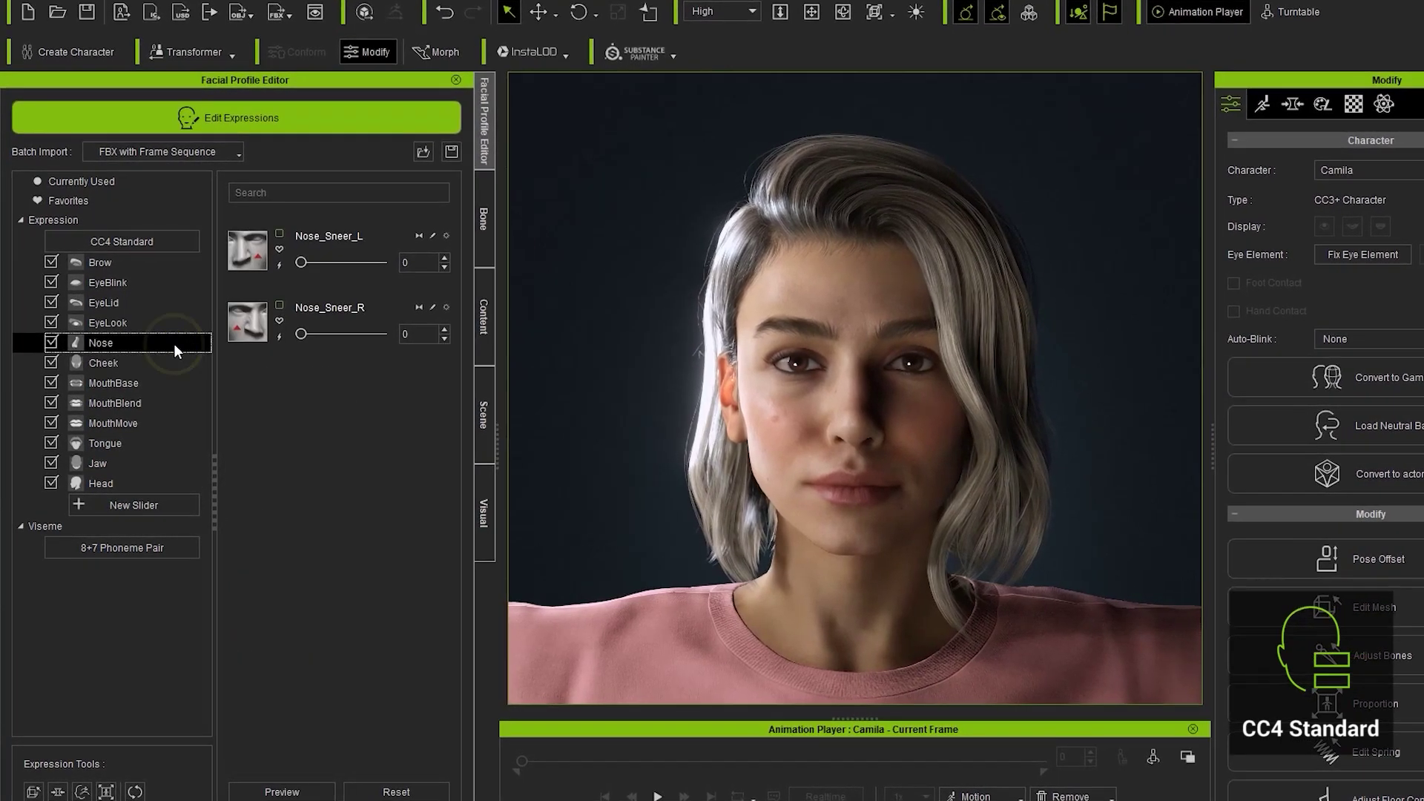
click(175, 362)
click(182, 378)
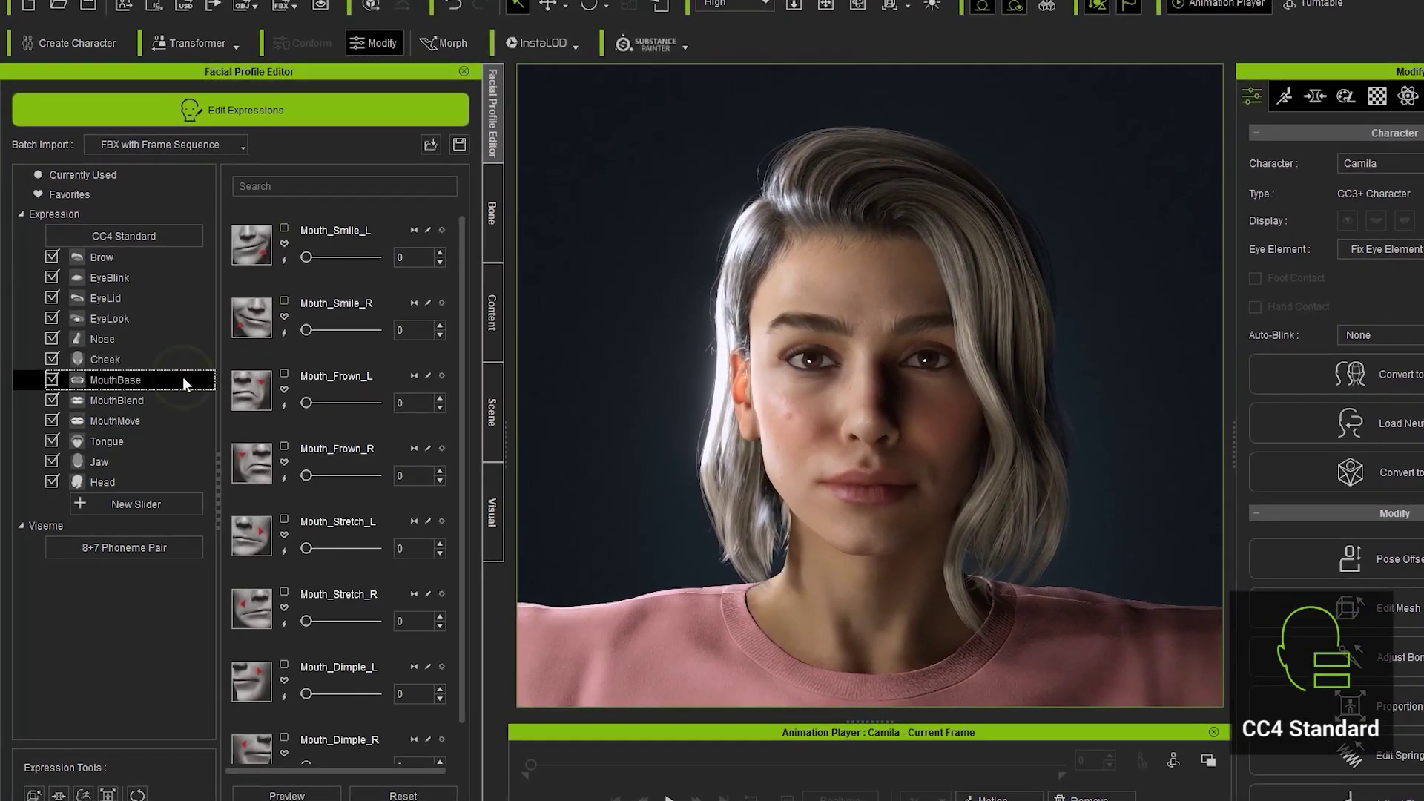
click(179, 399)
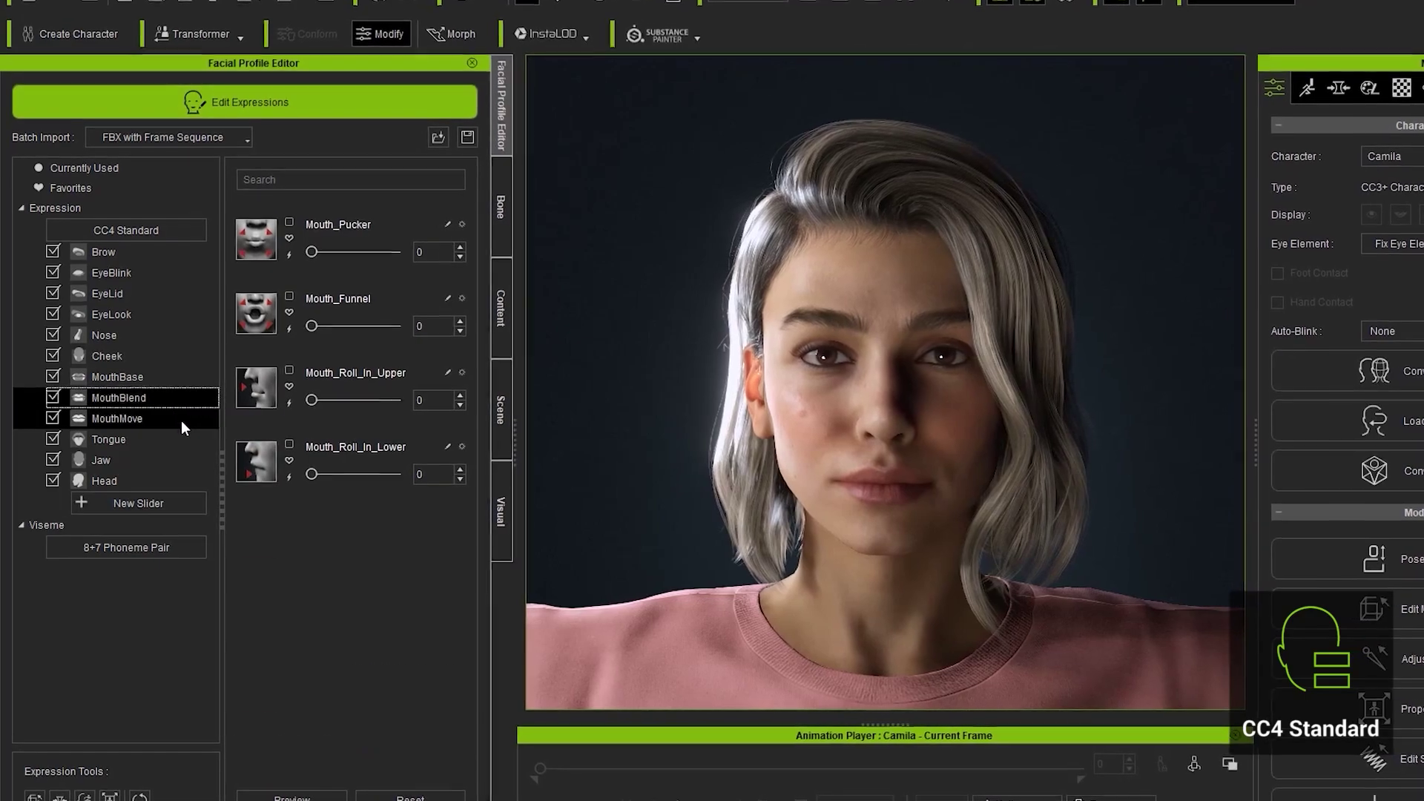
click(180, 420)
click(183, 437)
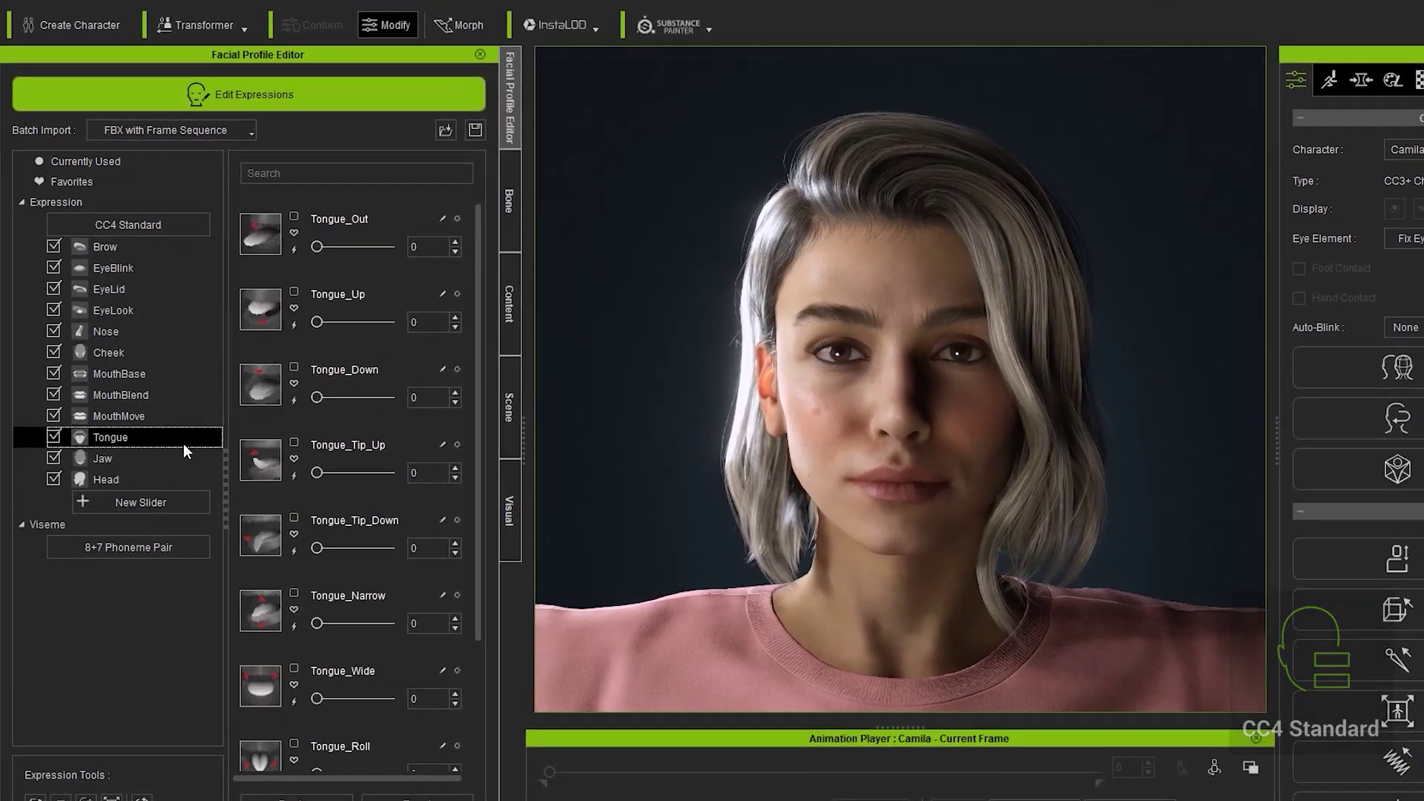
click(182, 459)
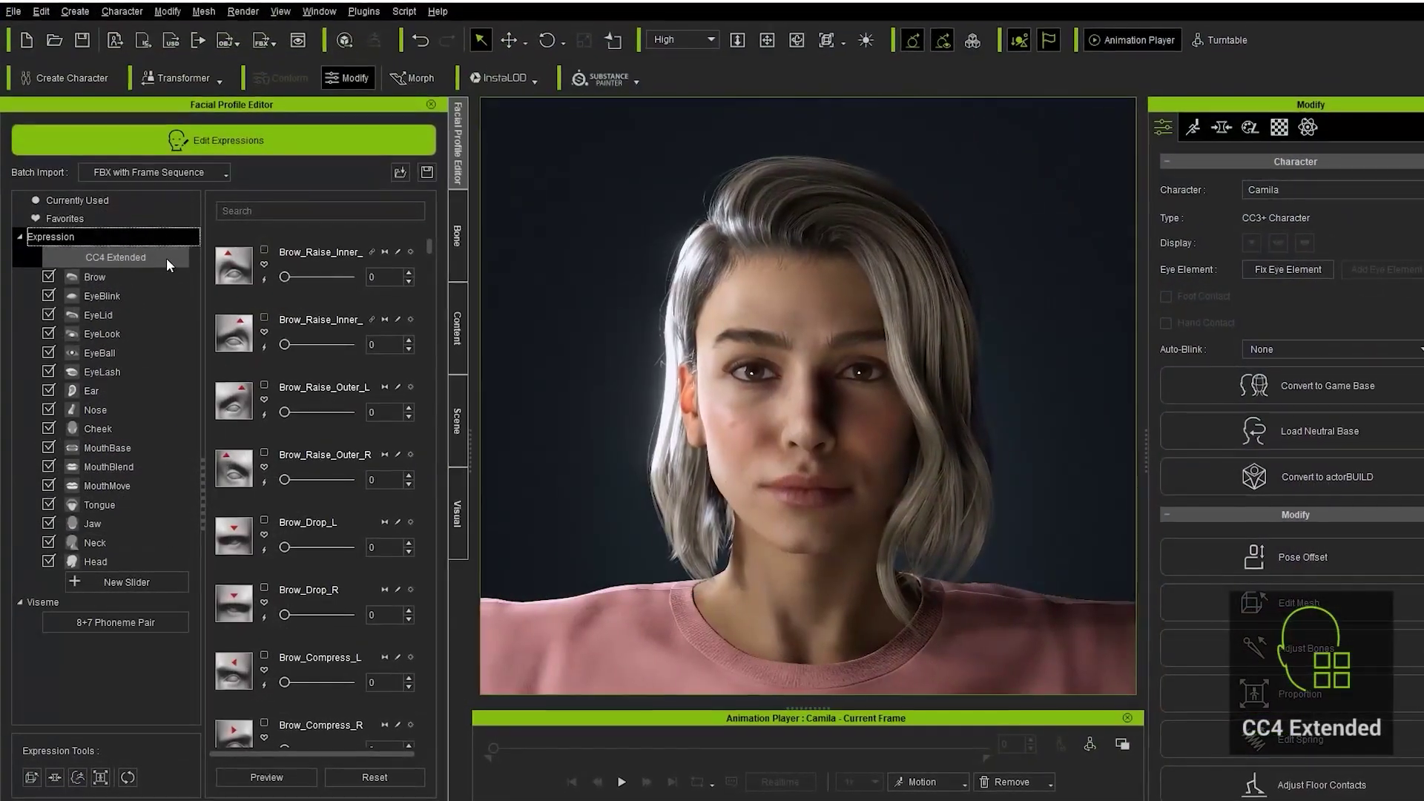
Browse the CC4 Extended categories, including the added EyeBall, EyeLash, Ear and Neck.
click(172, 293)
click(176, 312)
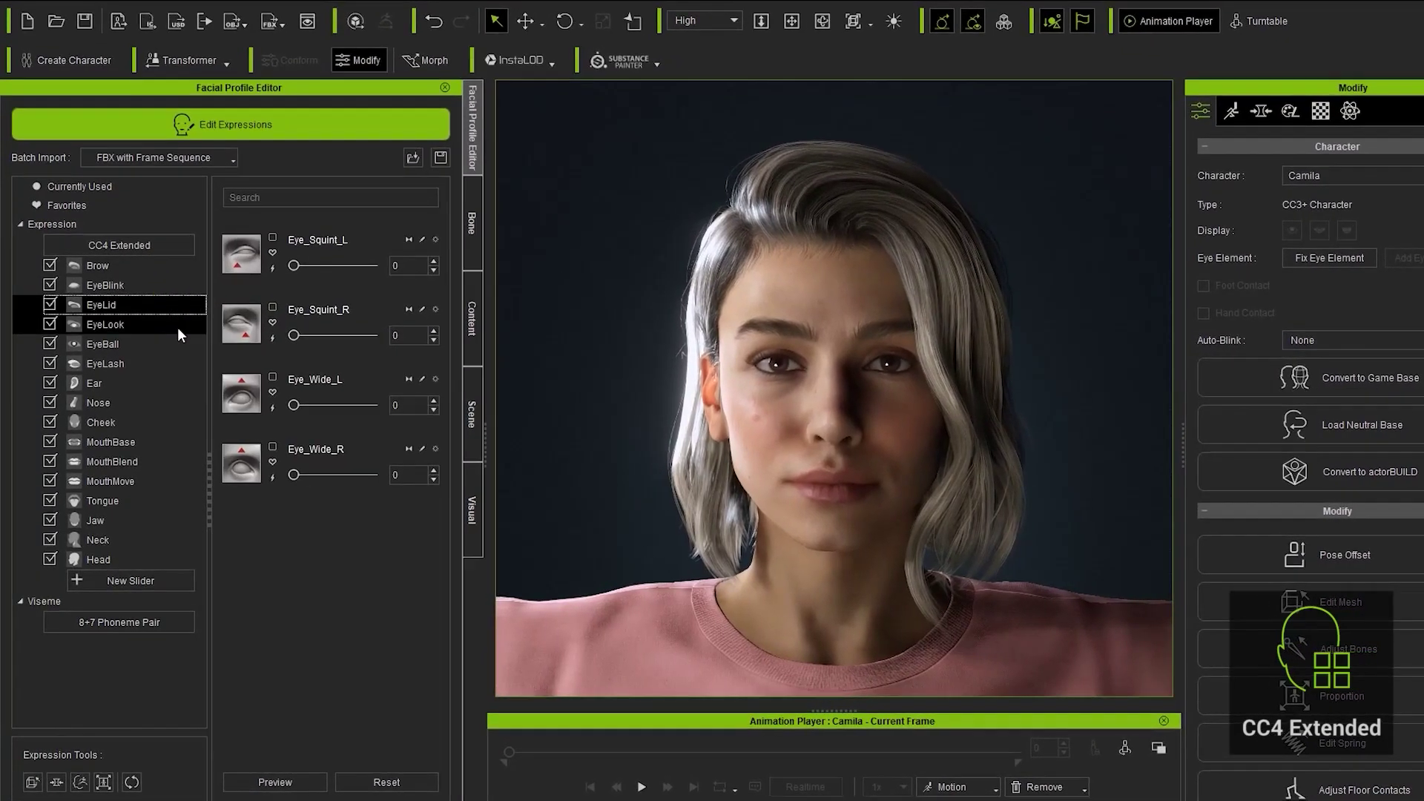
click(178, 332)
click(181, 341)
click(184, 361)
click(185, 381)
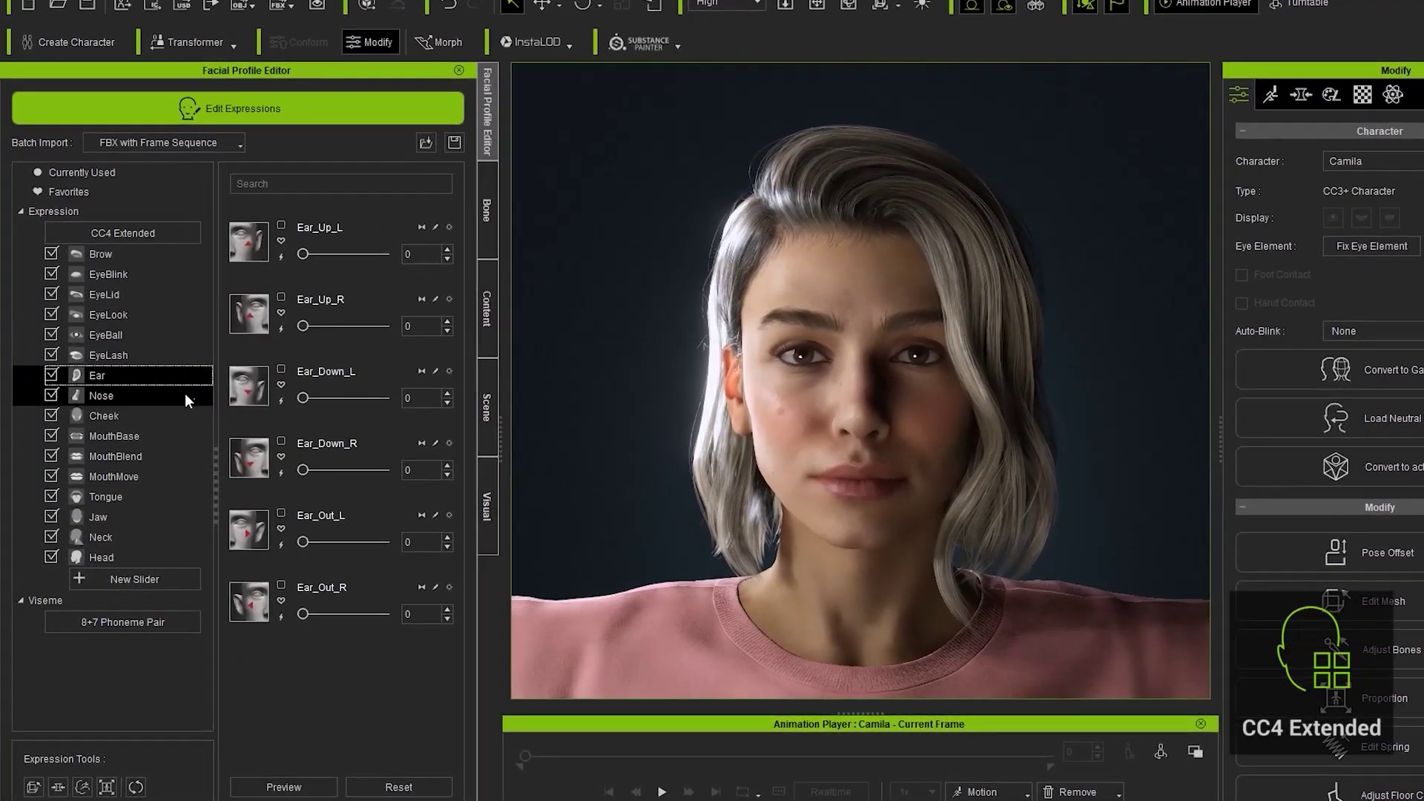
click(184, 400)
click(184, 413)
click(185, 434)
click(186, 454)
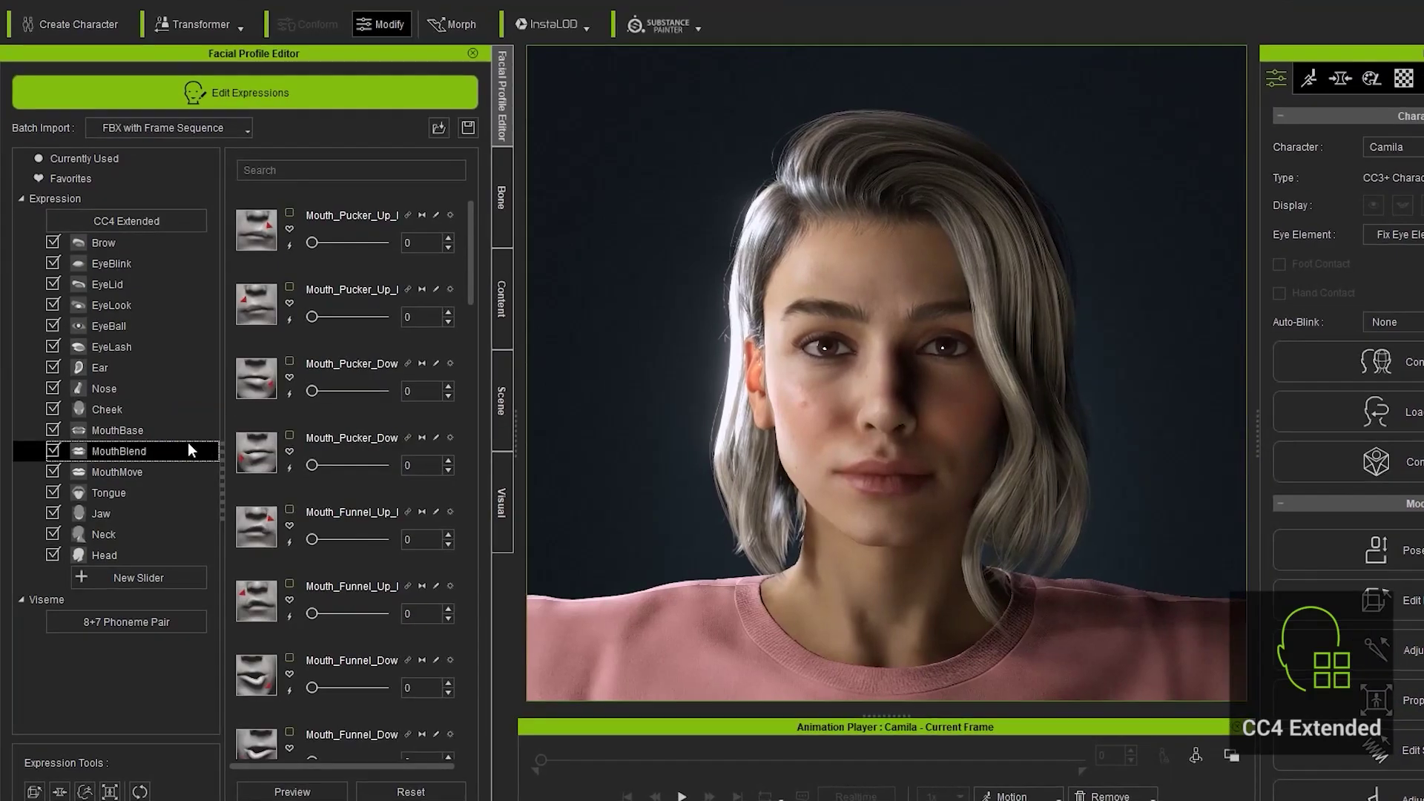
click(184, 475)
click(185, 491)
click(187, 512)
click(187, 532)
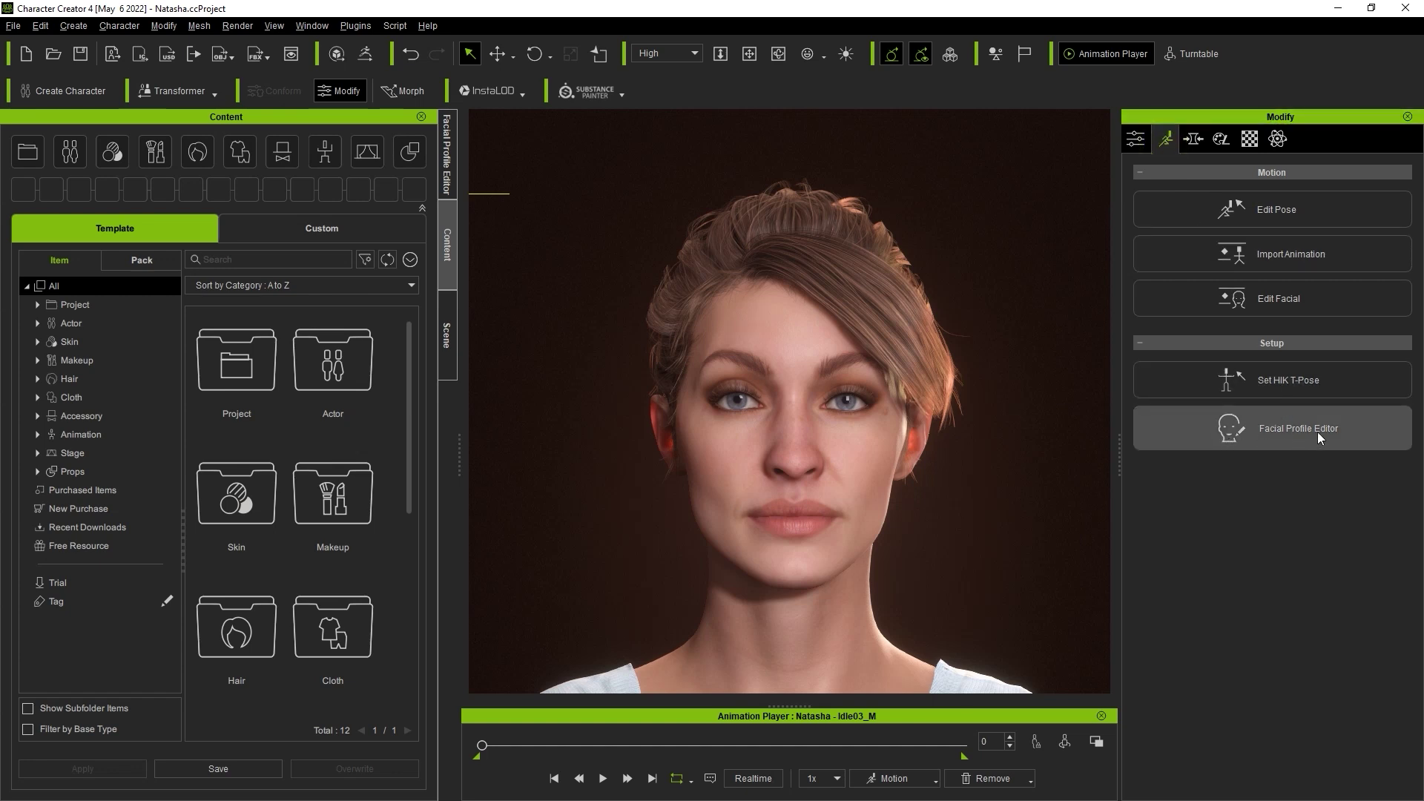
Open the Facial Profile Editor and enable Edit Expressions for Natasha.
click(301, 26)
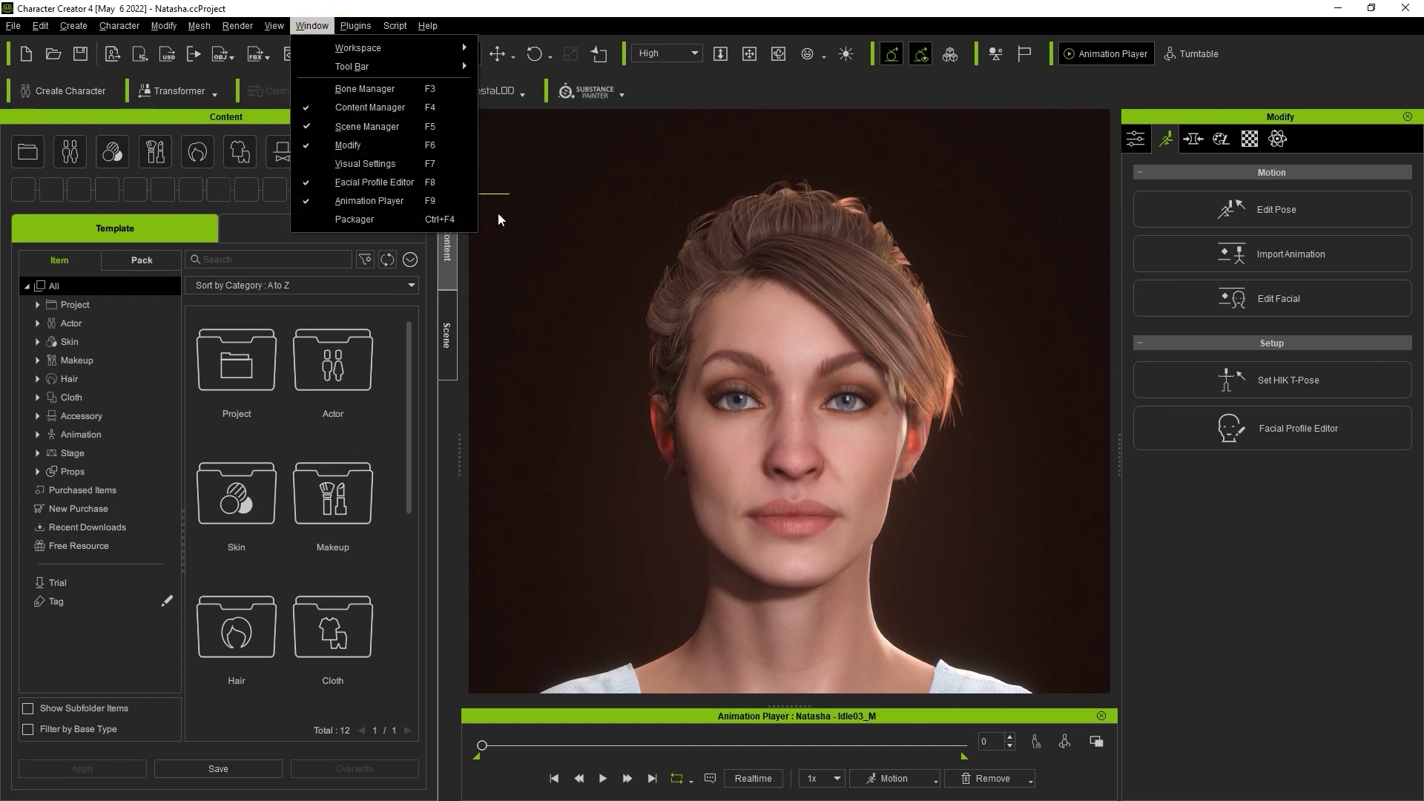
click(515, 222)
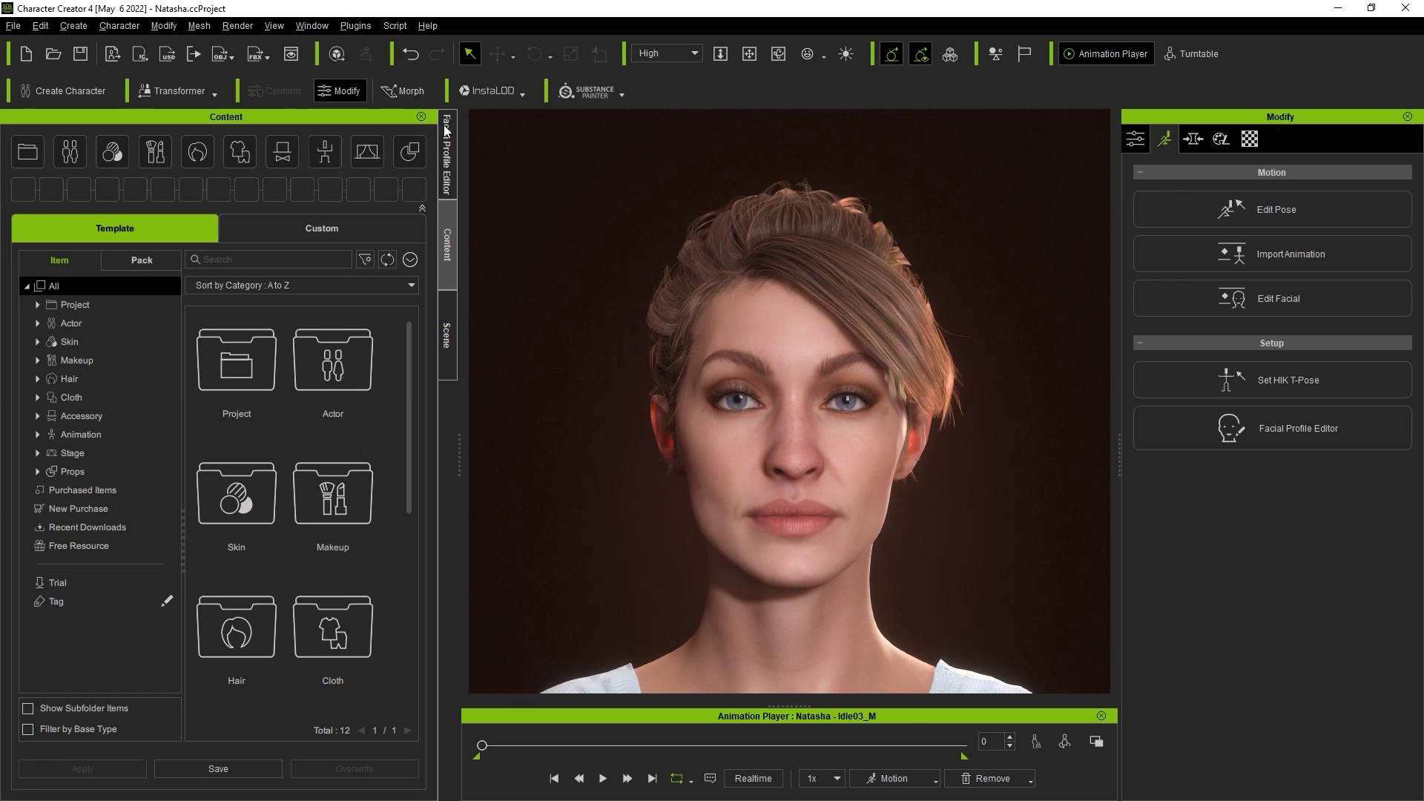
click(447, 159)
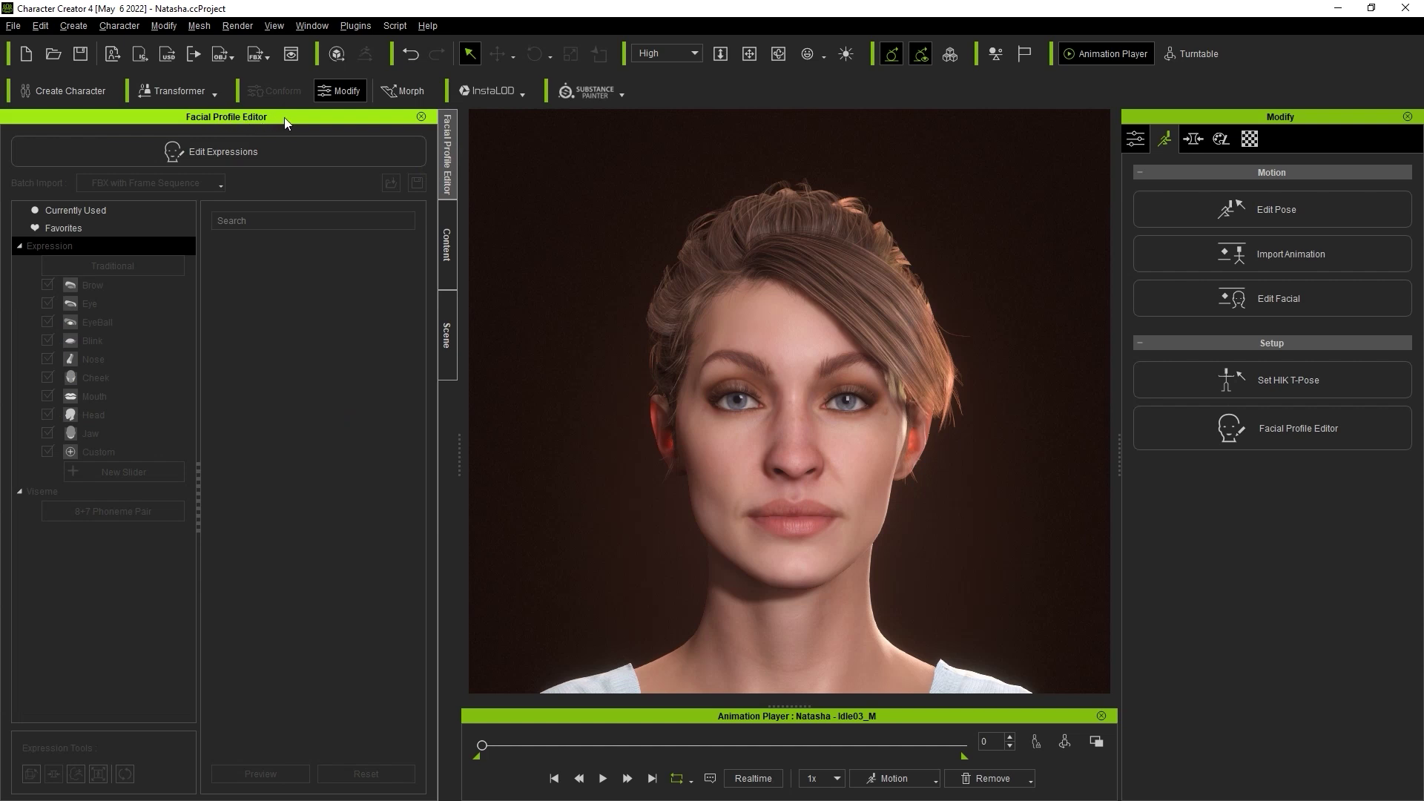
click(261, 157)
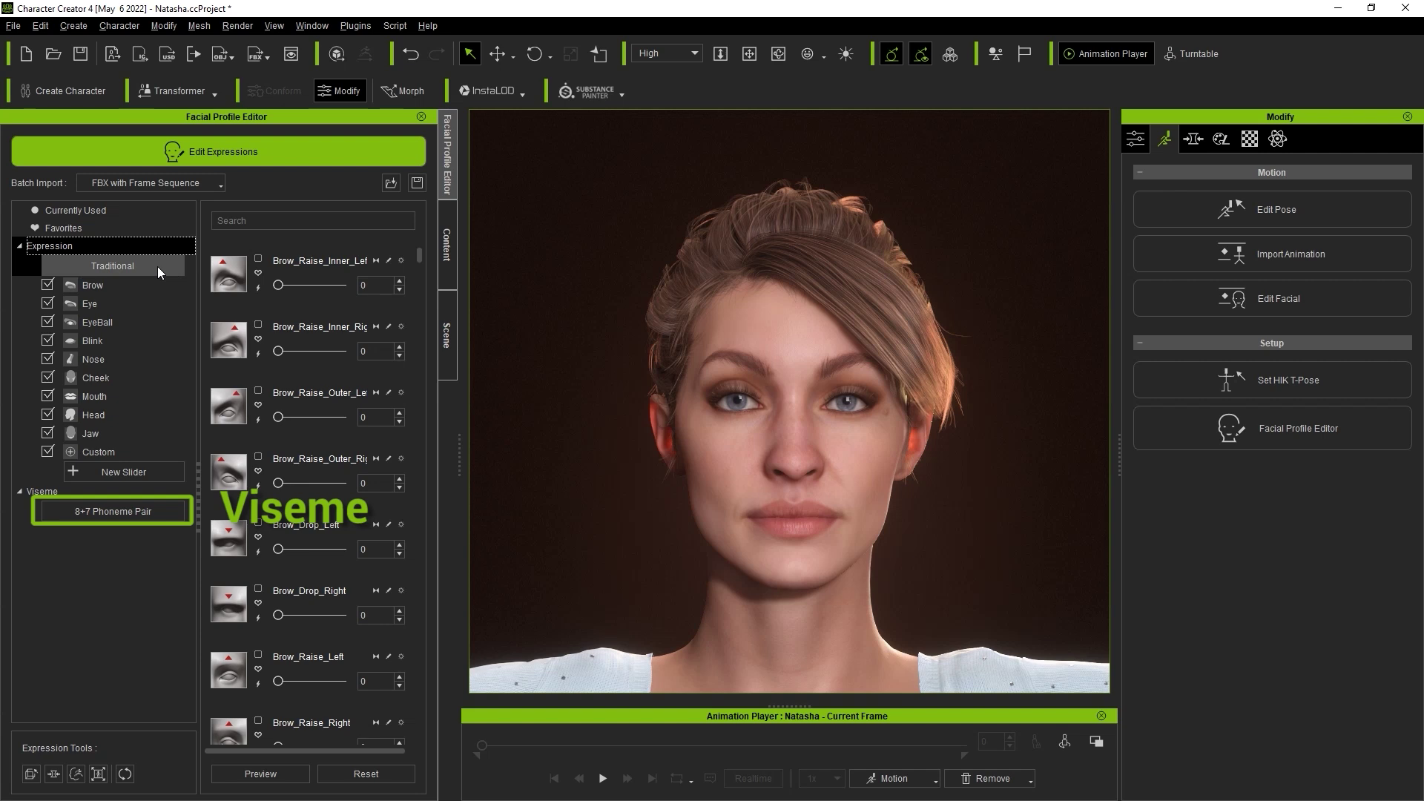
click(153, 284)
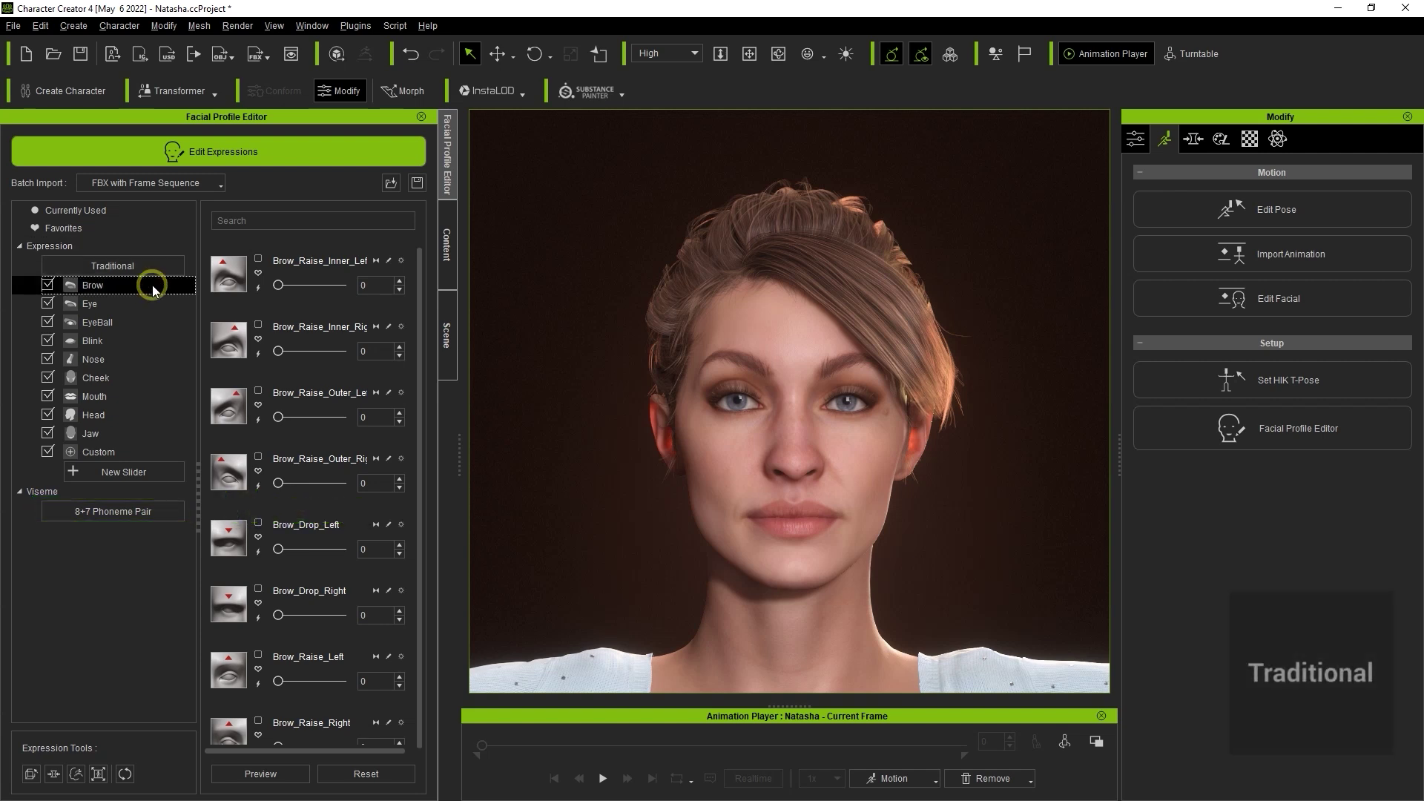
click(149, 296)
click(150, 322)
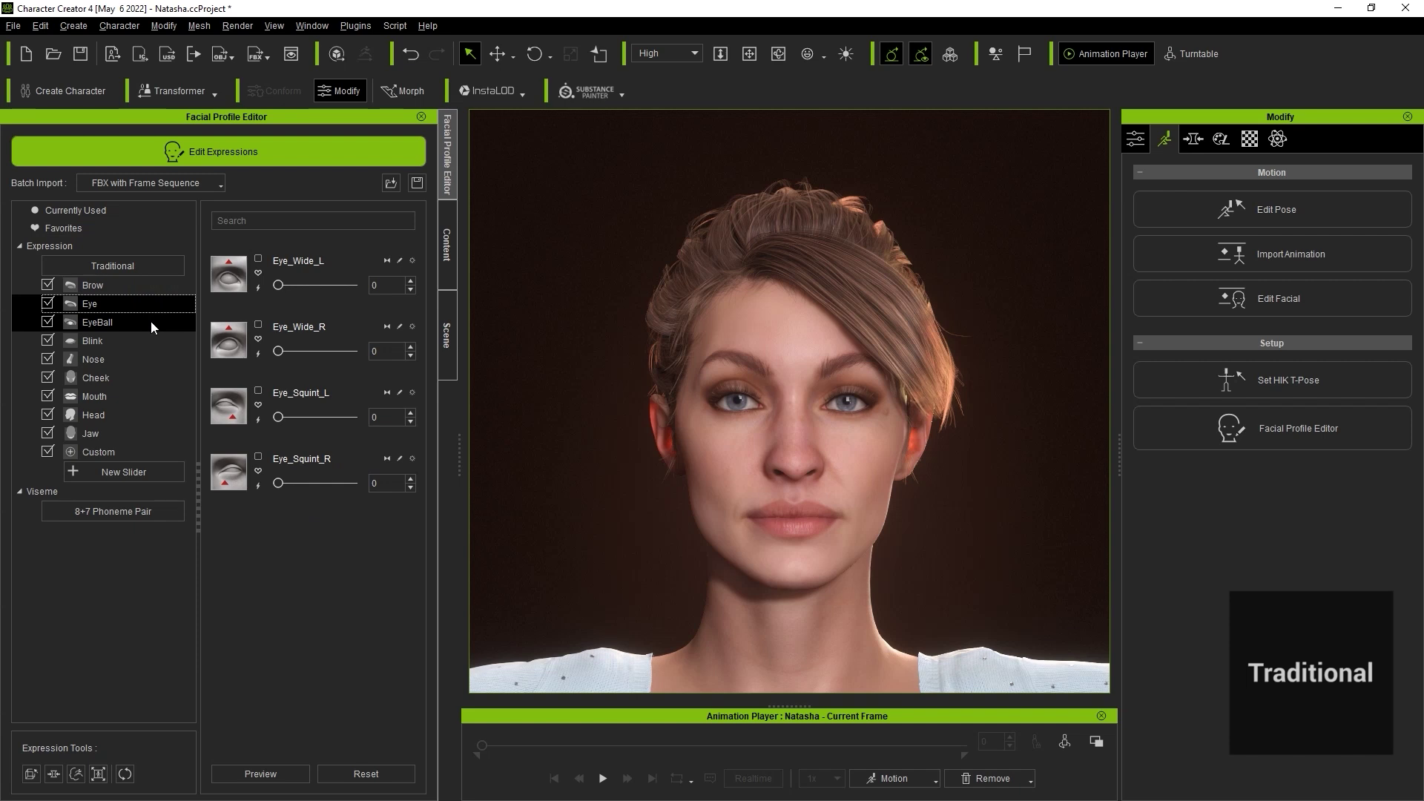
click(149, 337)
click(145, 361)
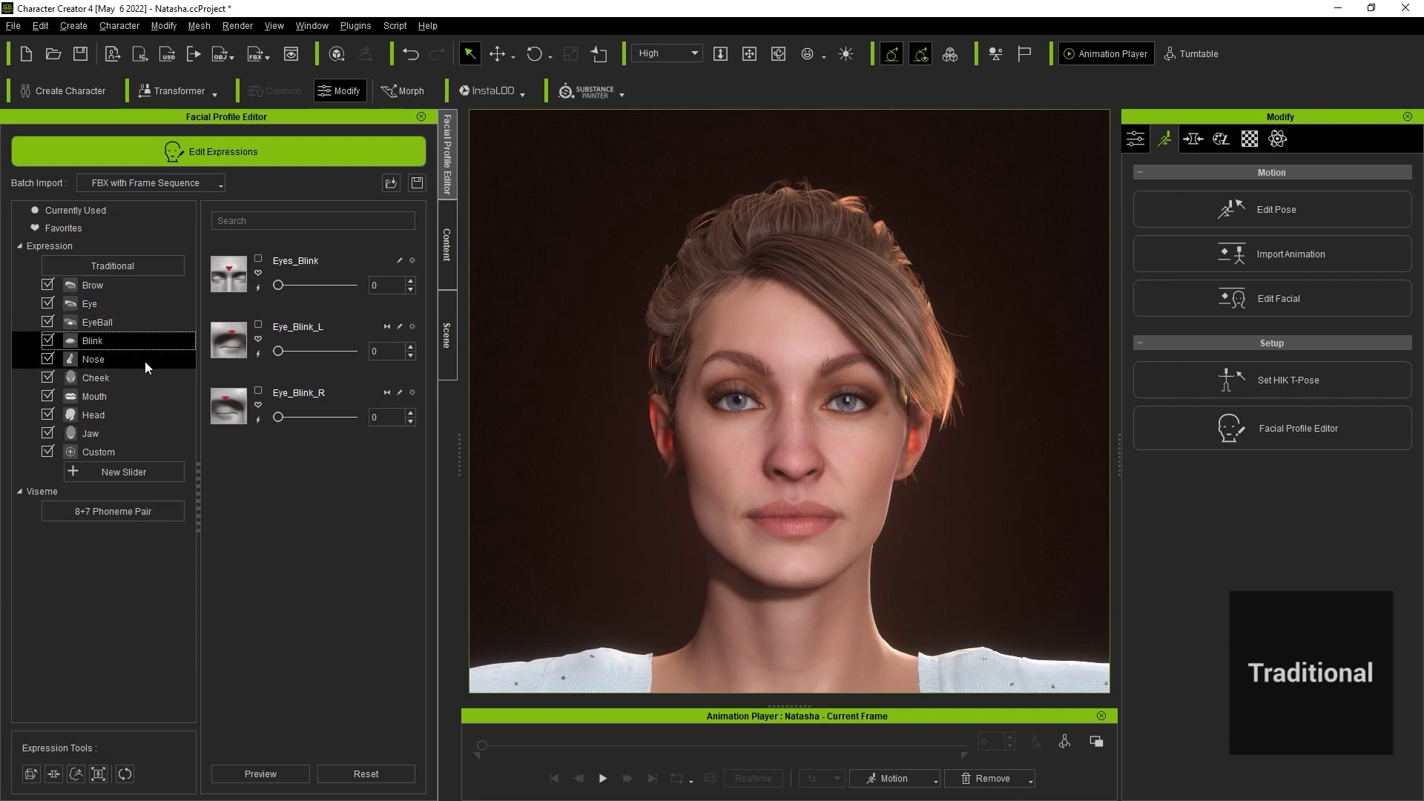
click(144, 378)
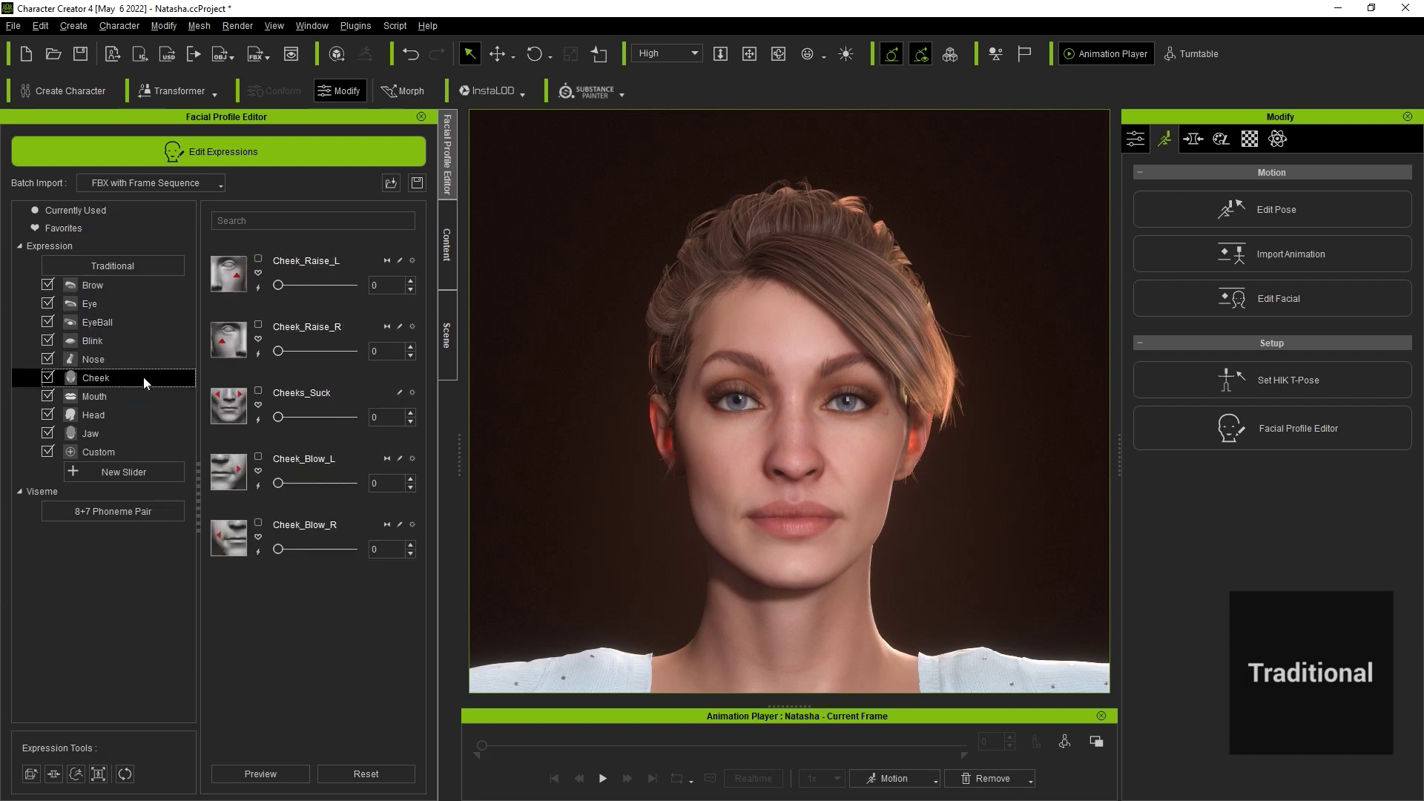
click(140, 397)
click(129, 451)
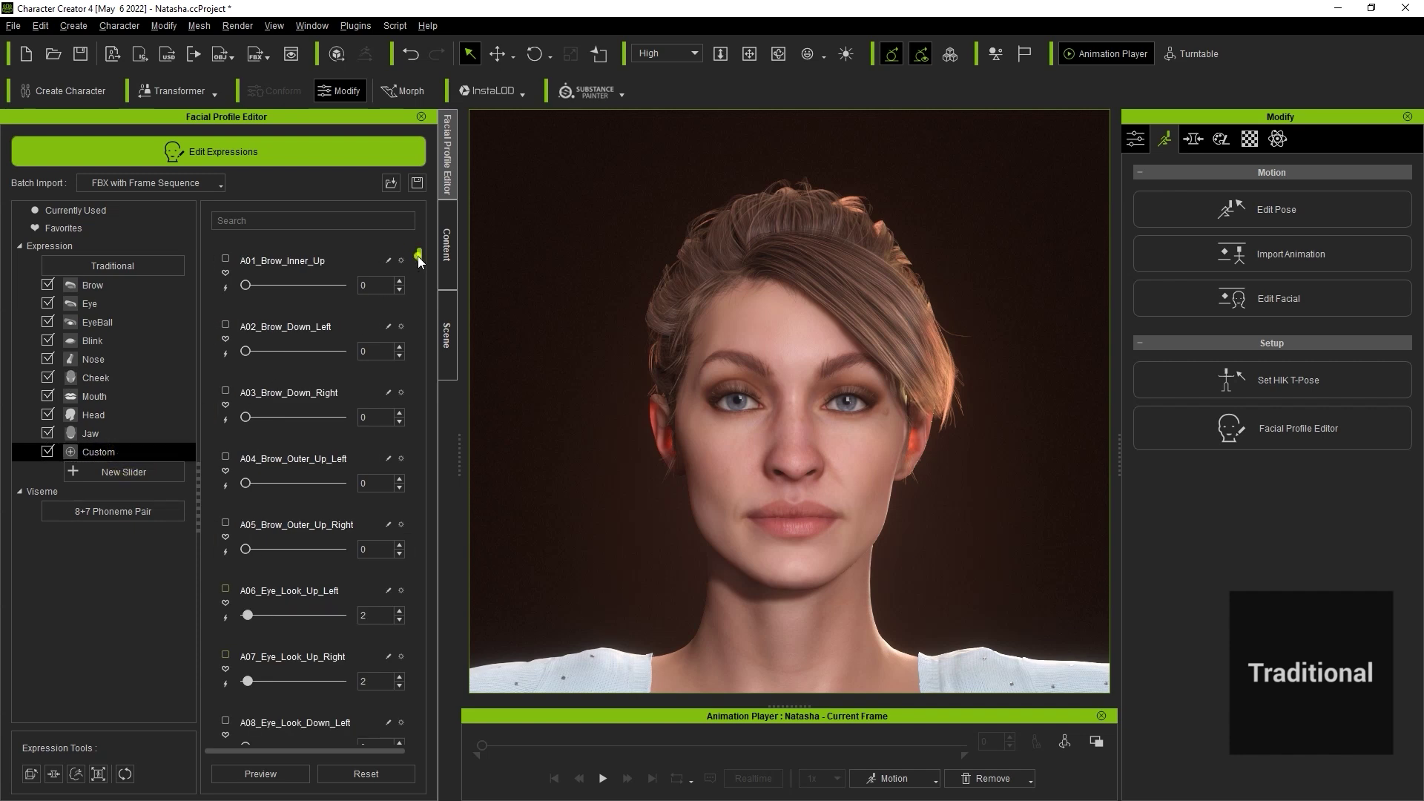
drag(419, 256, 405, 220)
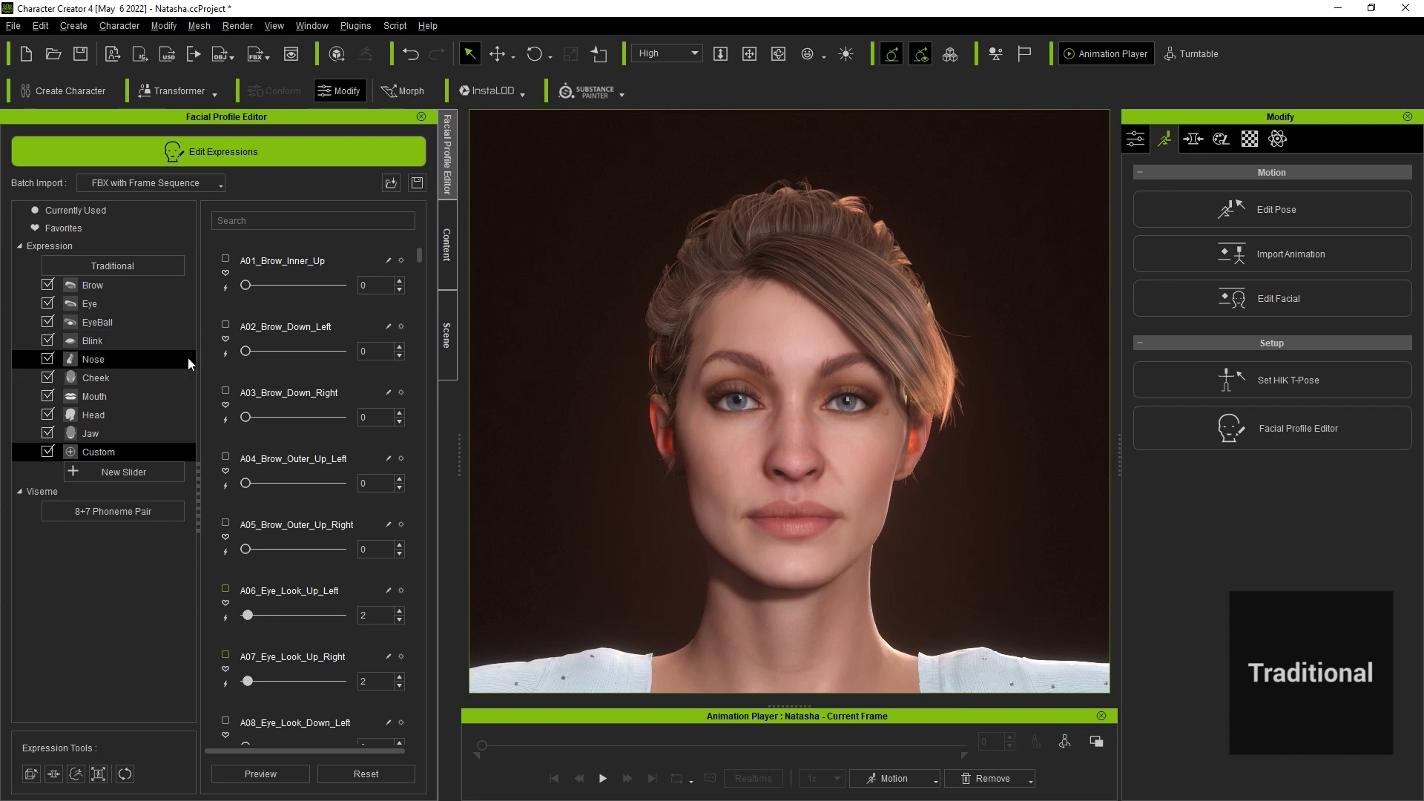
Show the facial profile templates under the Actor category of the content library.
click(111, 491)
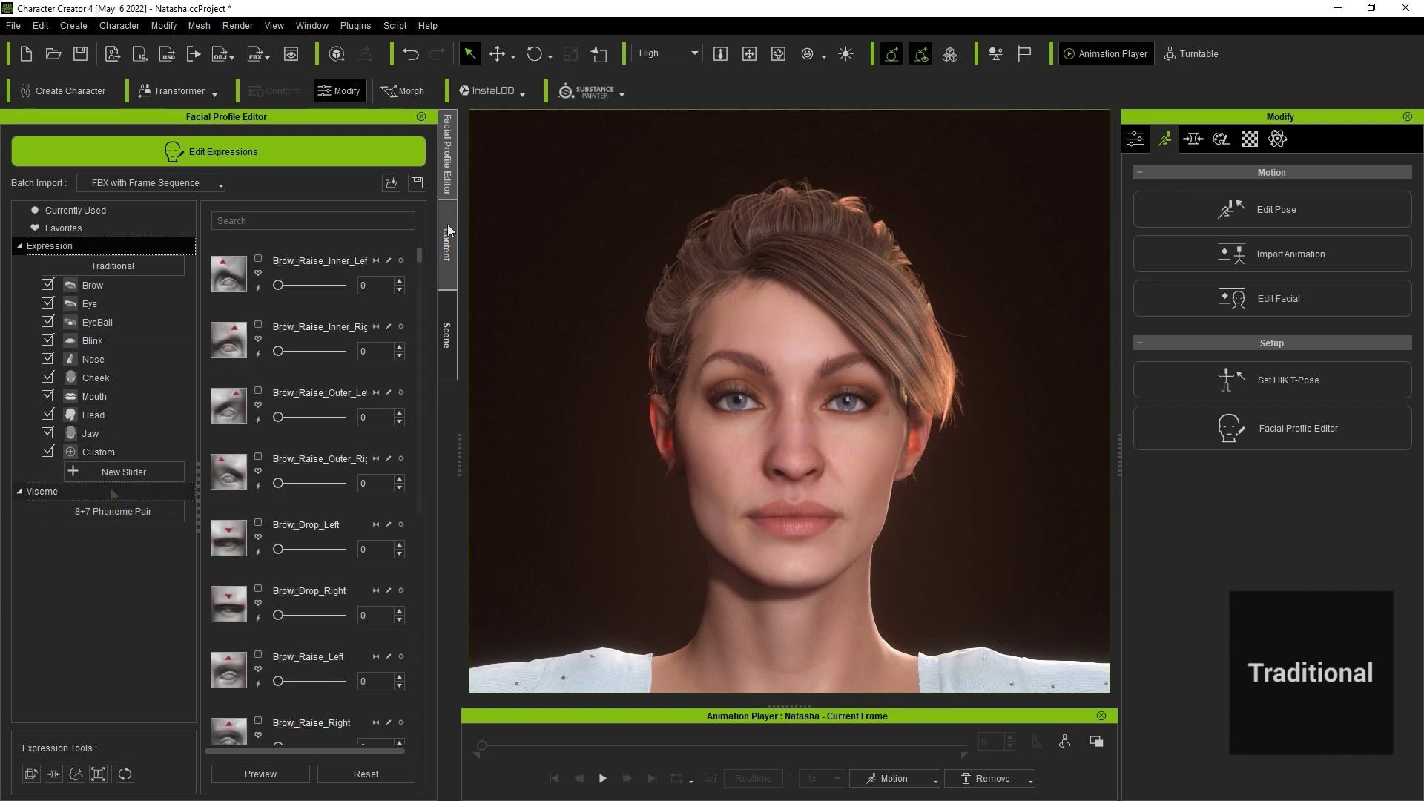
click(449, 274)
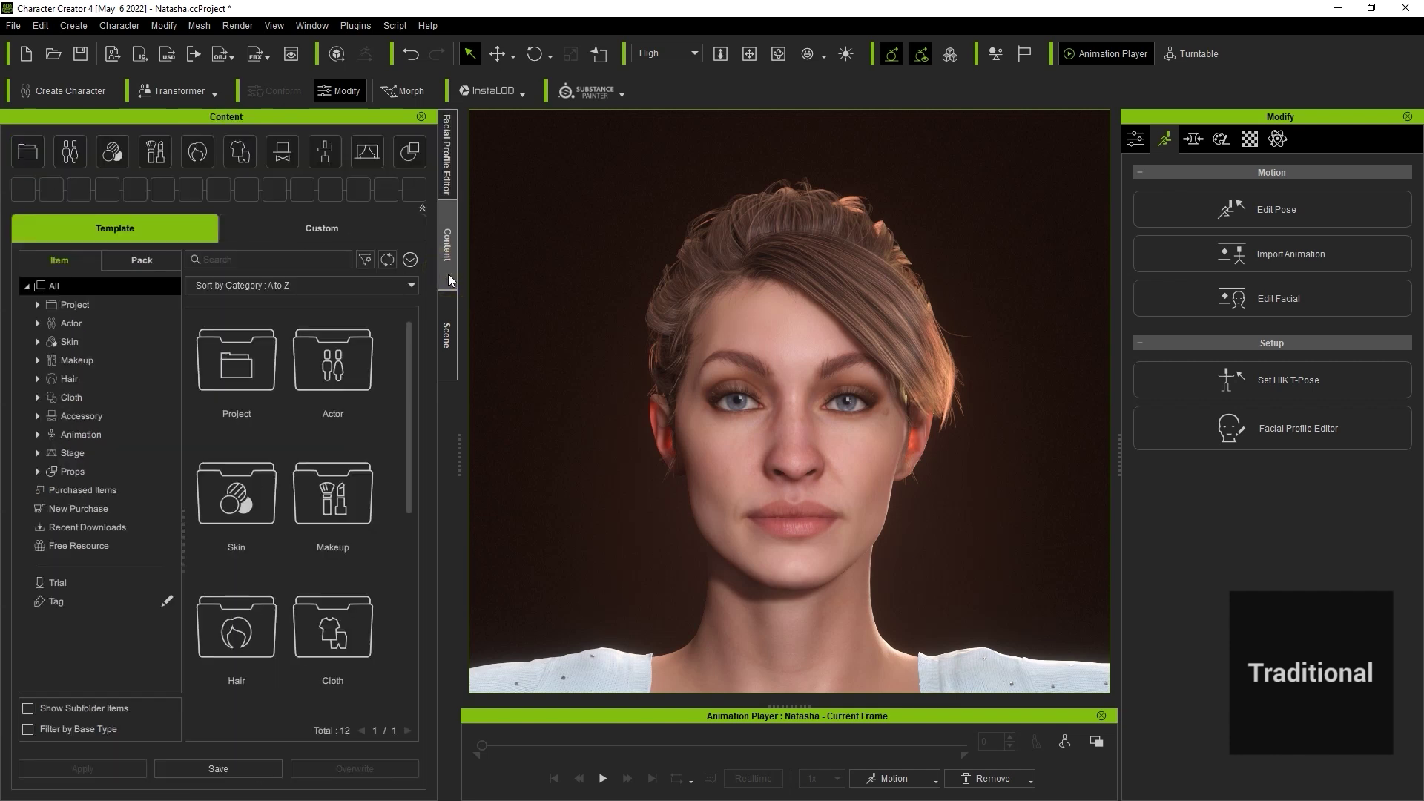
click(71, 159)
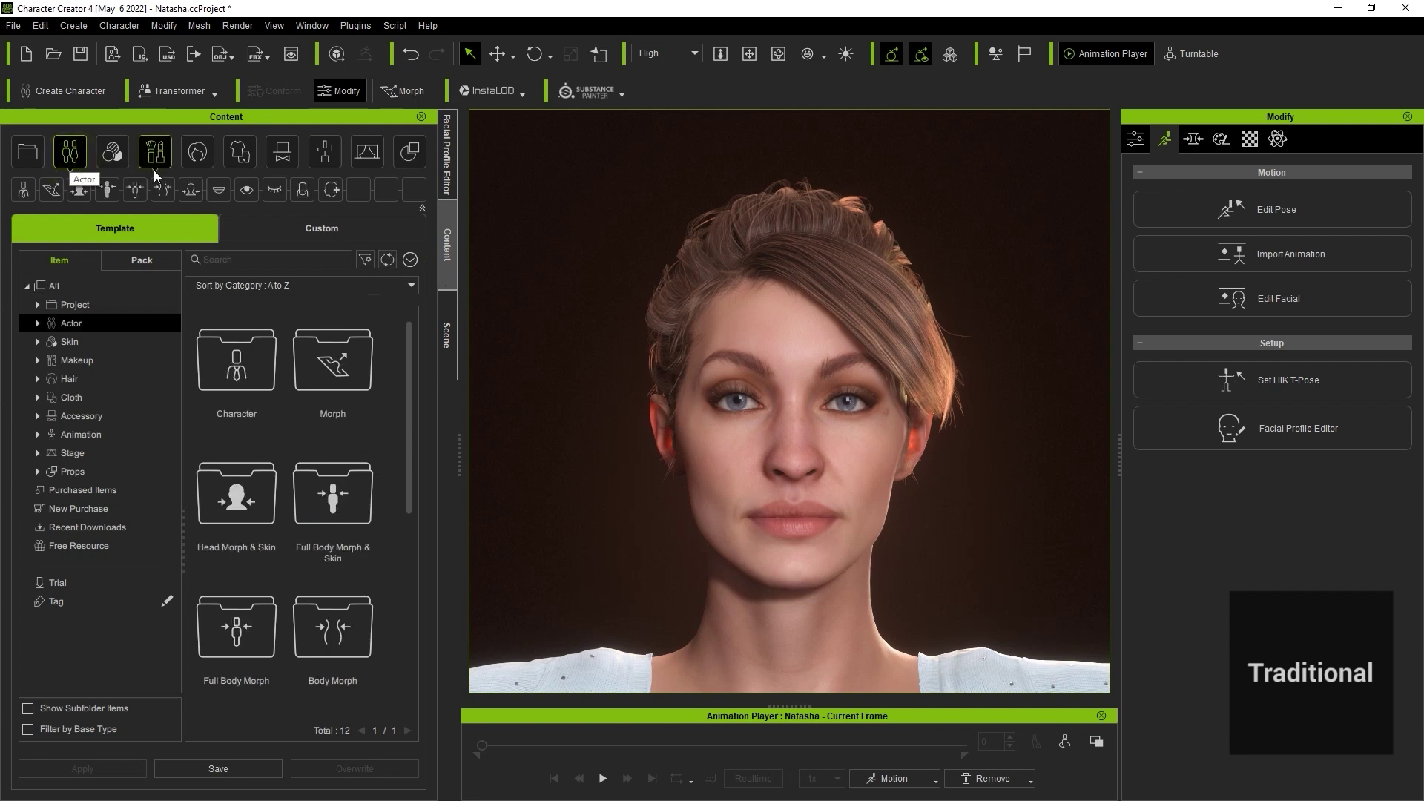
click(331, 192)
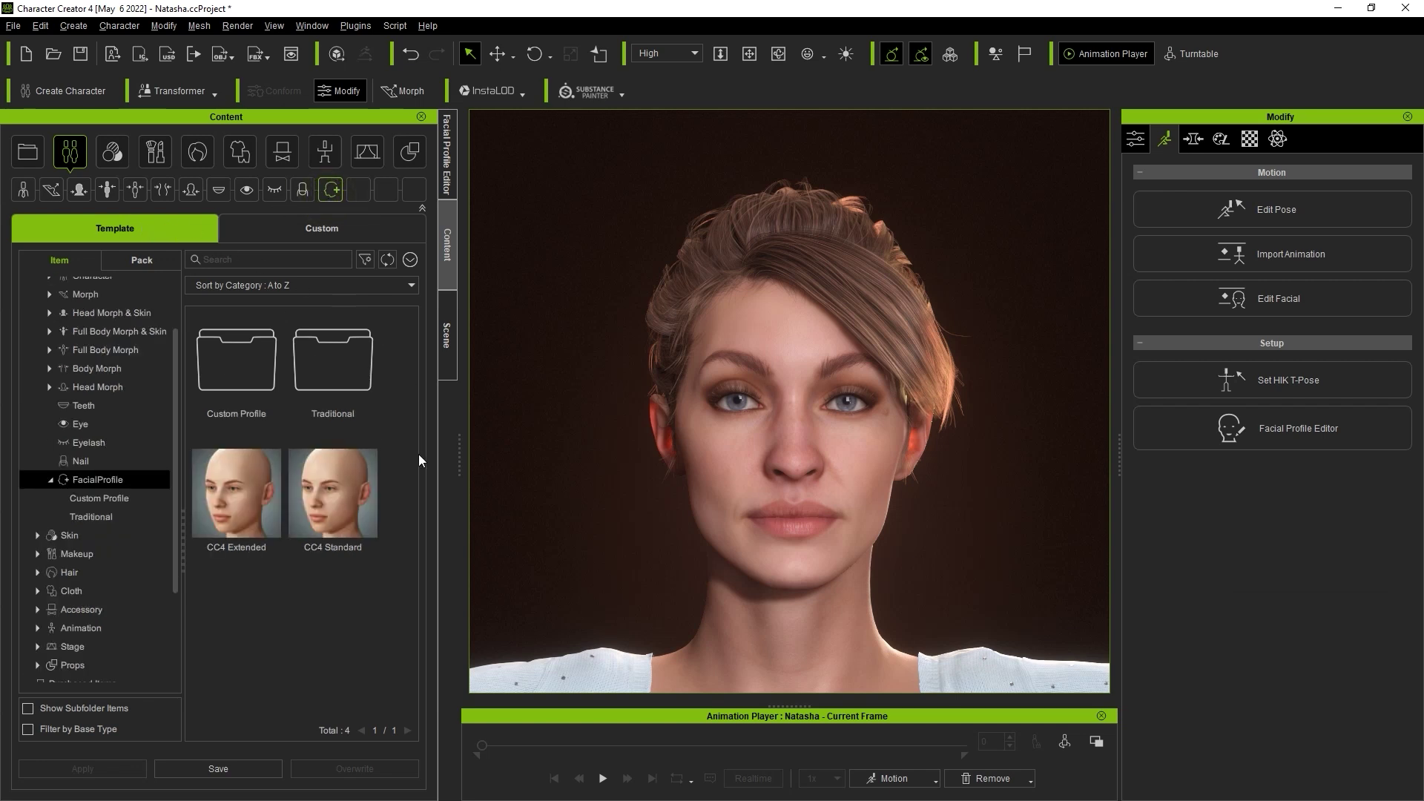
Look inside the Traditional and Custom Profile template folders.
click(344, 372)
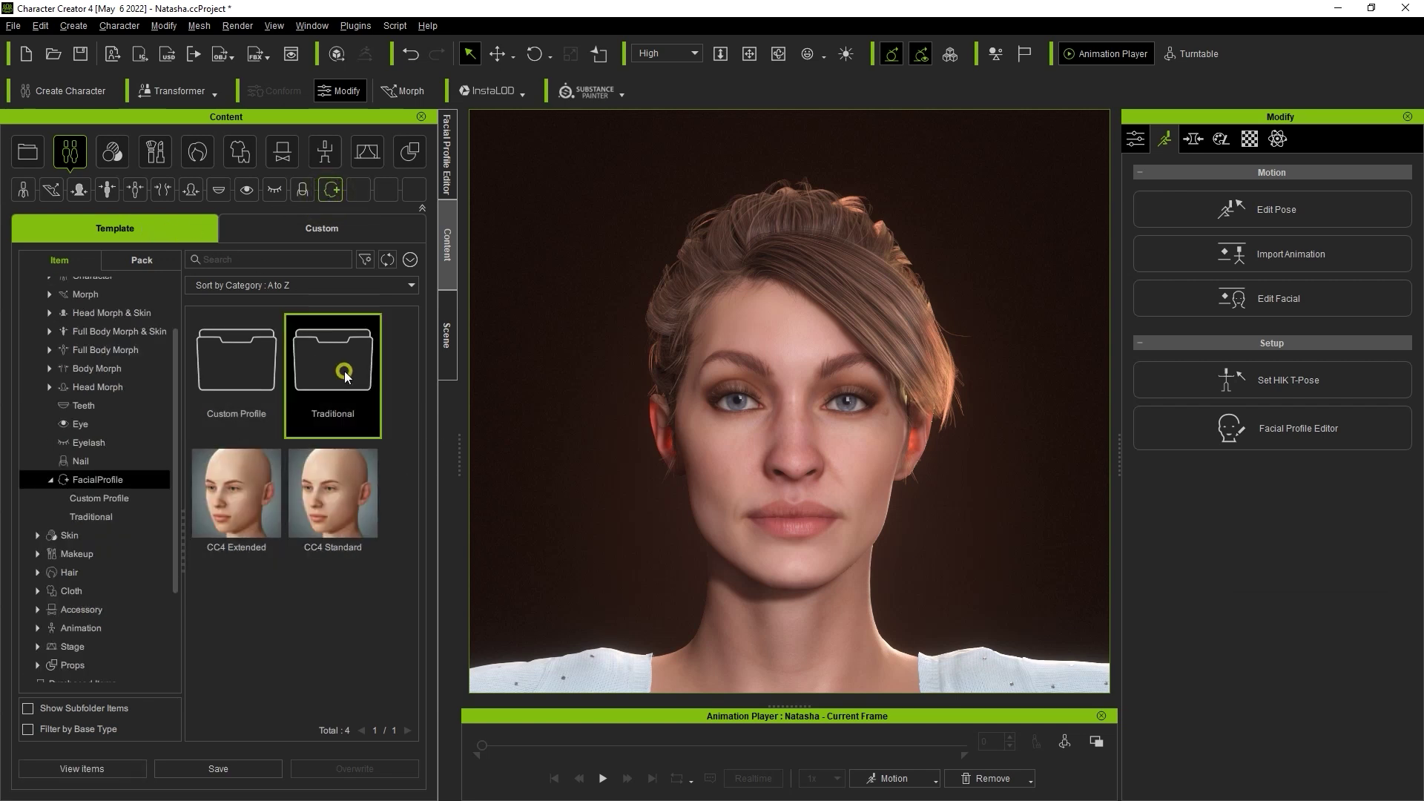
double_click(344, 370)
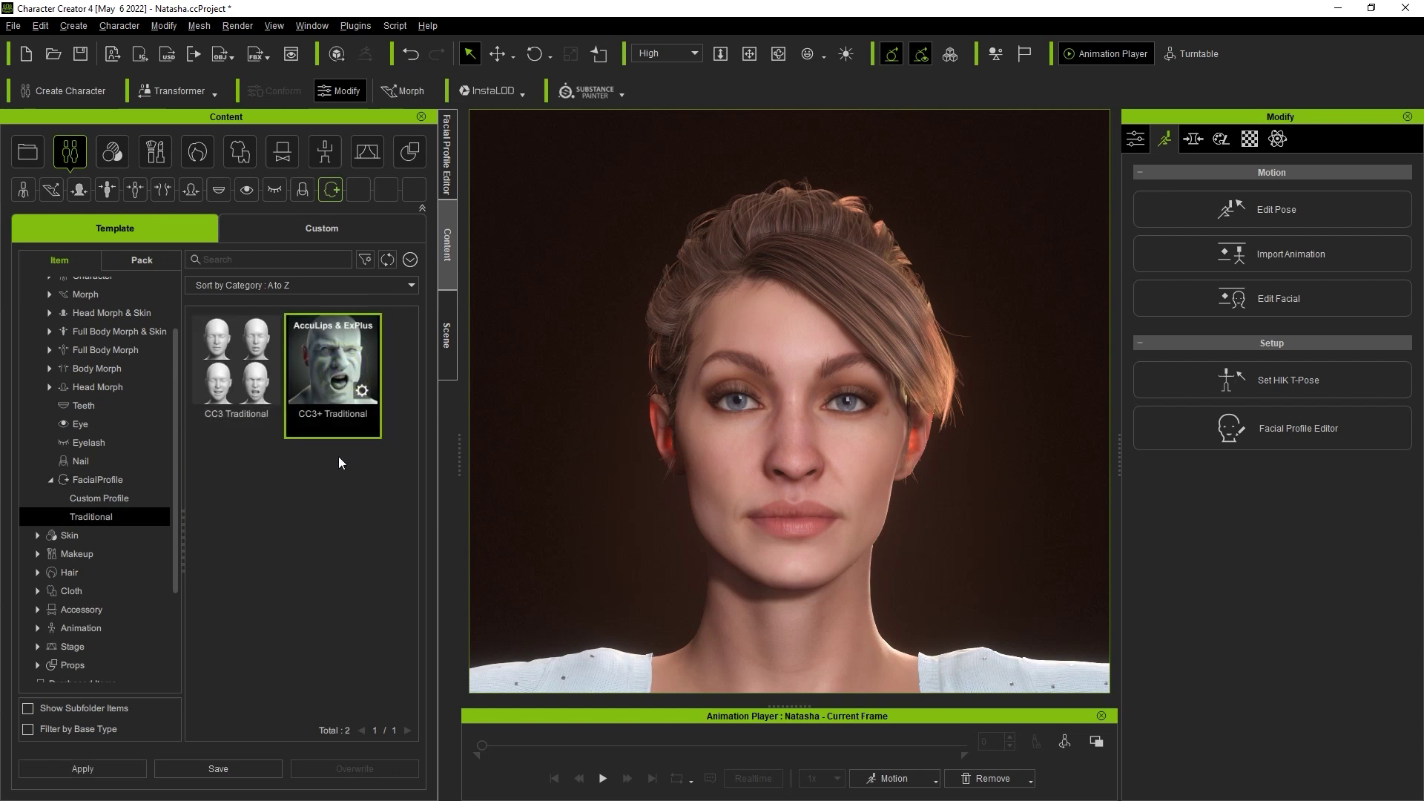
click(148, 478)
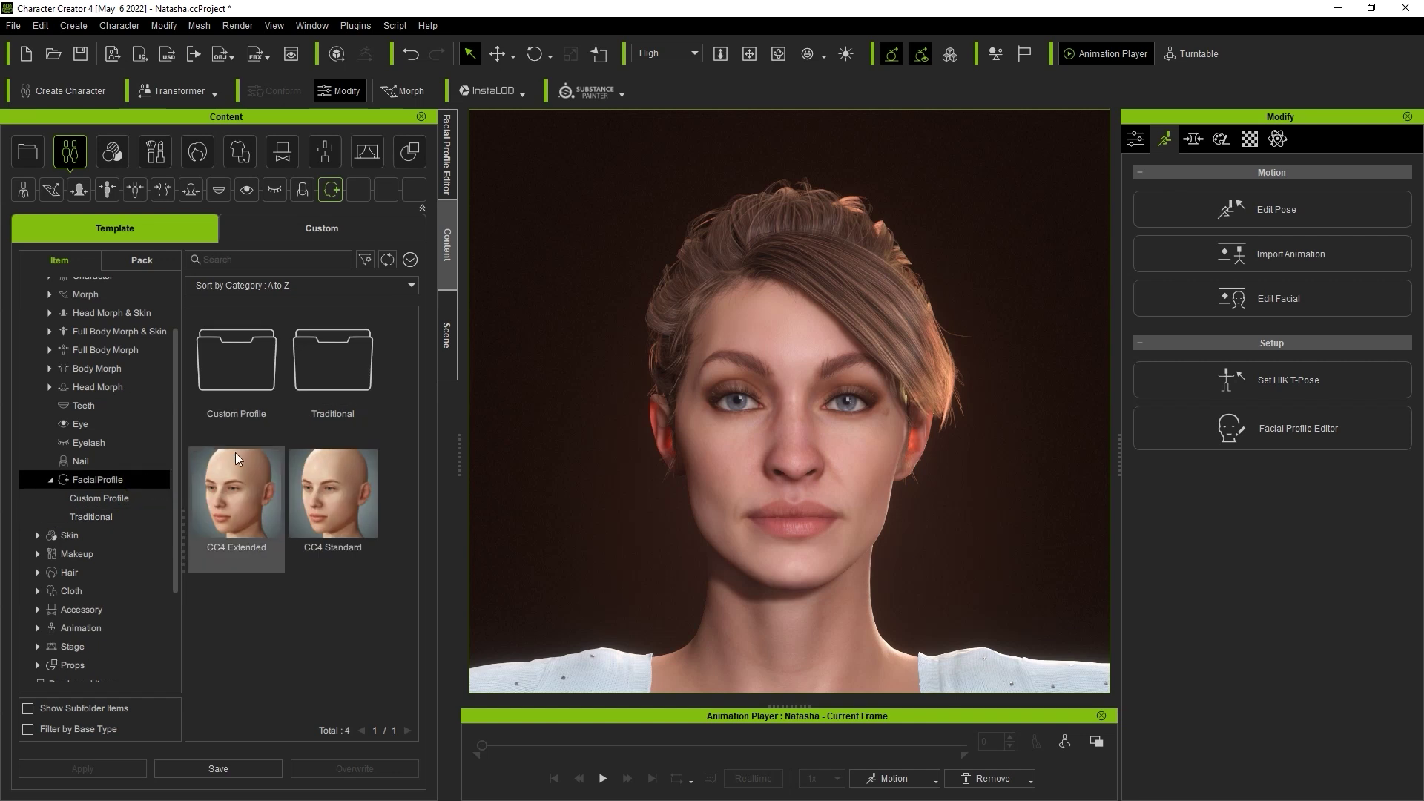
double_click(264, 422)
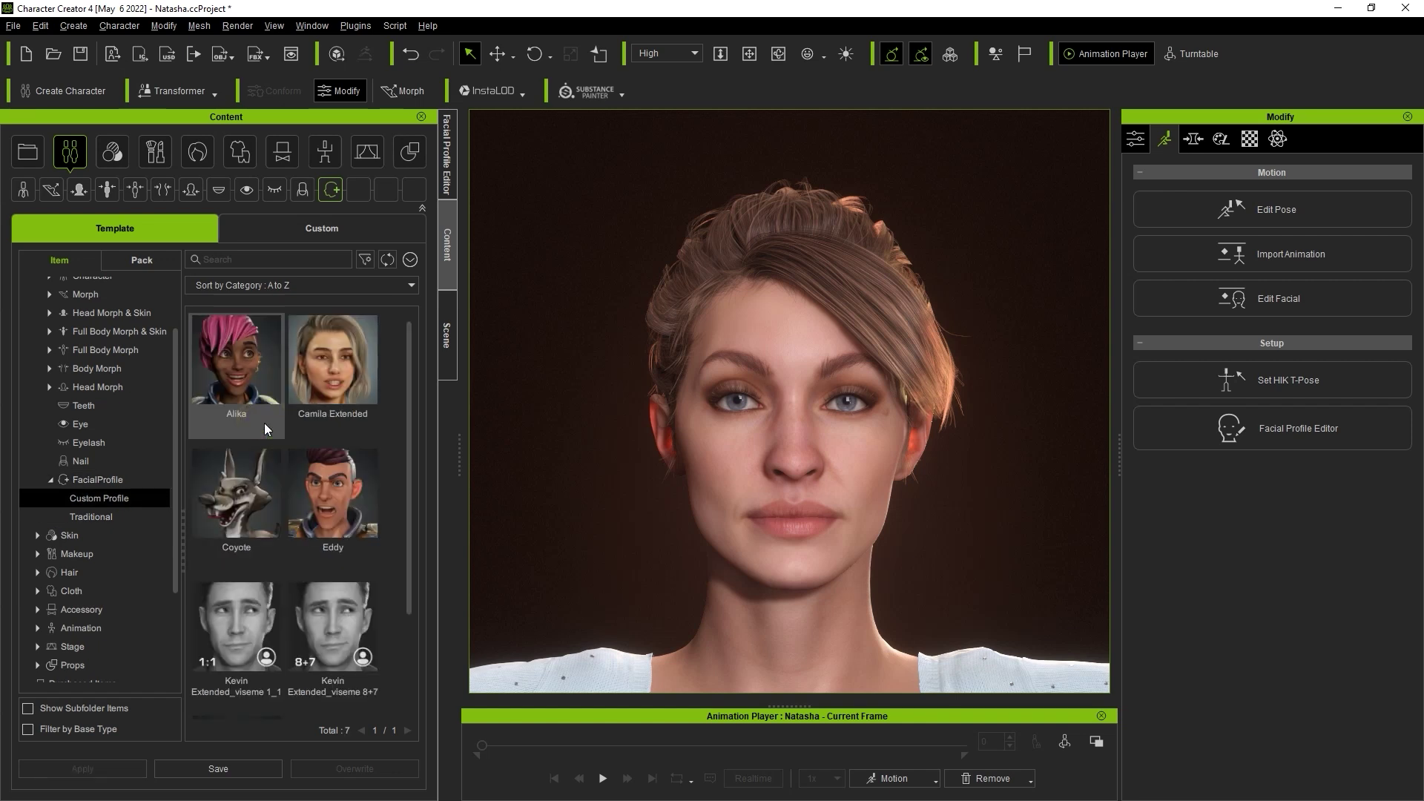
mouse_move(411, 341)
mouse_down()
mouse_move(406, 424)
mouse_move(413, 327)
mouse_up()
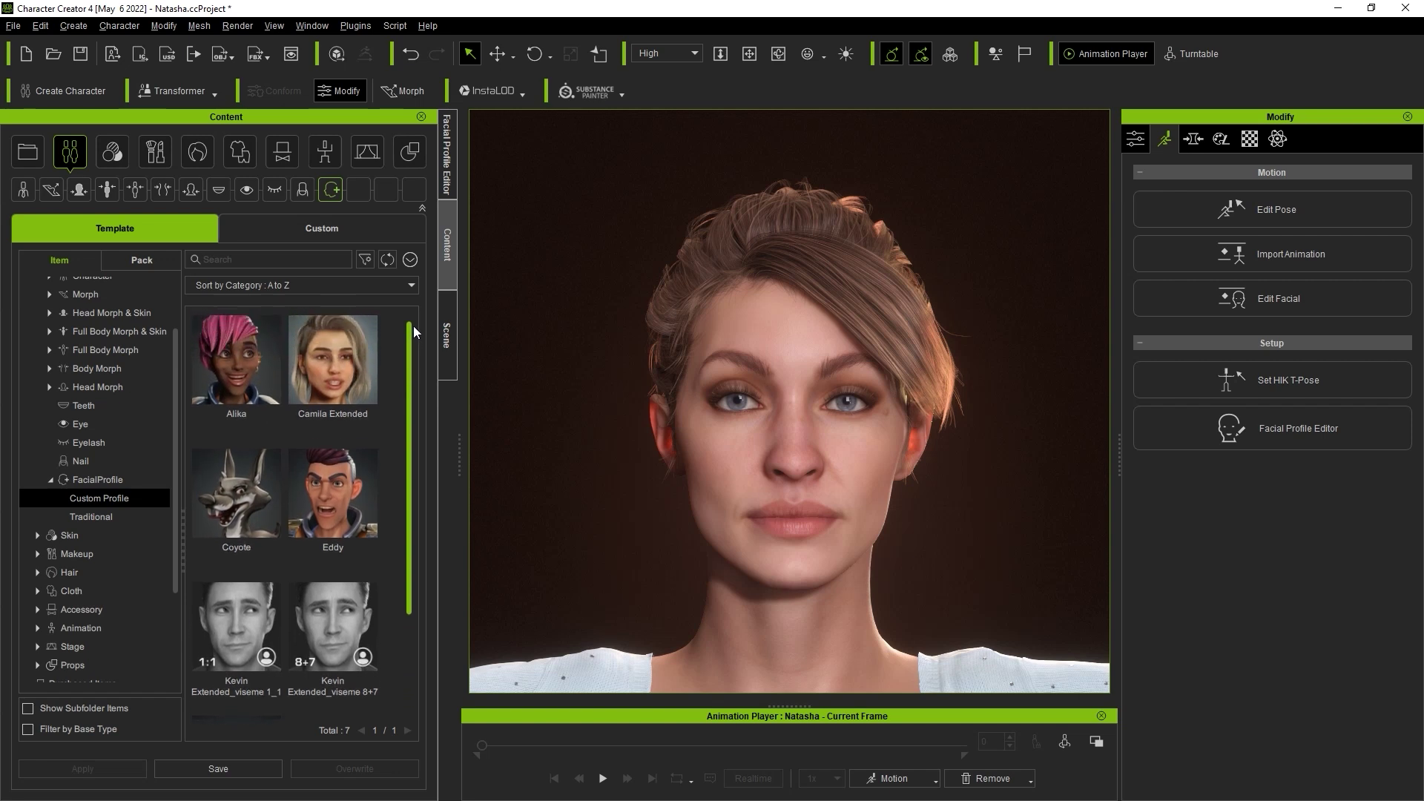
Return to the templates and compare the CC4 Standard and CC4 Extended profiles.
click(131, 478)
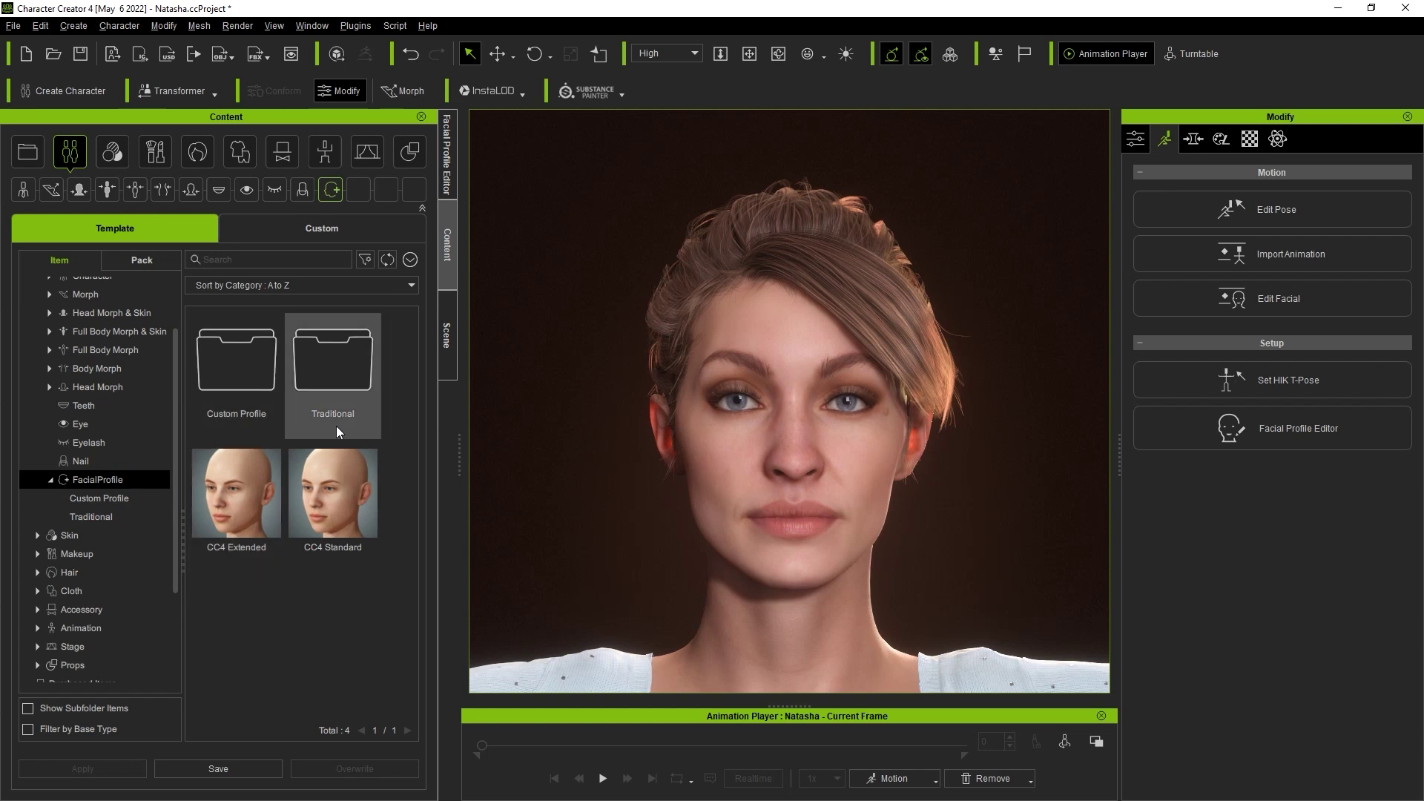
click(364, 571)
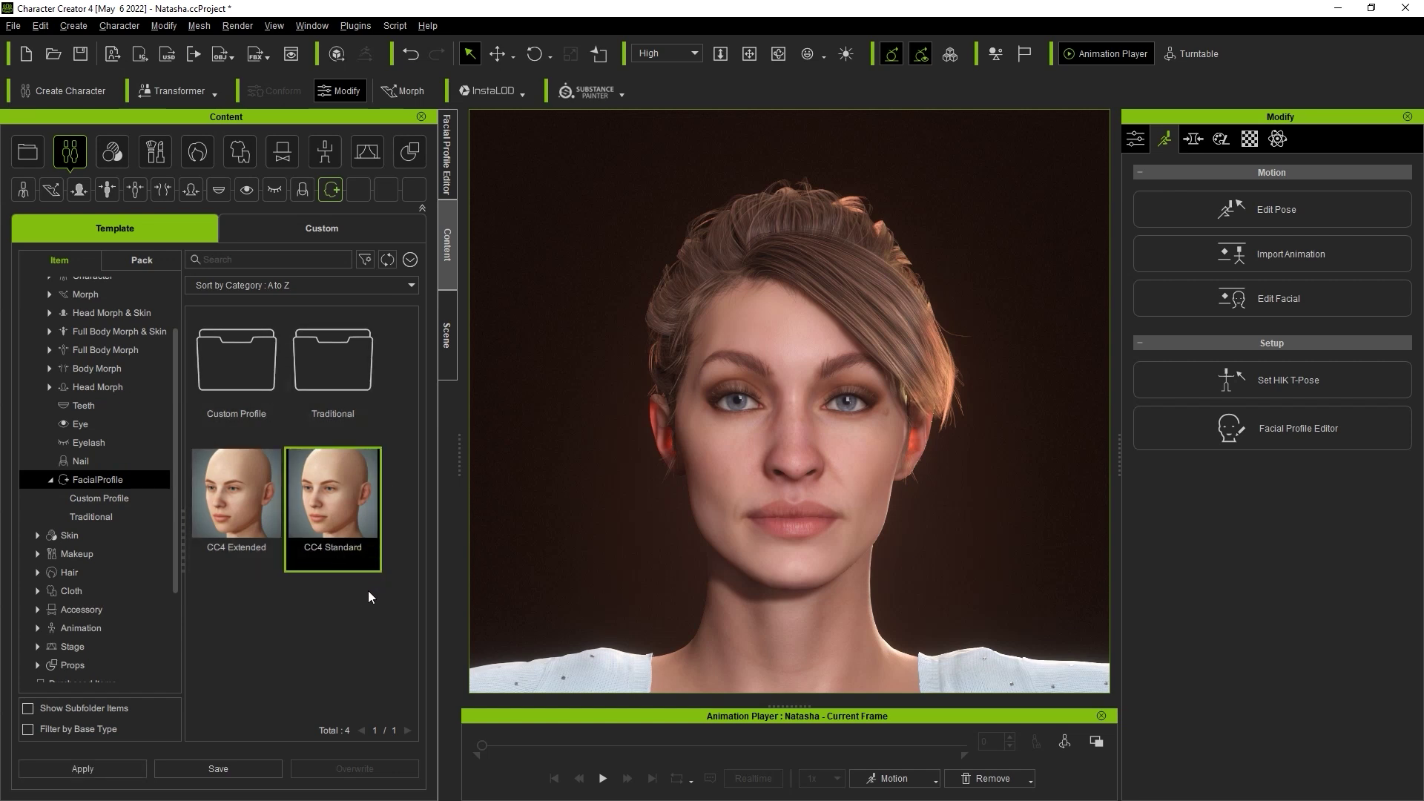
click(257, 562)
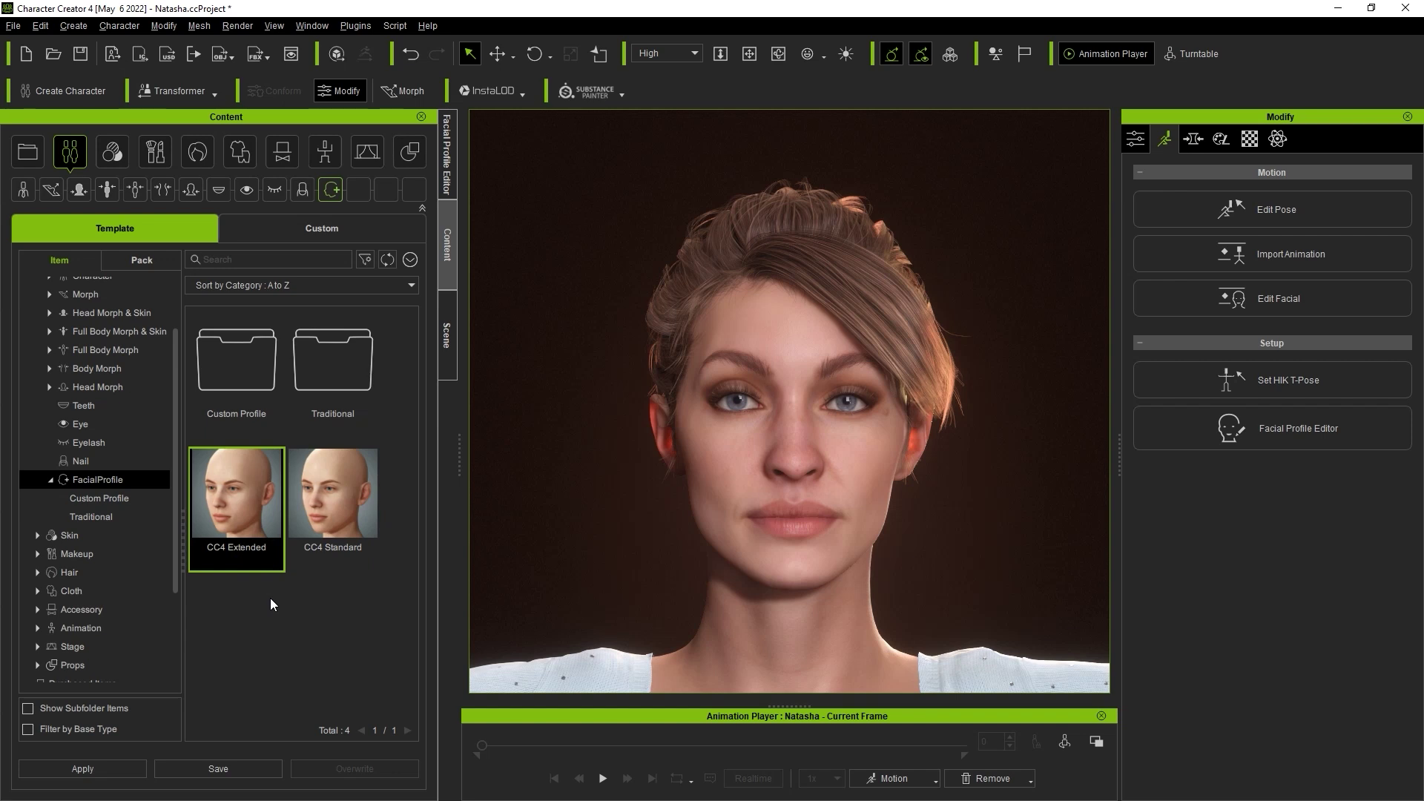
Drag the CC4 Standard facial profile onto Natasha in the viewport to convert her.
click(334, 564)
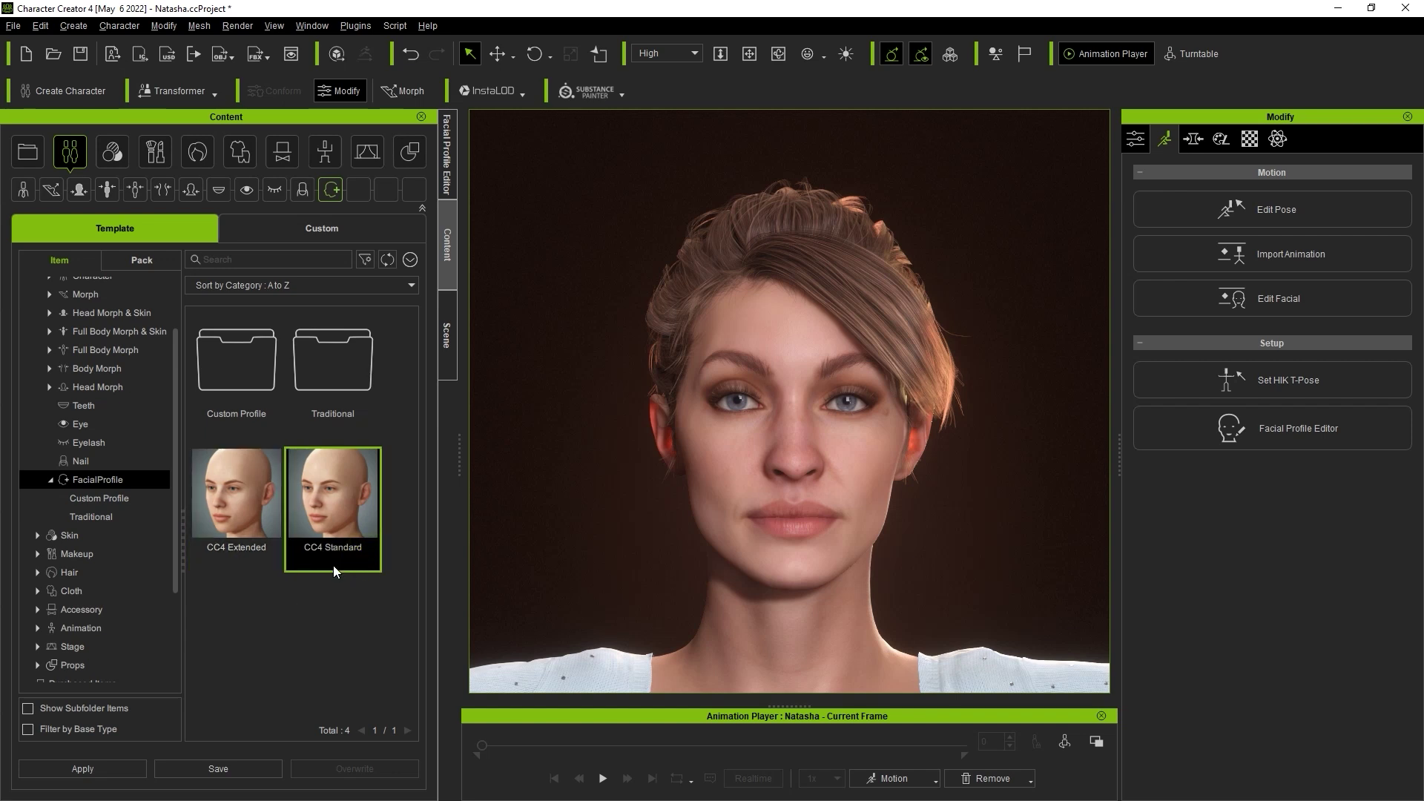
drag(539, 549, 812, 522)
Preview lip pucker, mouth funnel and head tilt using the MouthBase, MouthBlend and Head sliders.
click(453, 164)
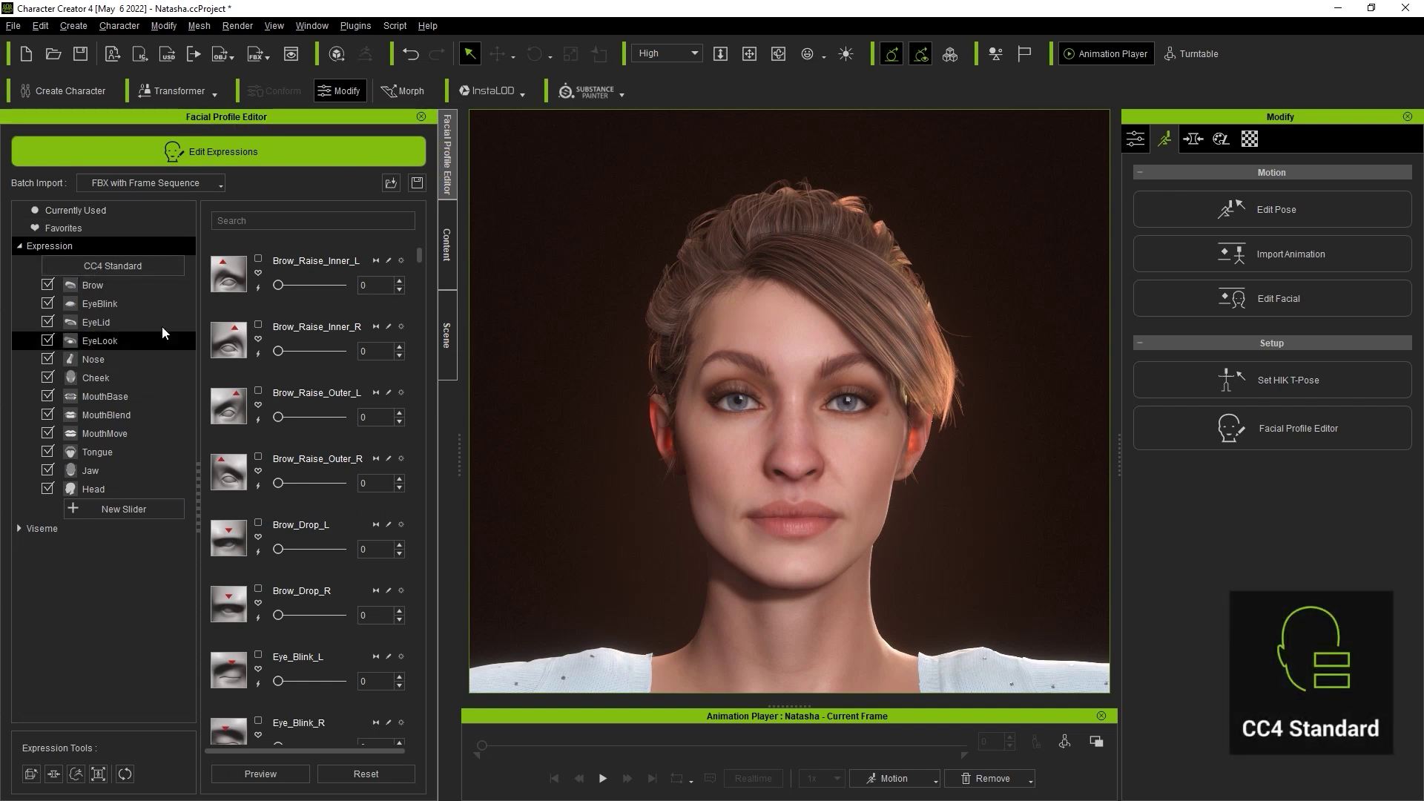
click(156, 402)
click(158, 415)
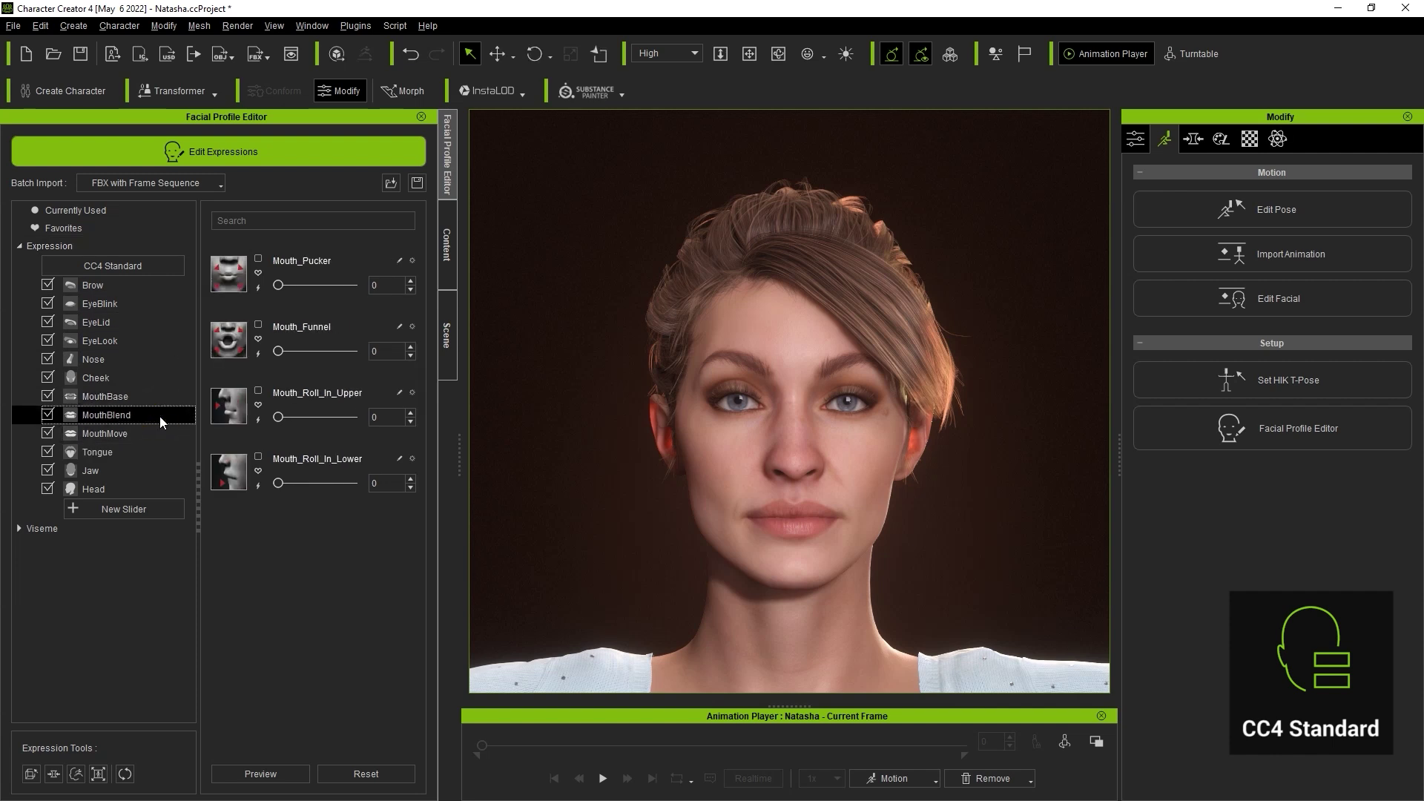
mouse_move(285, 290)
mouse_down()
mouse_move(359, 283)
mouse_move(278, 285)
mouse_up()
drag(278, 351, 239, 361)
click(148, 488)
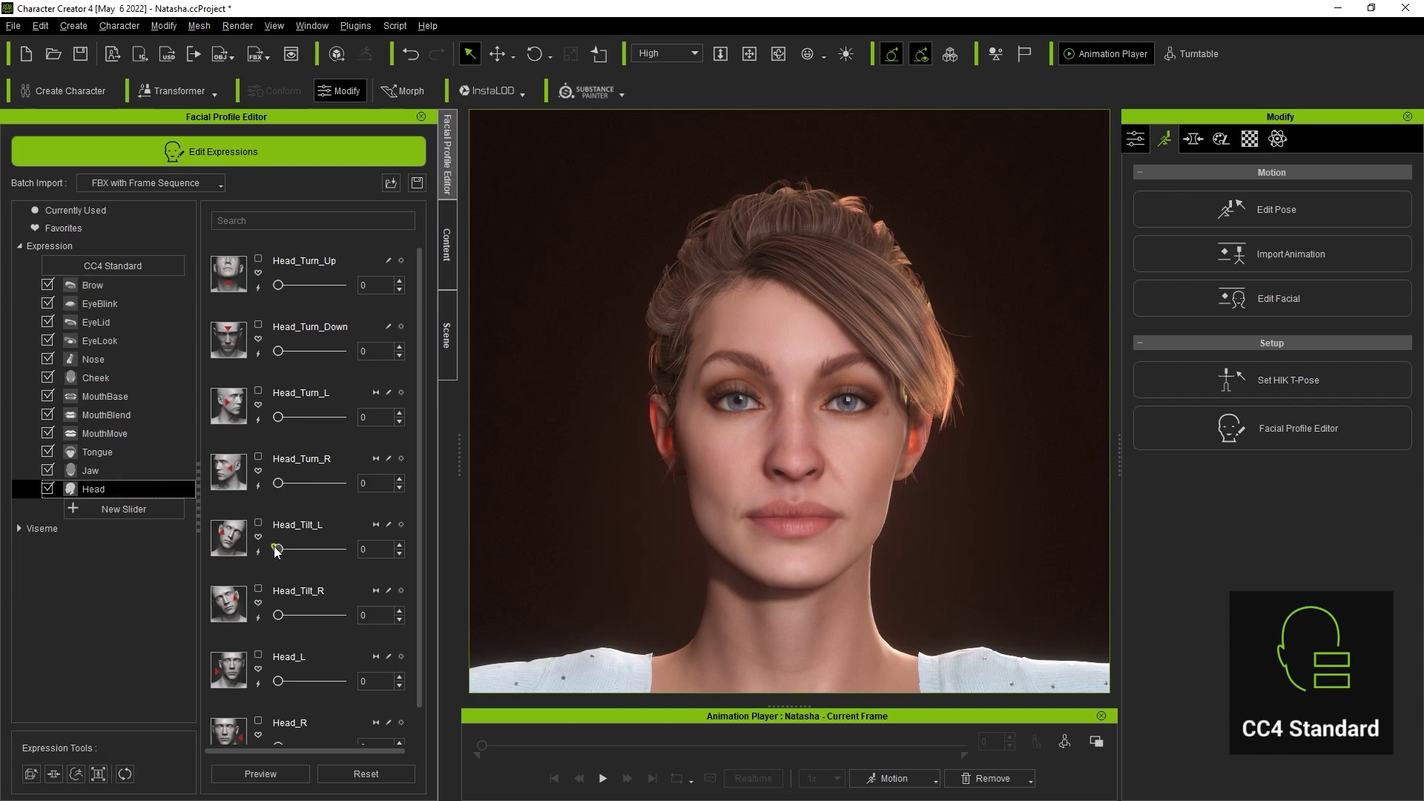
drag(277, 550, 231, 595)
Expand Viseme and show the 8+7 Phoneme Pair sliders.
click(20, 528)
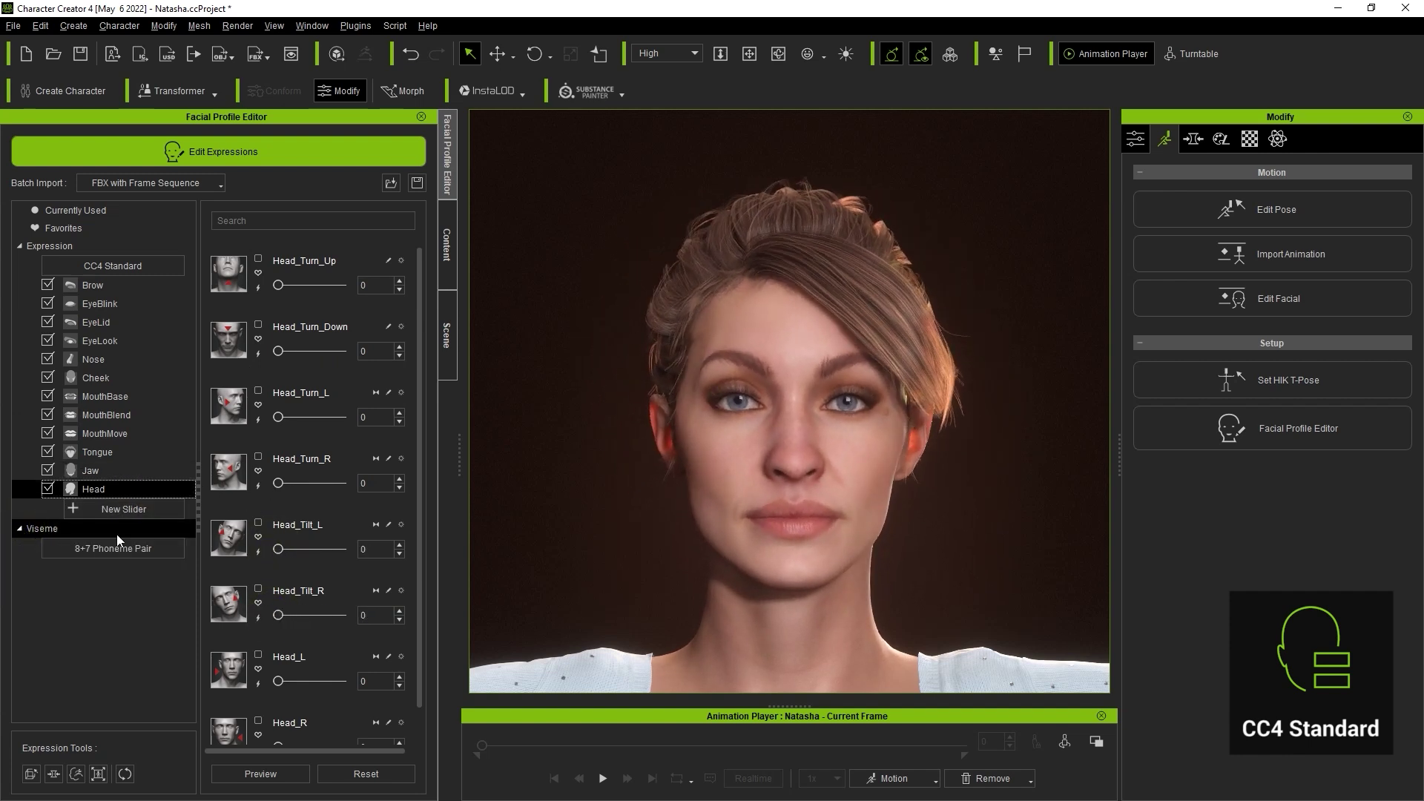
click(175, 523)
mouse_move(416, 443)
mouse_down()
mouse_move(411, 587)
mouse_move(413, 424)
mouse_up()
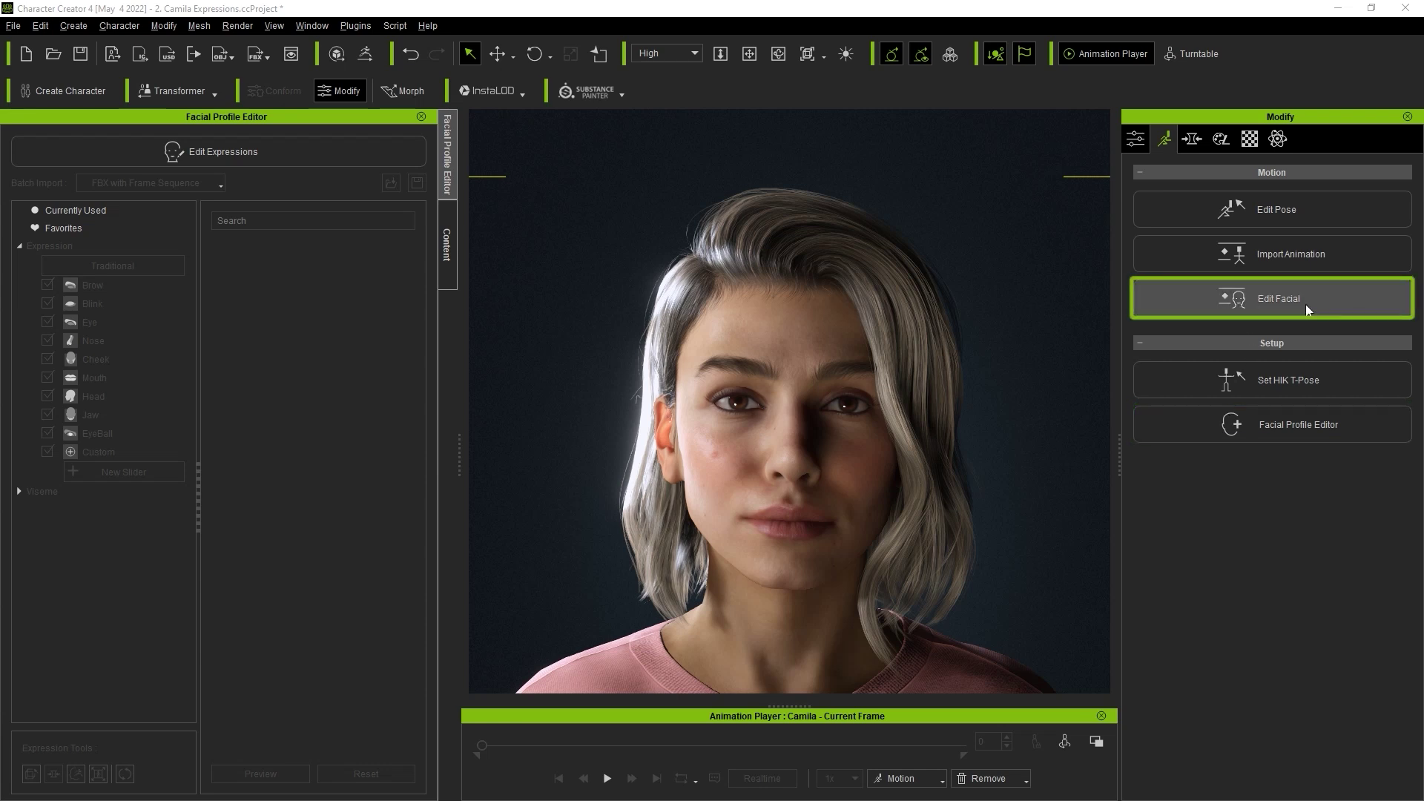
Open Edit Facial from the Modify panel's Motion section for Camila.
click(1346, 310)
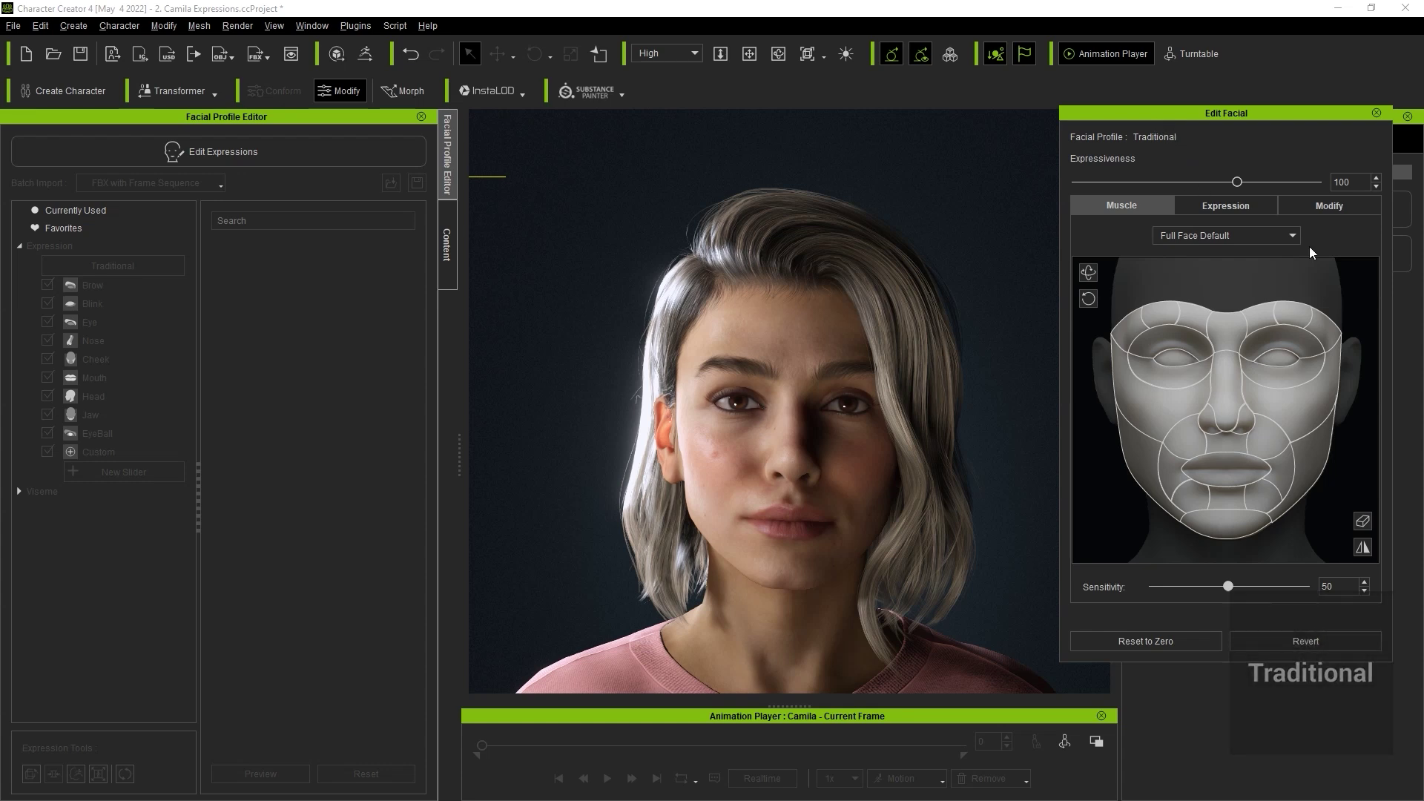
Switch the muscle map to FullFace_ExPlus, then test the chin, brow and cheek regions.
click(1278, 235)
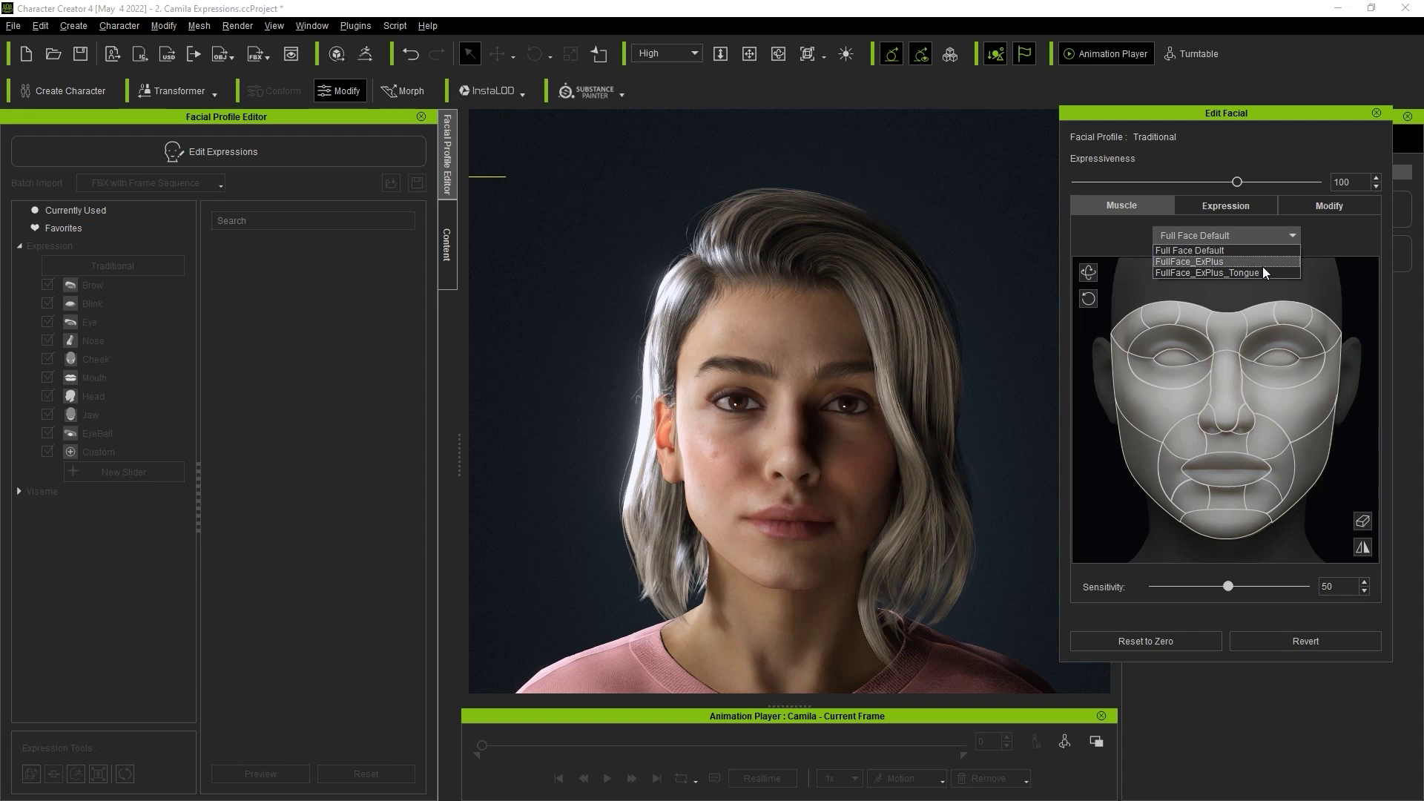
click(1262, 266)
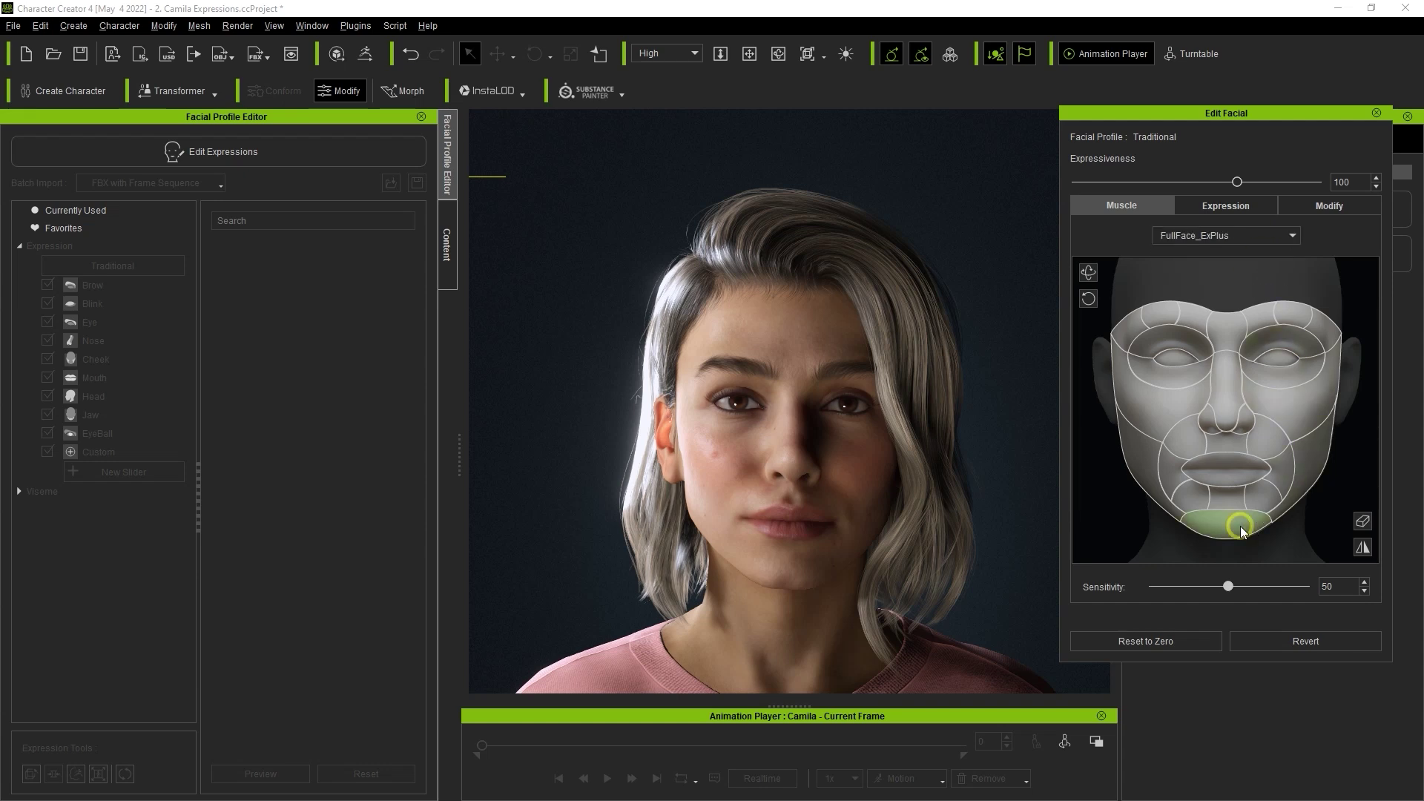
mouse_move(1323, 527)
mouse_down()
mouse_move(1322, 554)
mouse_move(1323, 528)
mouse_up()
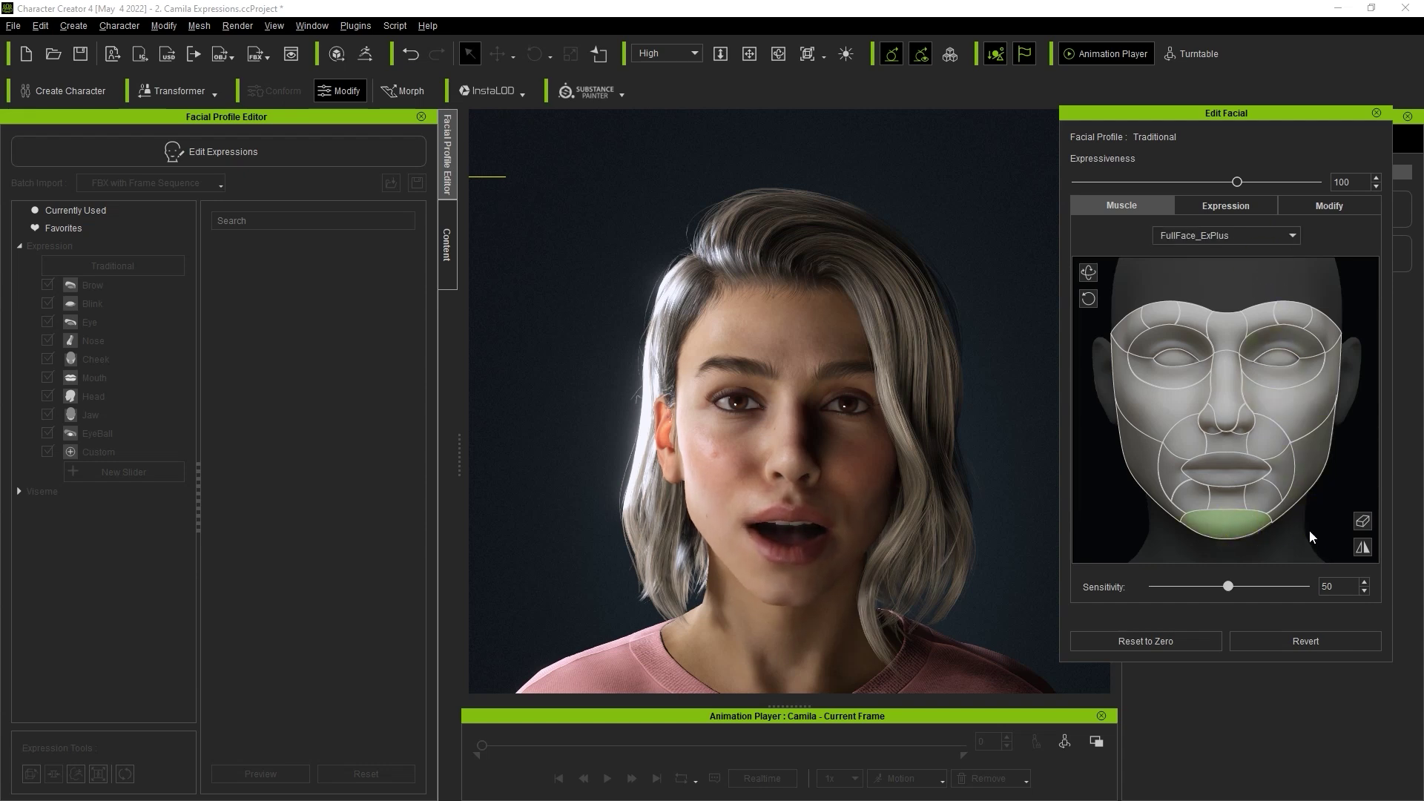
click(1351, 408)
drag(1303, 318, 1350, 289)
click(1084, 408)
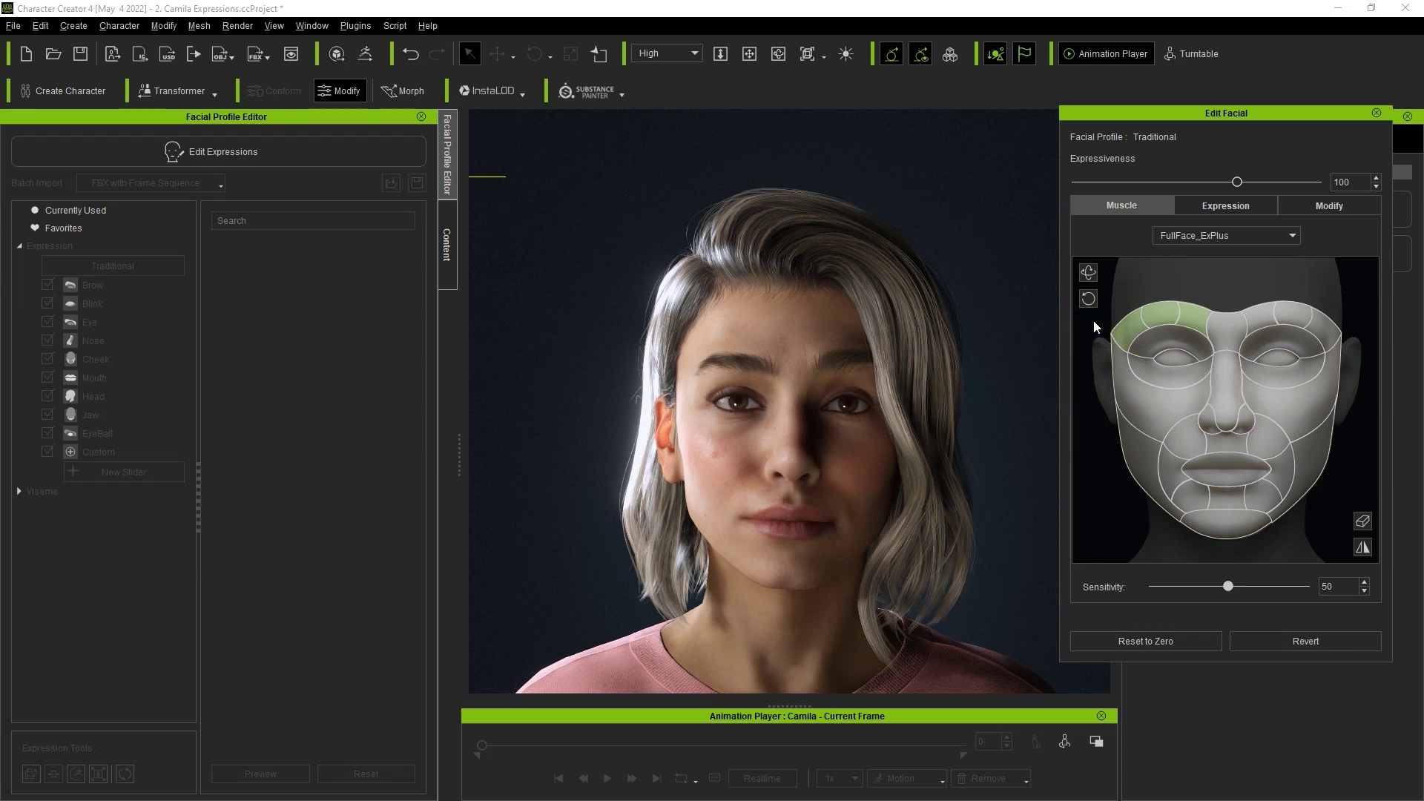
click(1359, 474)
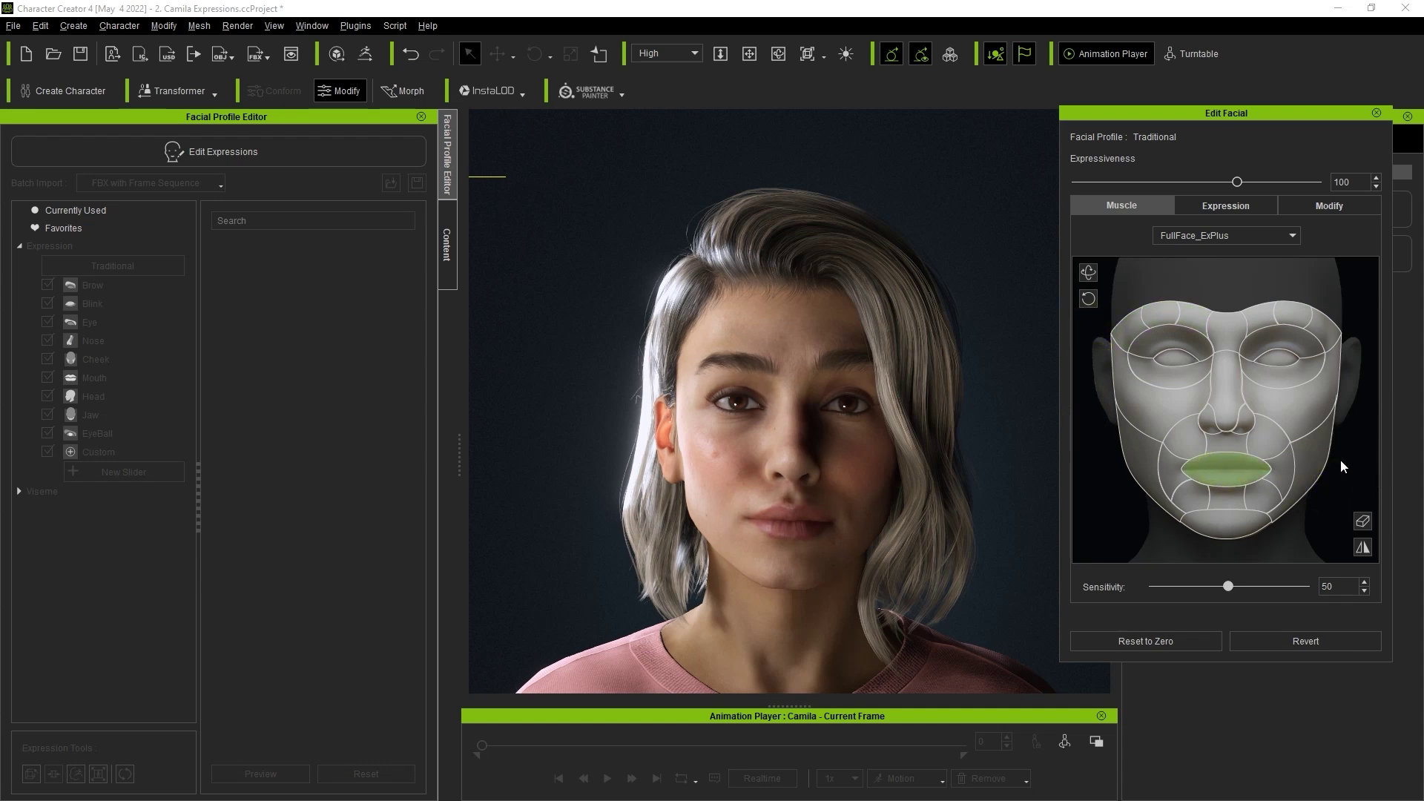
click(1305, 406)
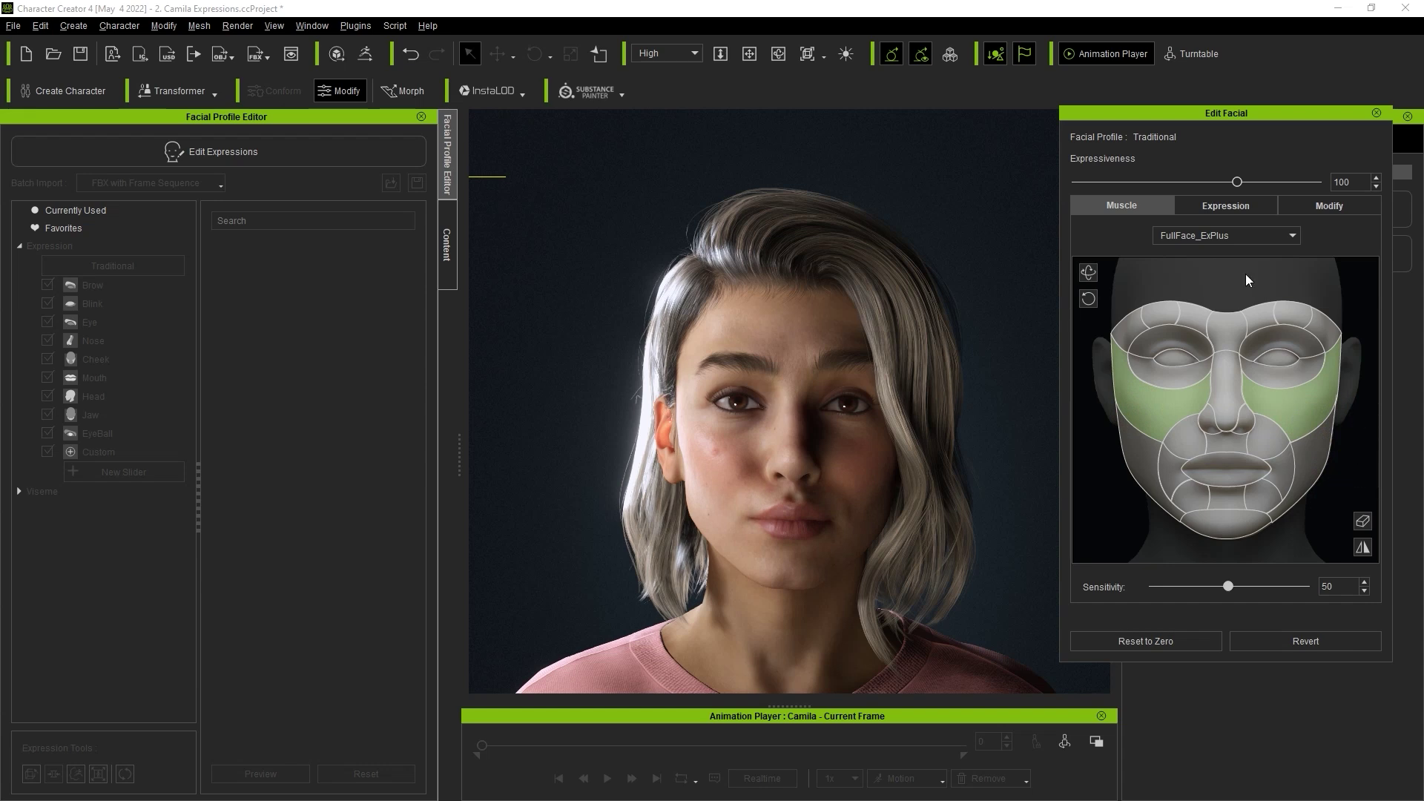
Choose the 08-ExPlus Happy Sad expression style and set Expressiveness to 70.
click(1226, 207)
click(1293, 233)
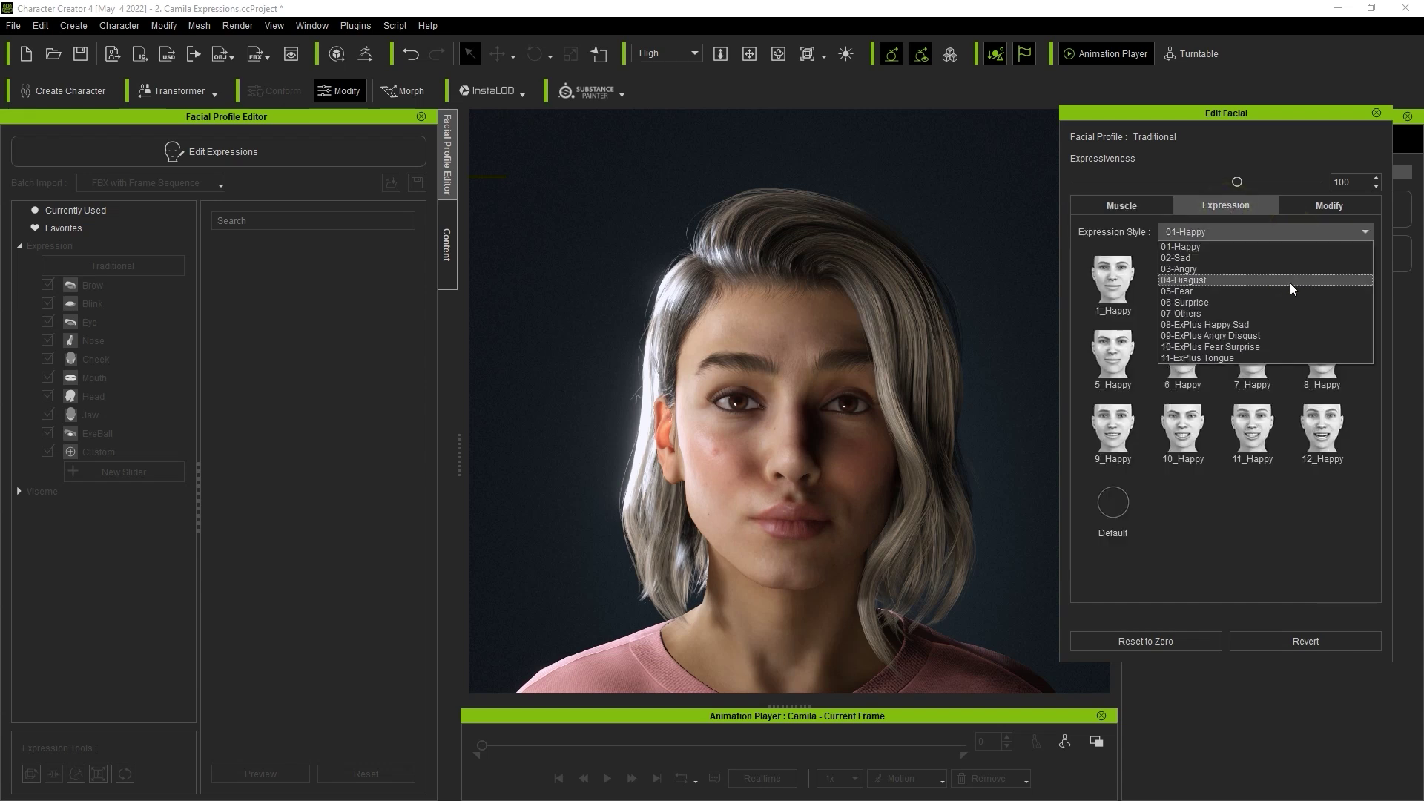
click(1283, 326)
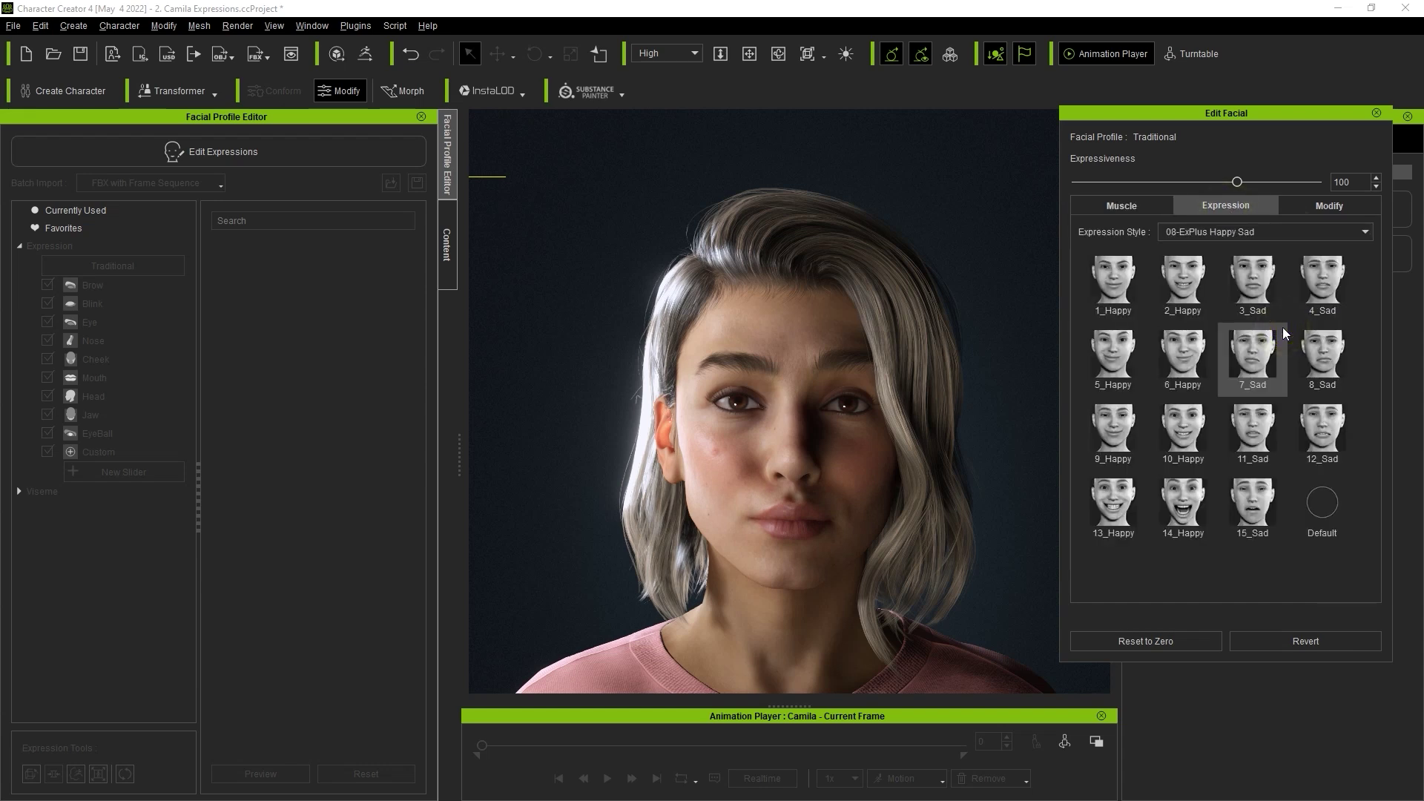
double_click(1353, 181)
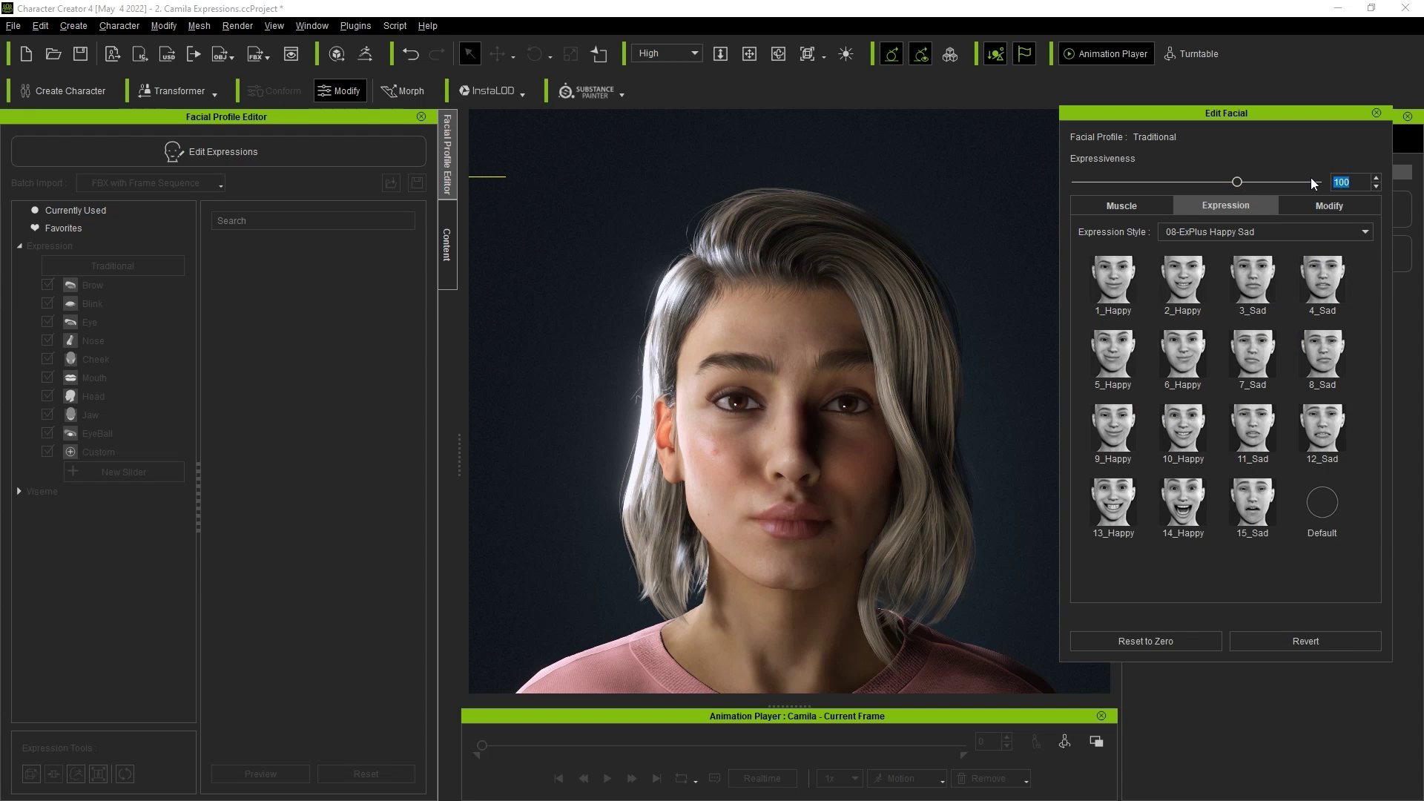
Try the 3_Sad, 6_Happy, 7_Sad, 9_Happy and 12_Sad presets on Camila.
click(1271, 301)
click(1183, 370)
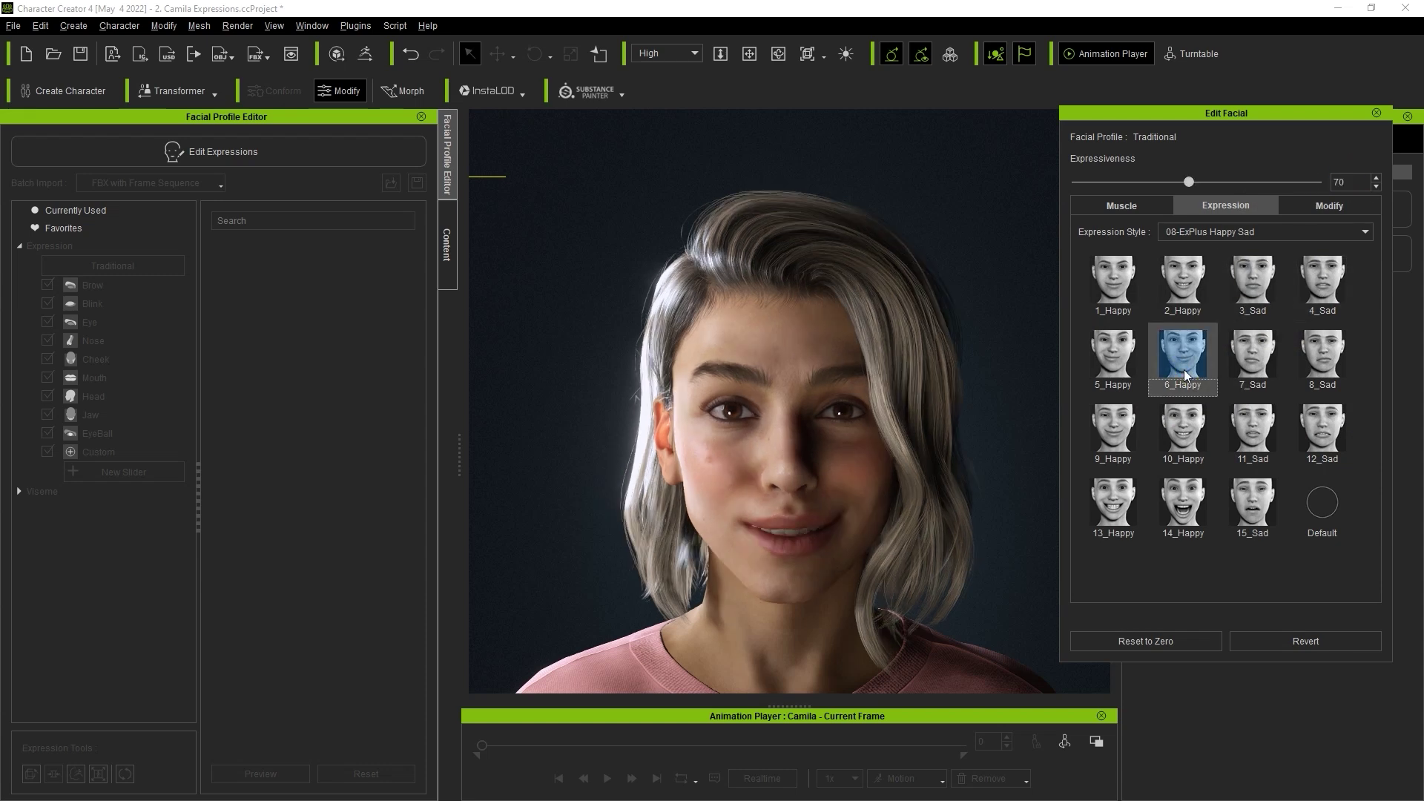
click(1252, 362)
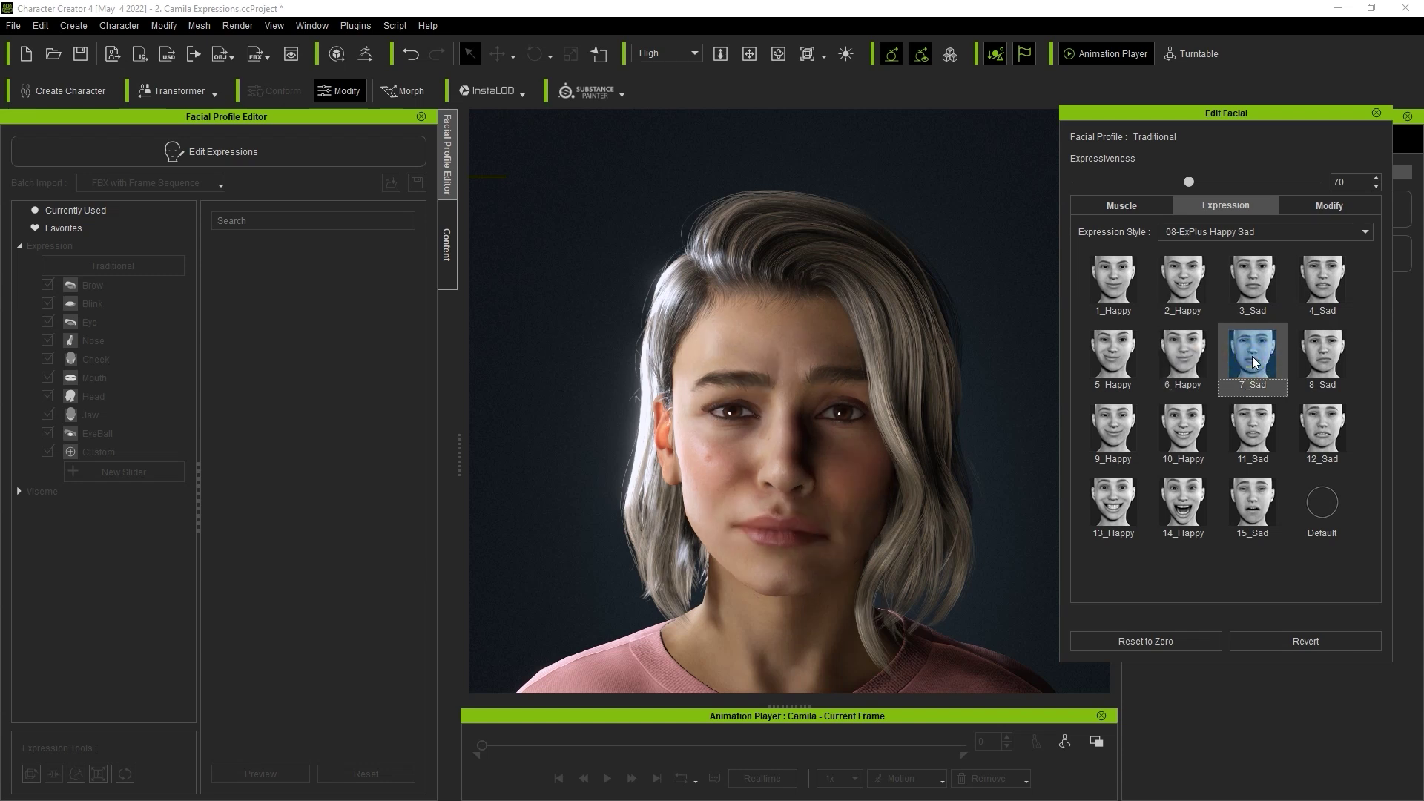
click(1123, 429)
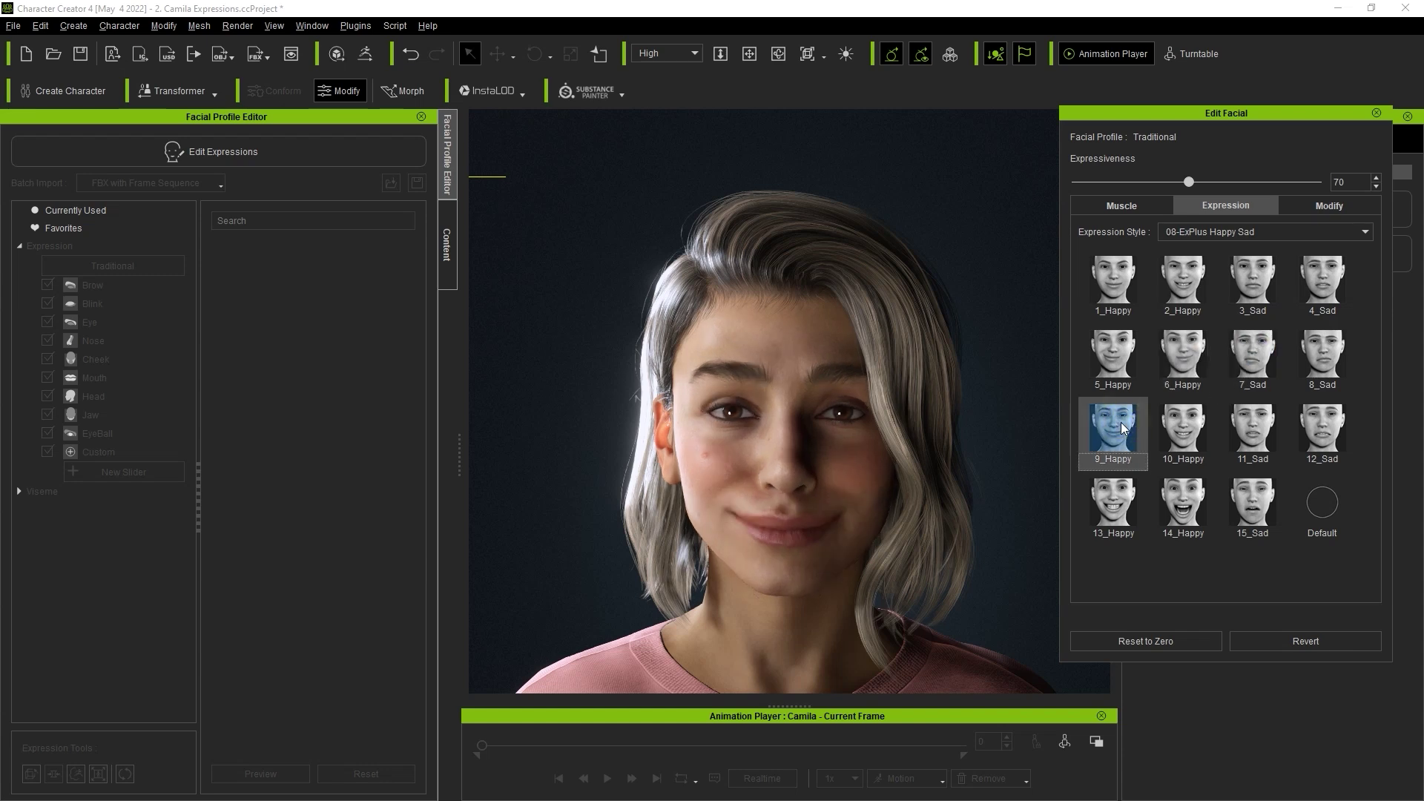
click(1322, 429)
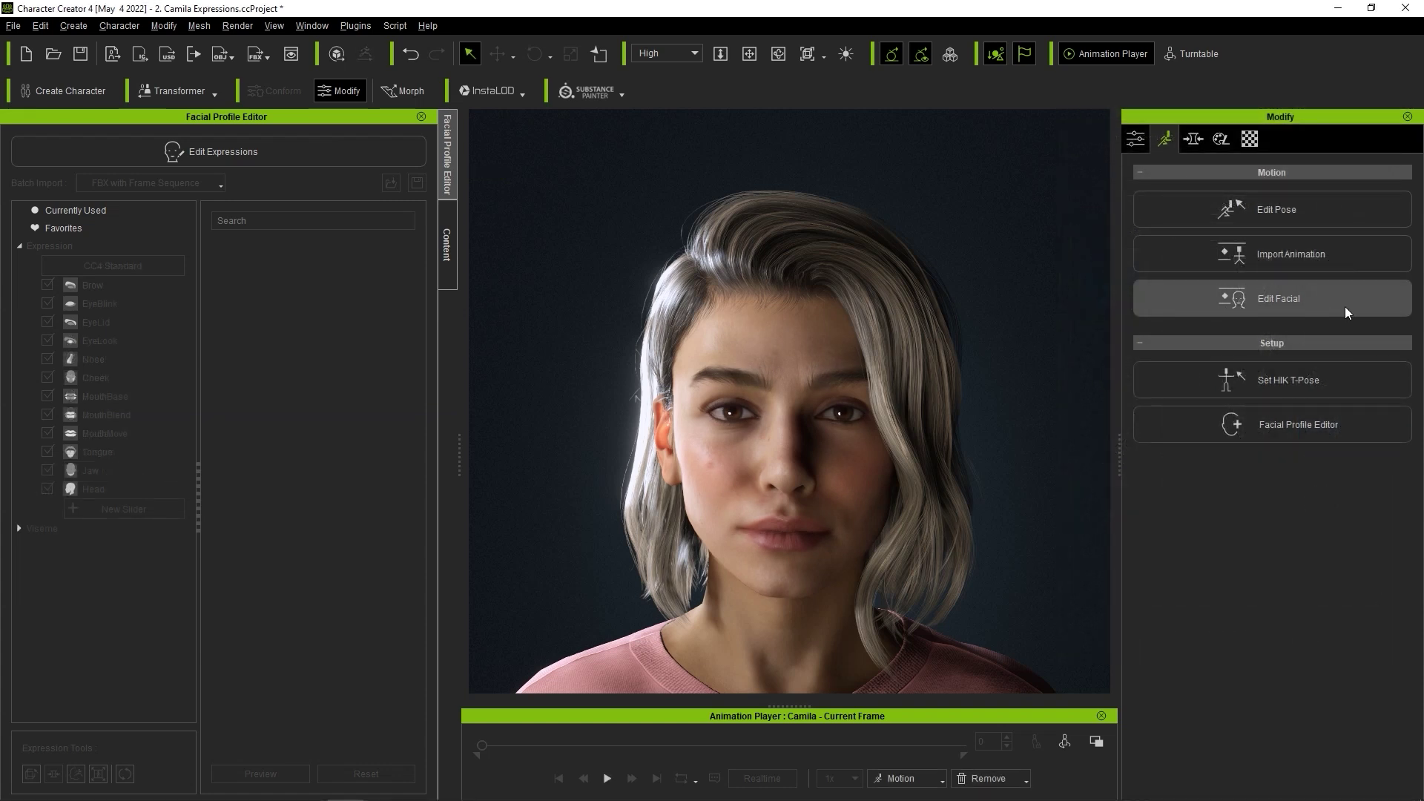
Reopen Edit Facial and test lip pucker, wide mouth and tongue movement with the muscle maps.
click(1345, 306)
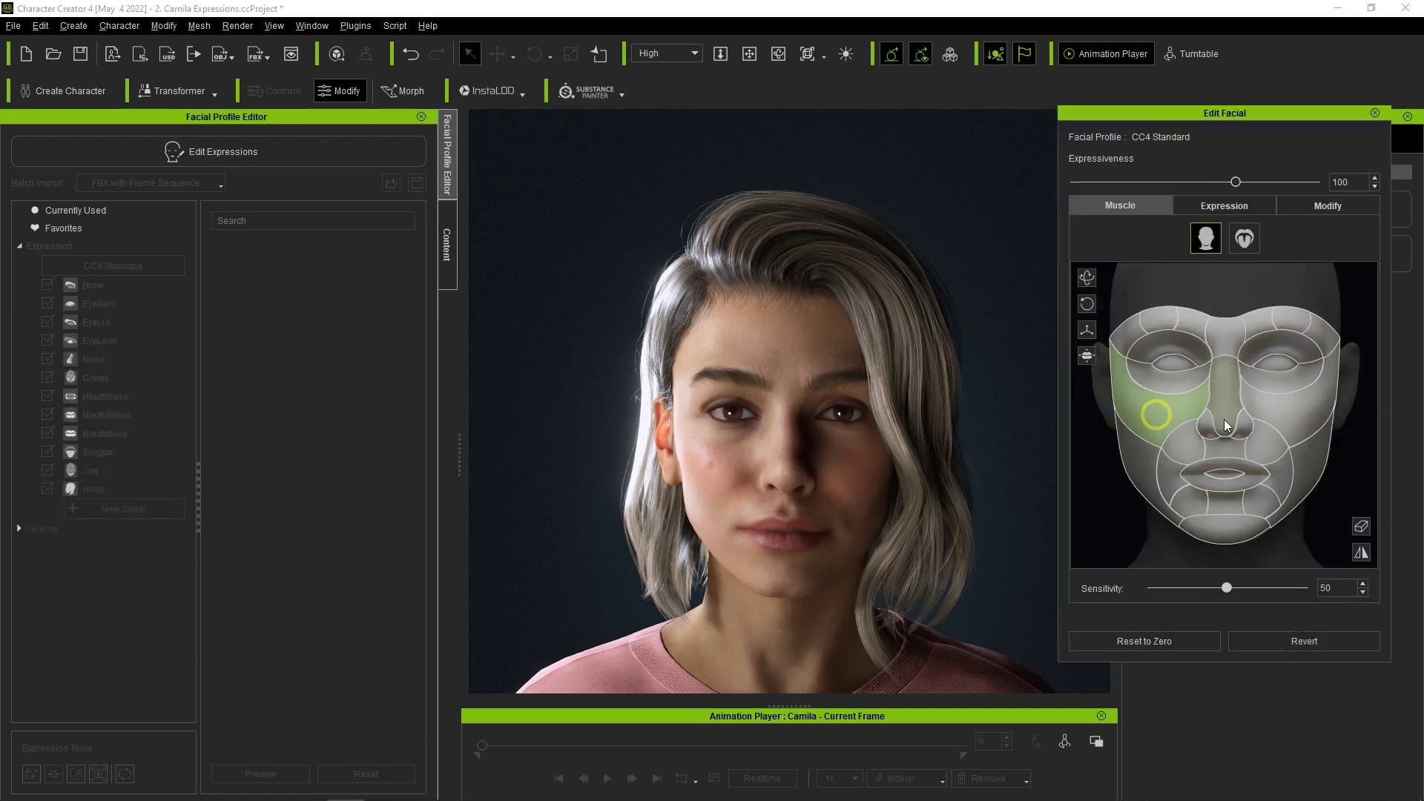
drag(1291, 474, 1354, 310)
drag(1224, 528, 1284, 268)
click(1244, 238)
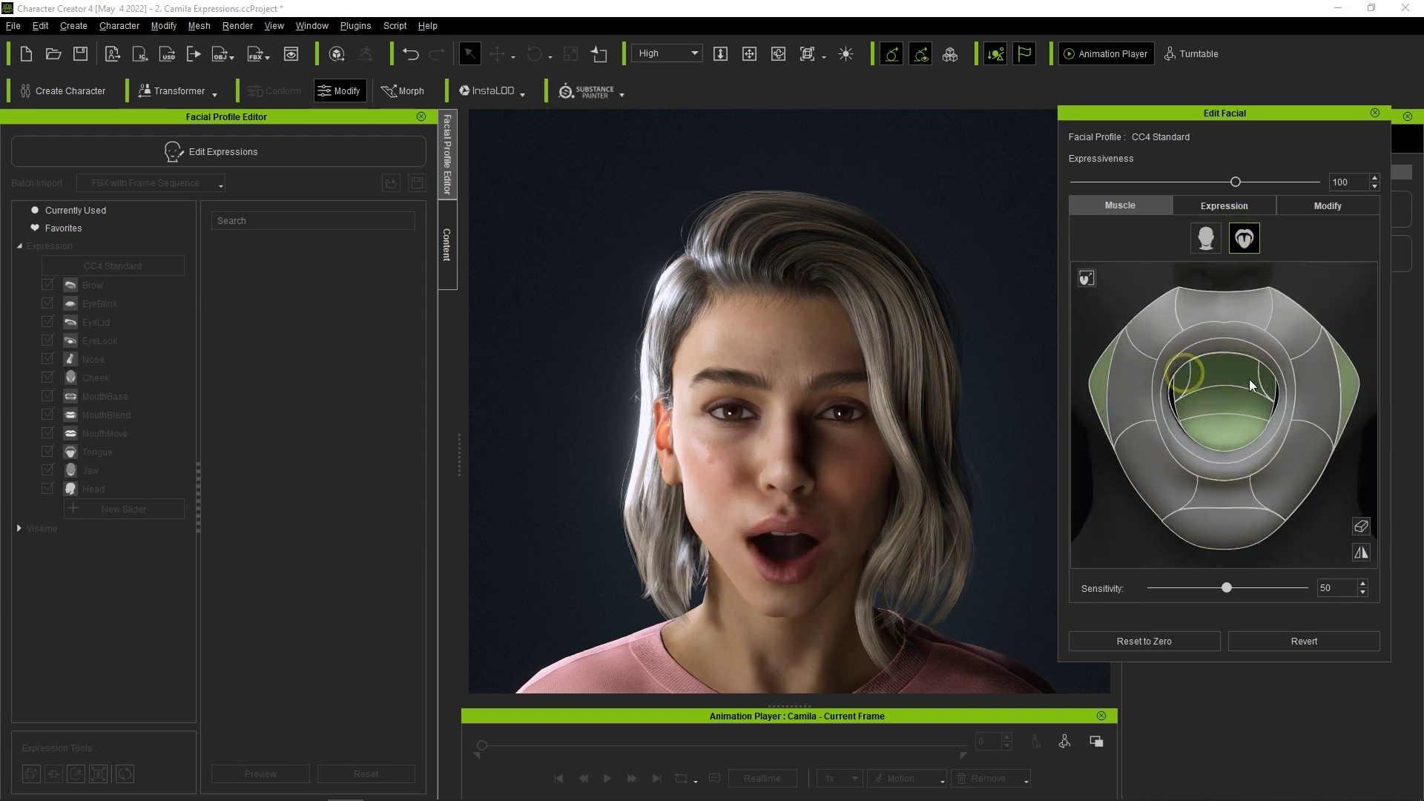
drag(1249, 380, 1365, 438)
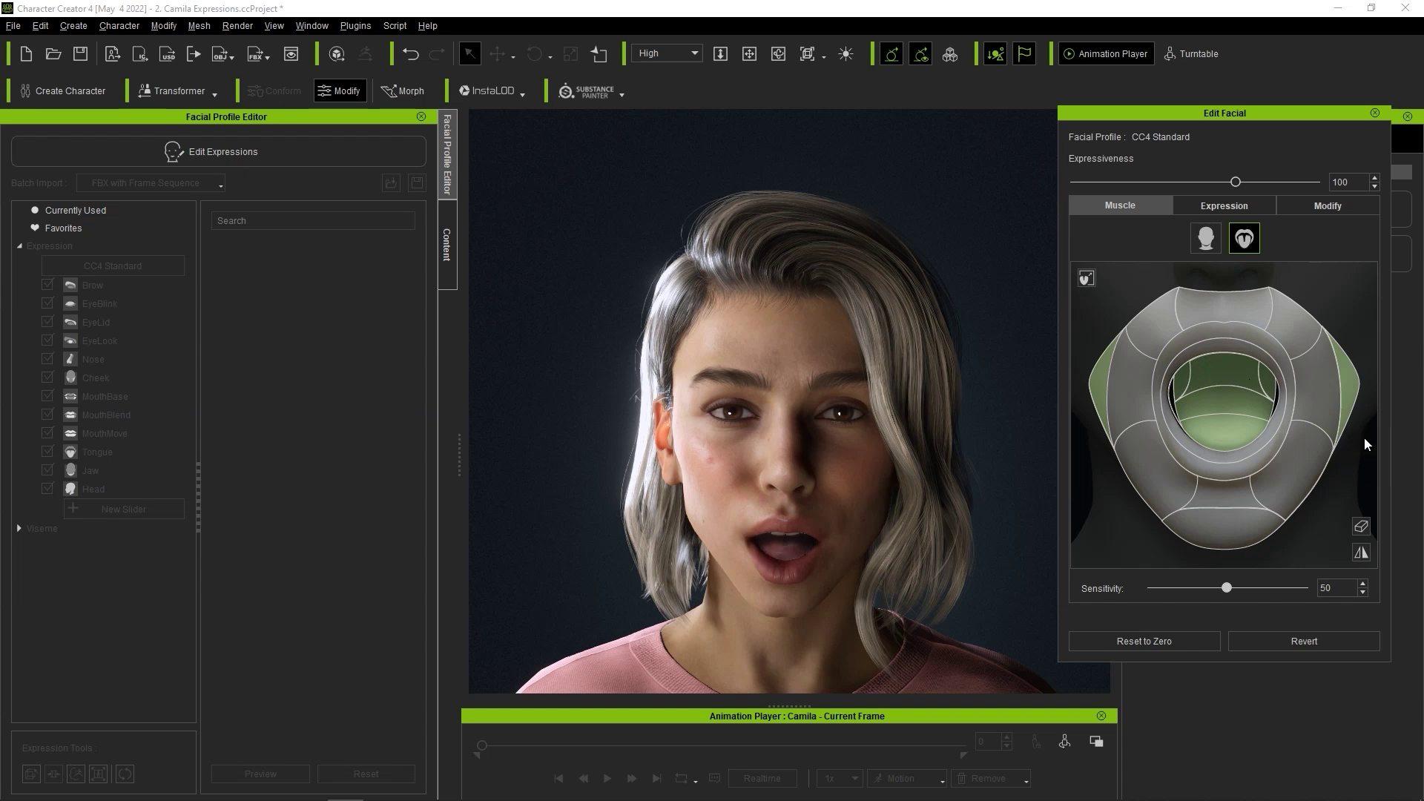
Choose the 09-FACS style and apply AU_01, AU_03, AU_05, AU_09 and AU_11.
click(1224, 205)
click(1340, 232)
click(1310, 336)
click(1116, 285)
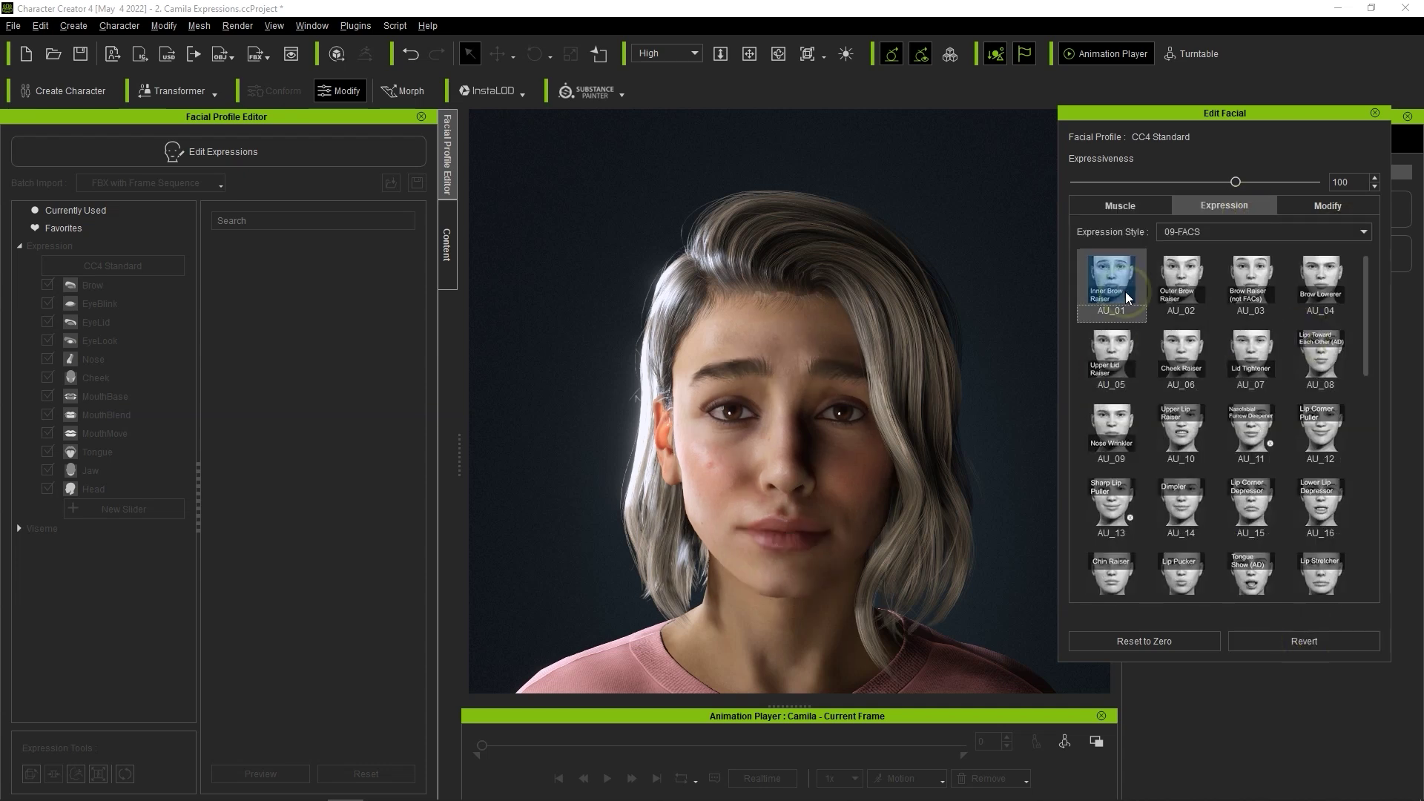
click(1260, 286)
click(1112, 356)
click(1106, 432)
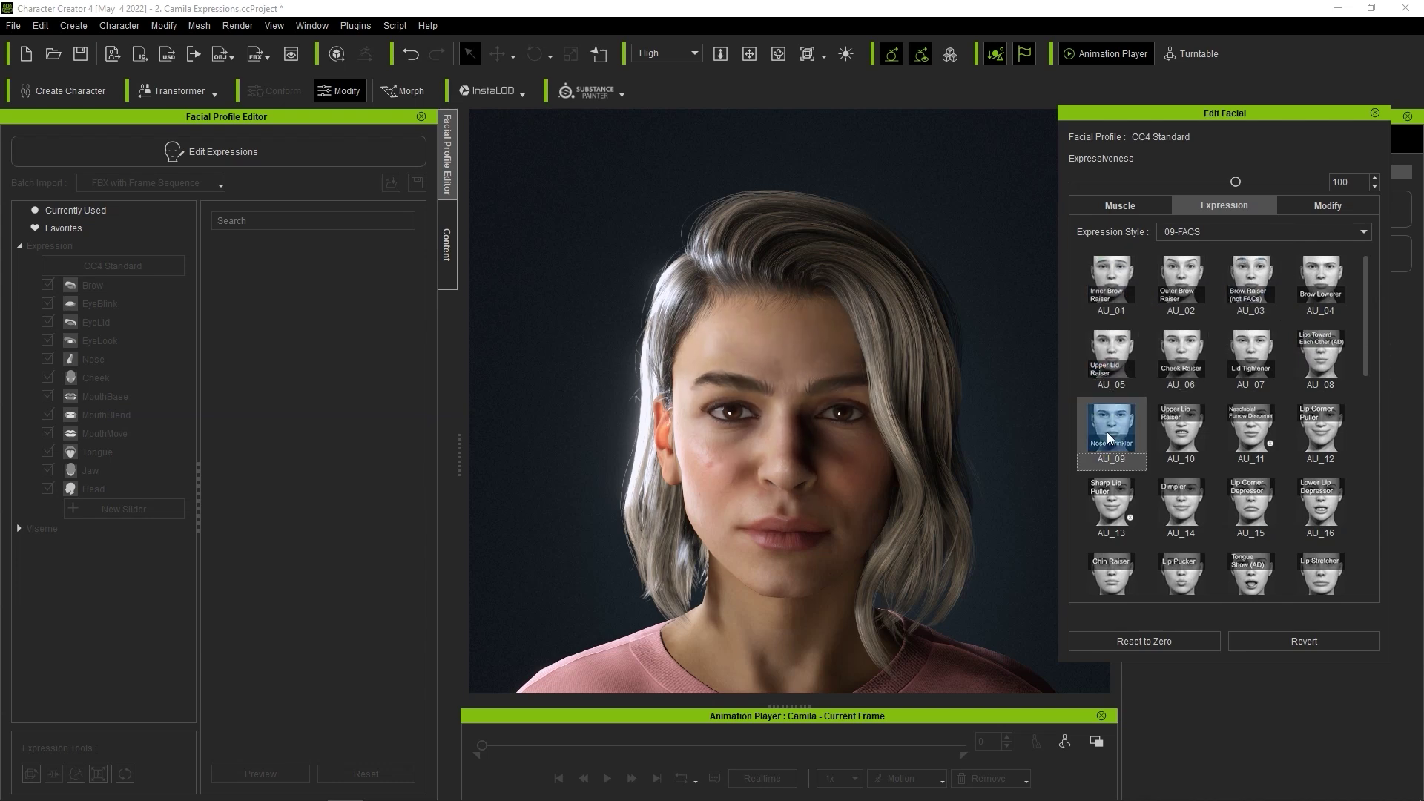
click(1229, 447)
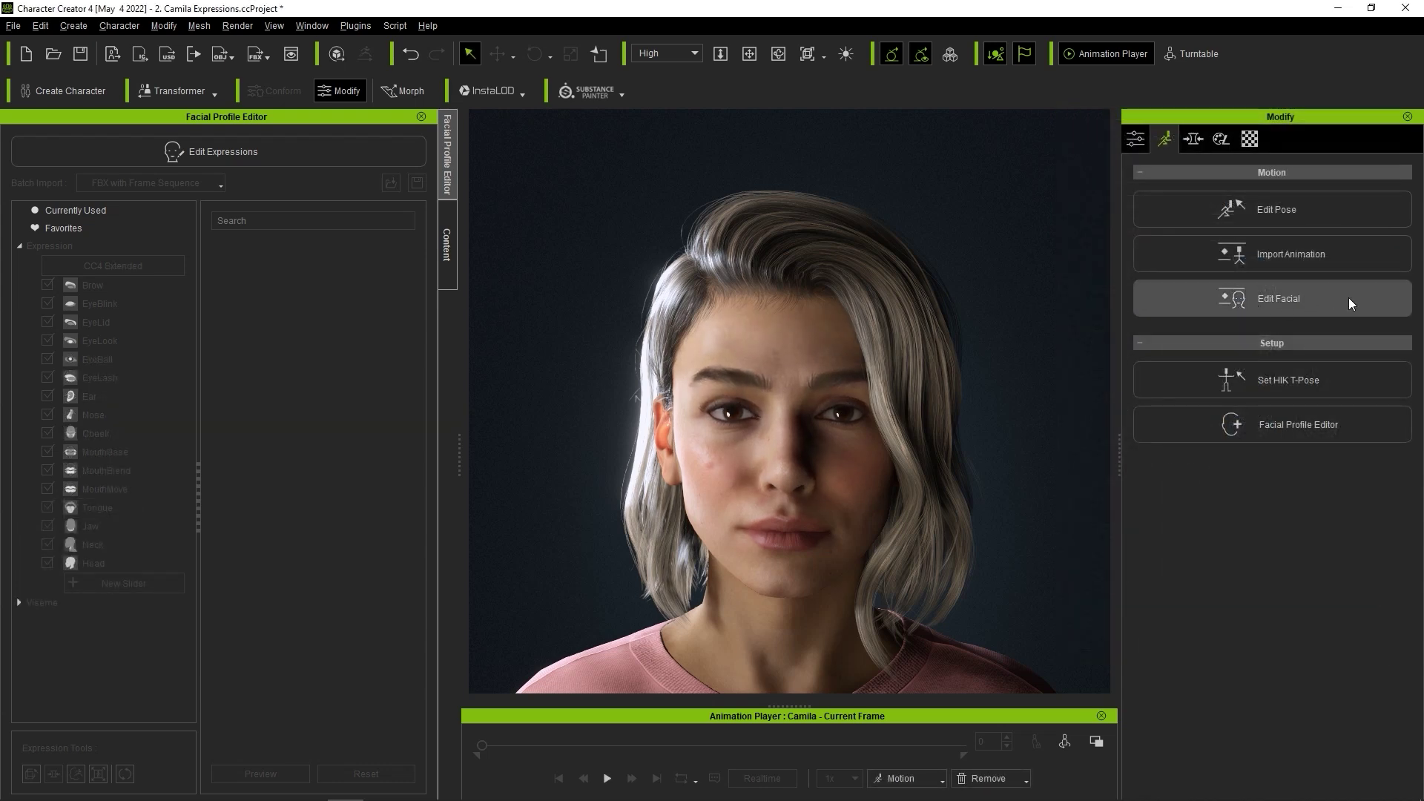
Reopen Edit Facial, try the neck and left-eye muscle regions, then part the lips.
click(1348, 297)
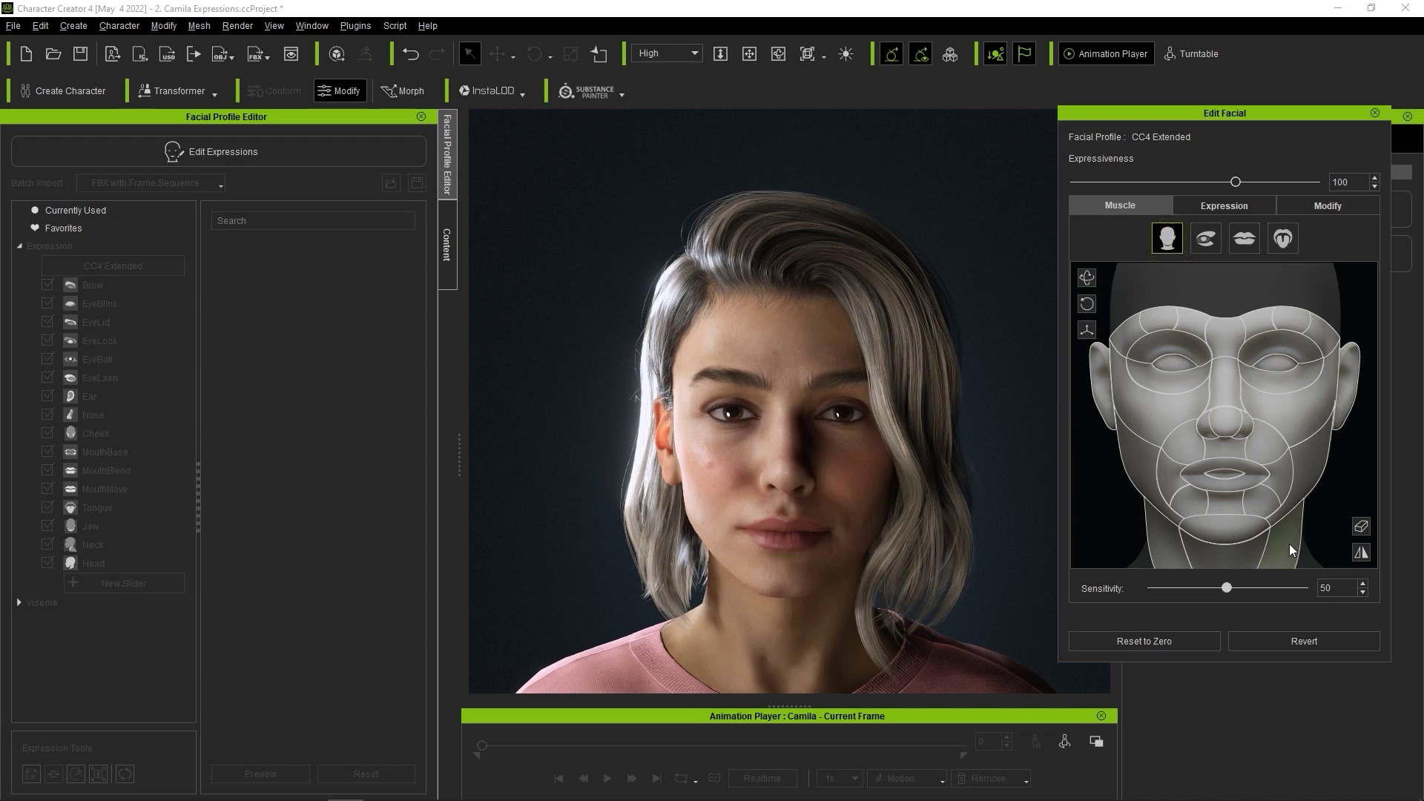
click(1234, 559)
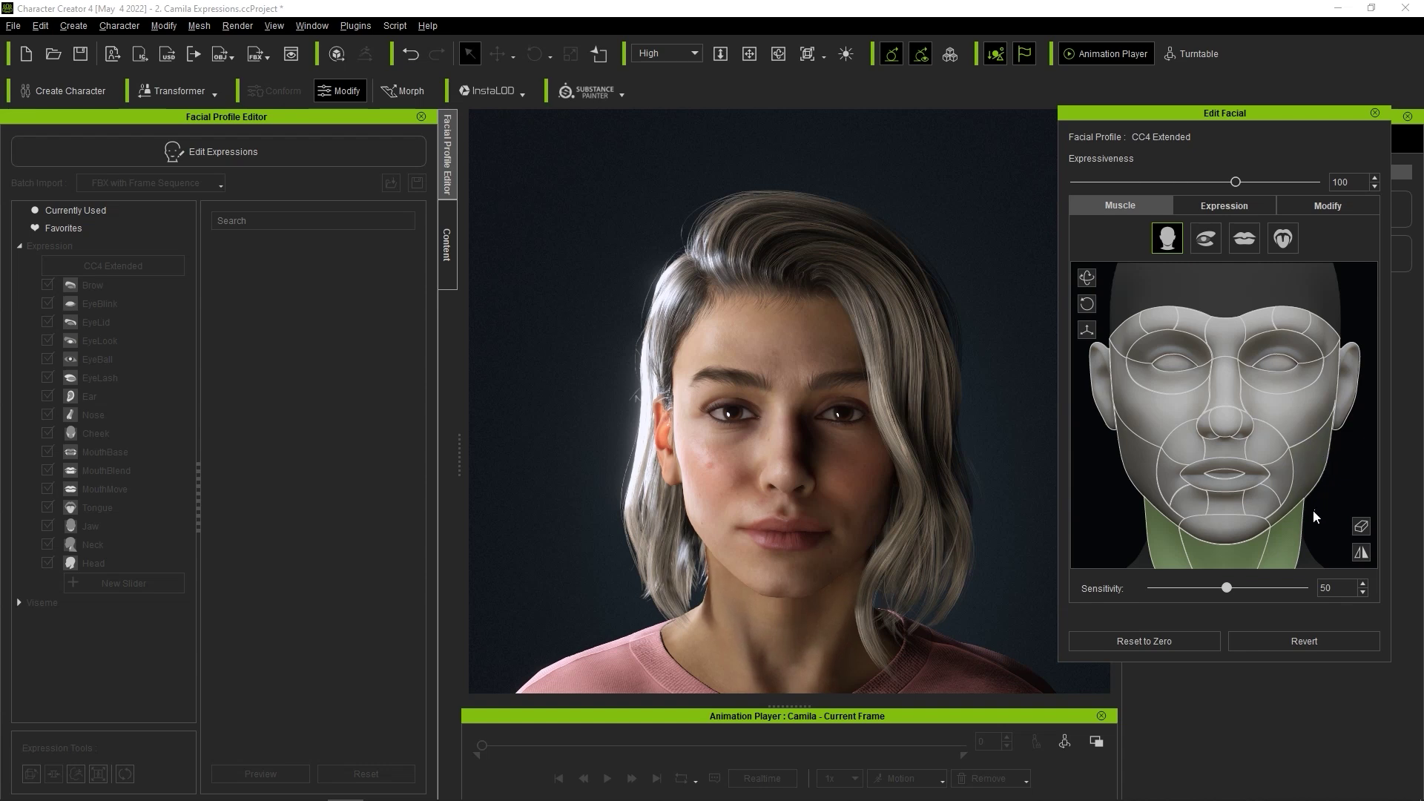
click(1342, 488)
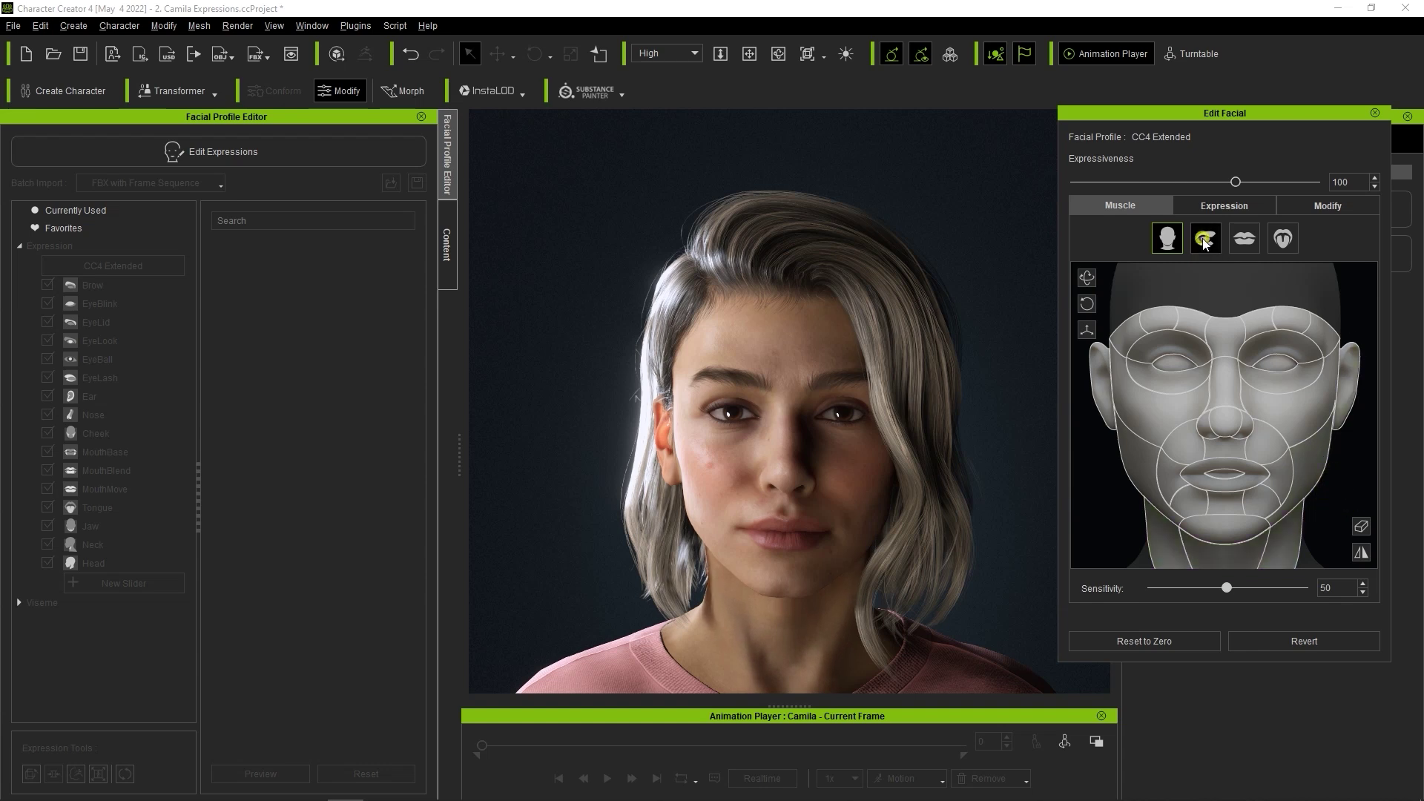
click(1205, 238)
click(1164, 404)
click(1320, 496)
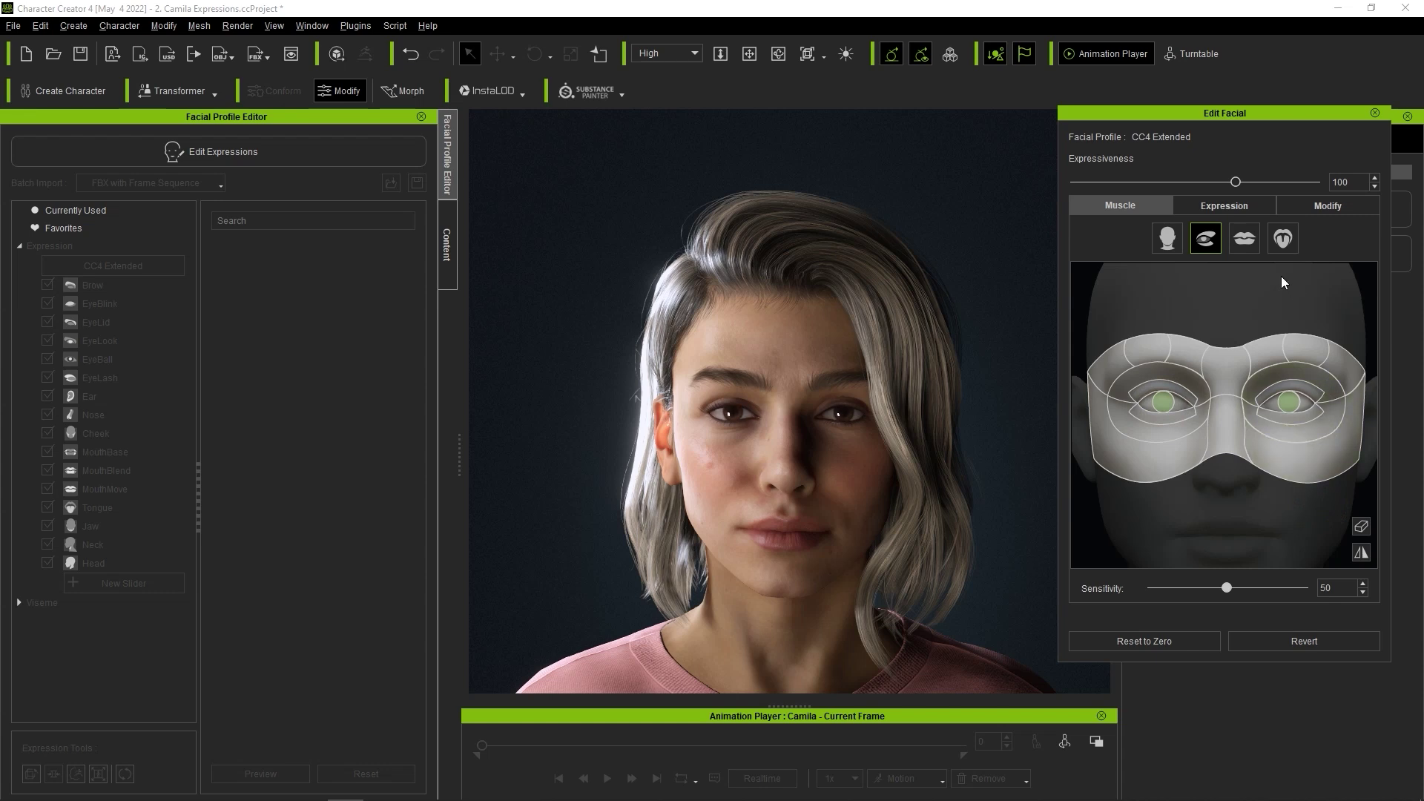
click(1244, 239)
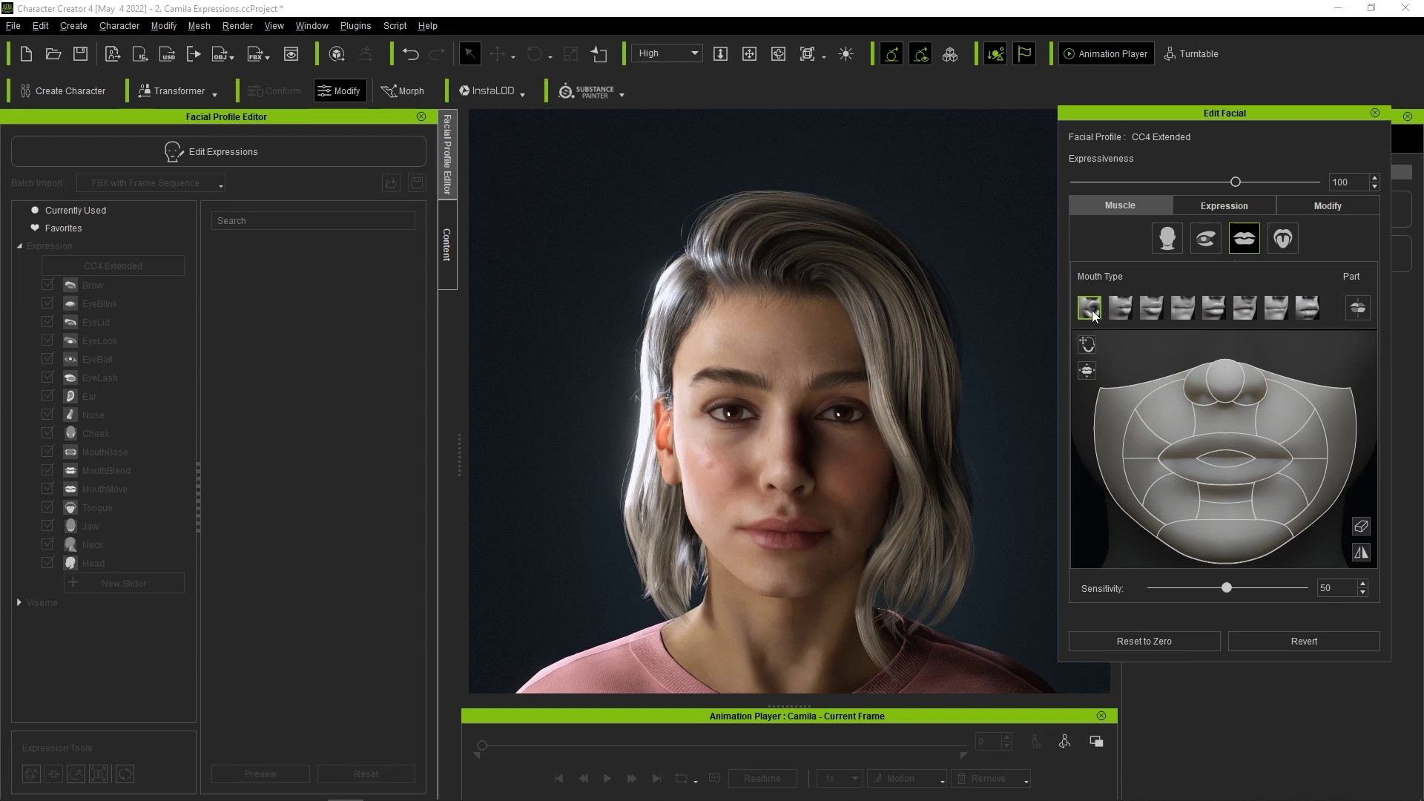
drag(1239, 451, 1358, 469)
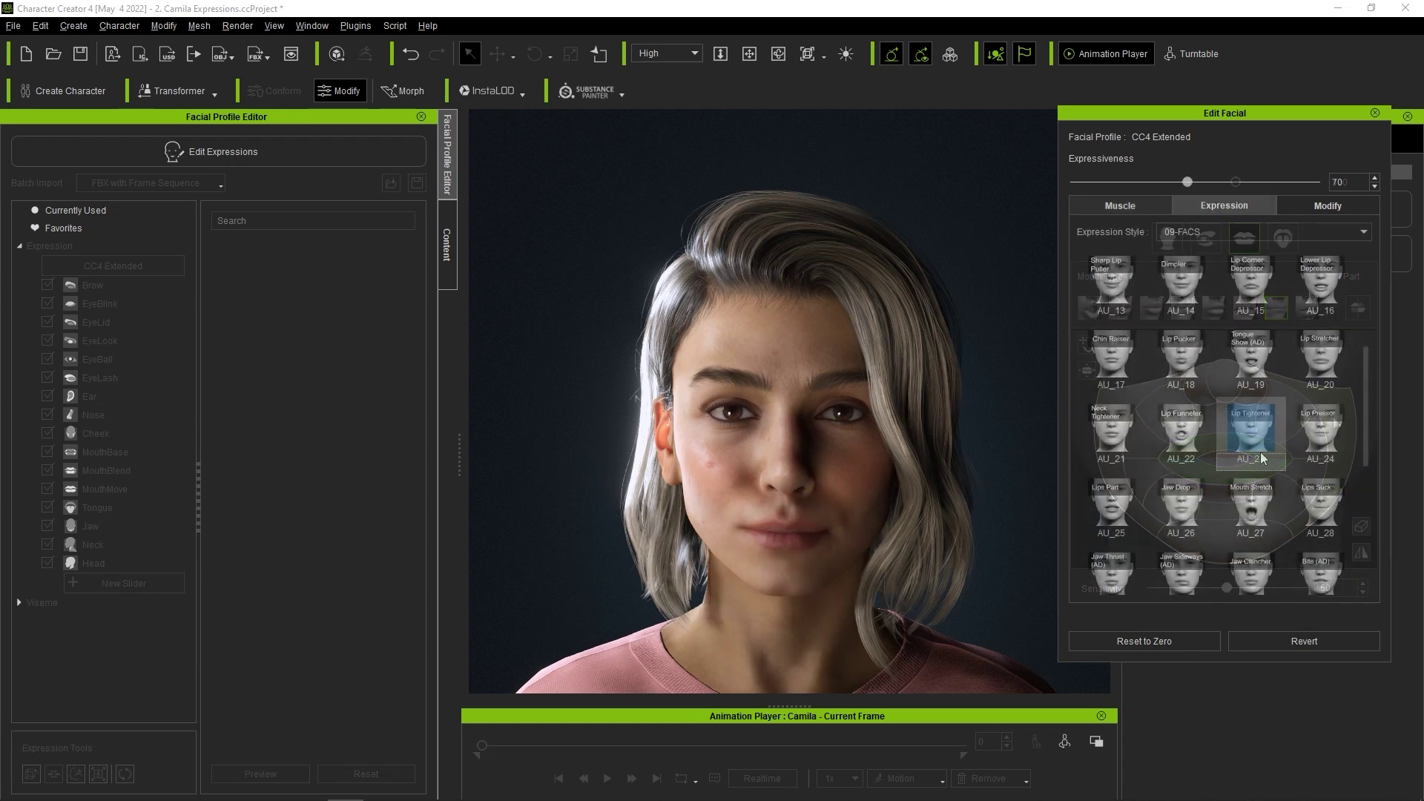
Apply 09-FACS expressions AU_26 Jaw Drop, Lip Pucker, AU_39, AU_37, AU_36, AU_35 and AU_46 wink.
click(1181, 504)
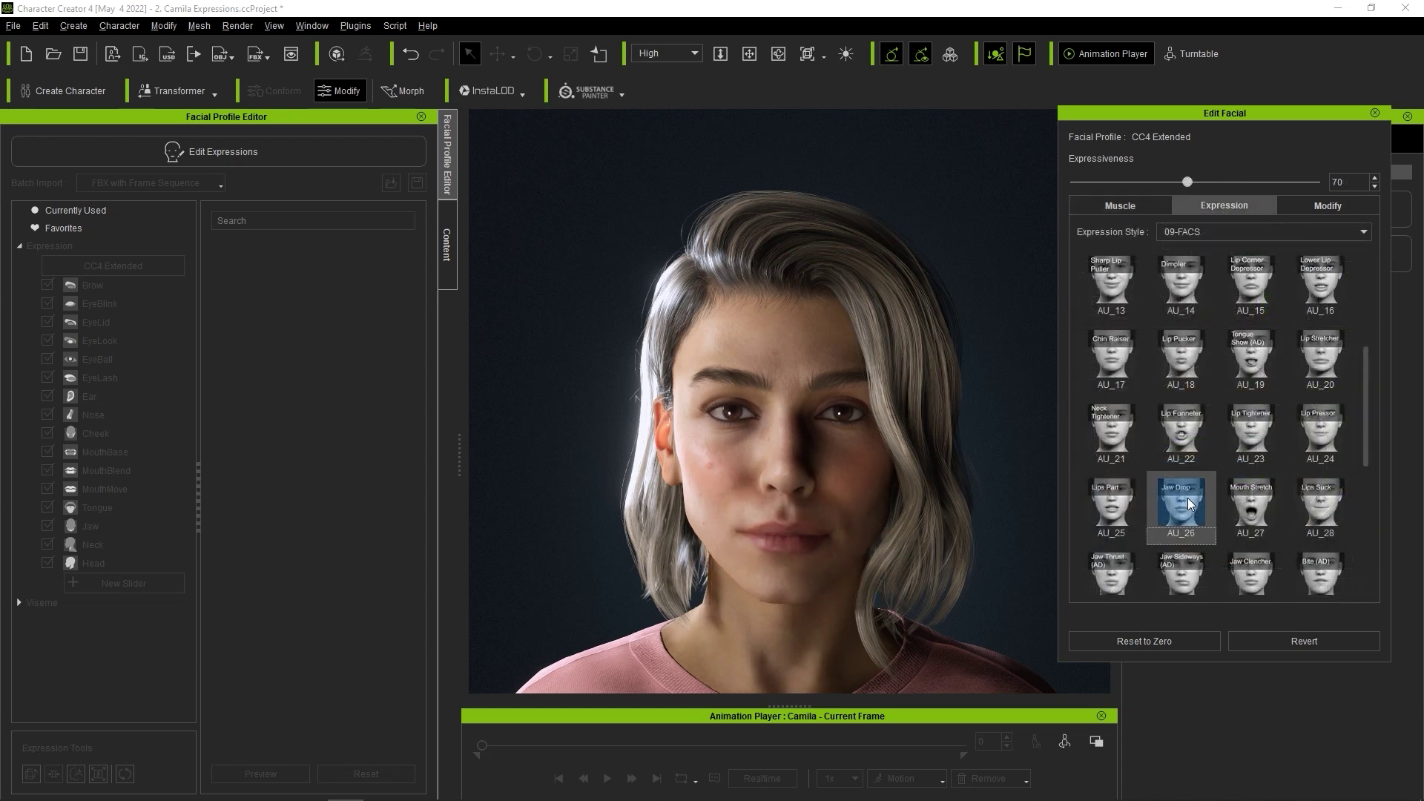
click(1181, 367)
scroll(1224, 404, down, 3)
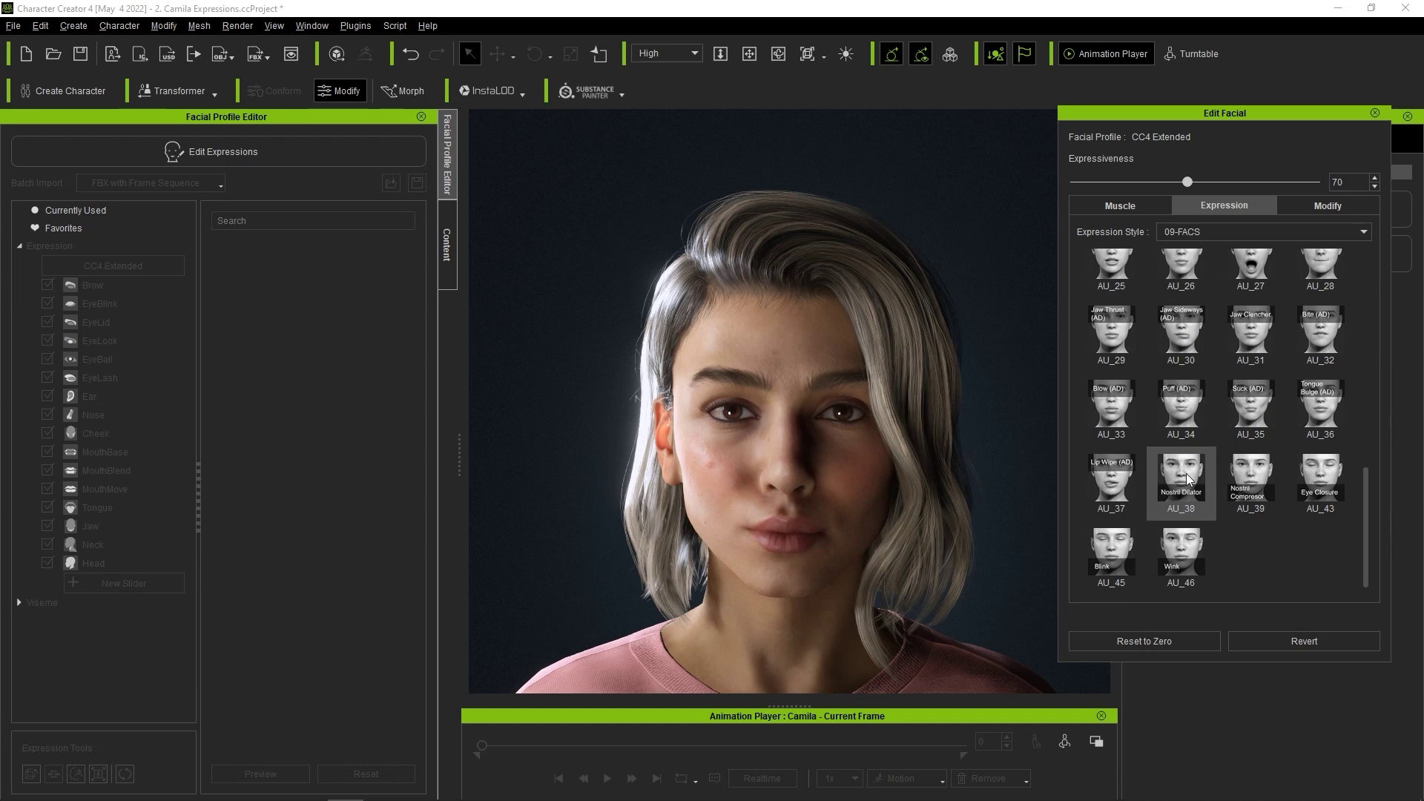
click(1248, 478)
click(1111, 479)
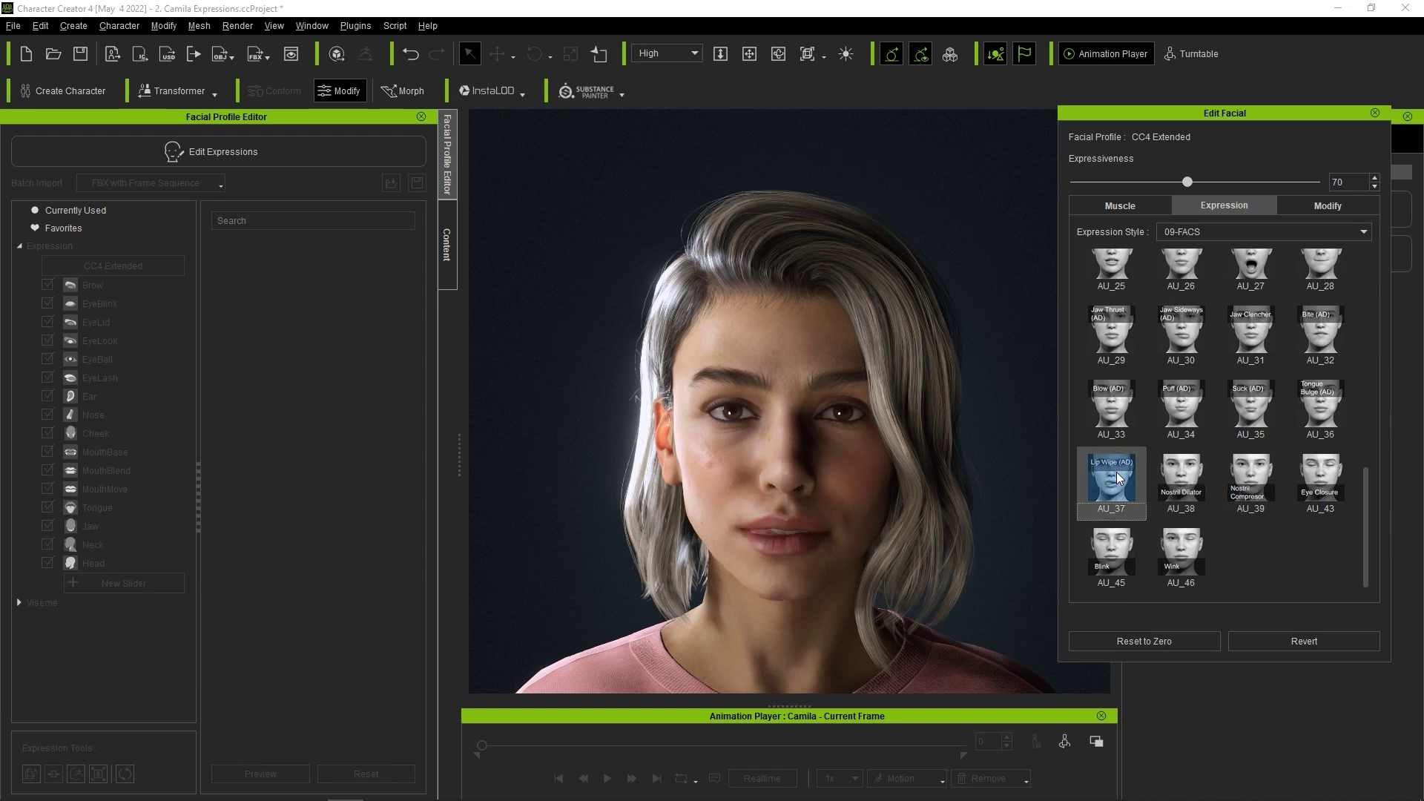
click(1306, 416)
click(1257, 408)
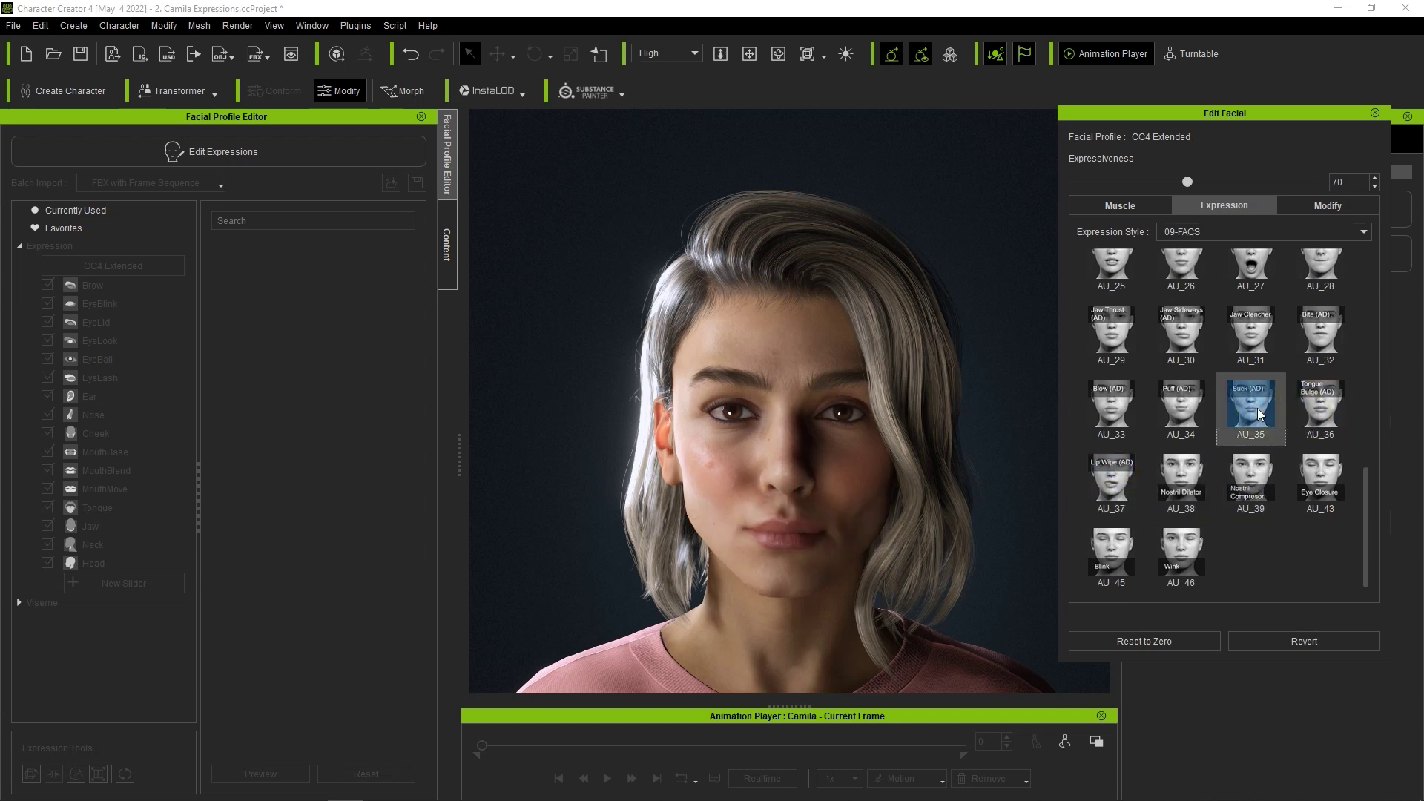
click(1158, 553)
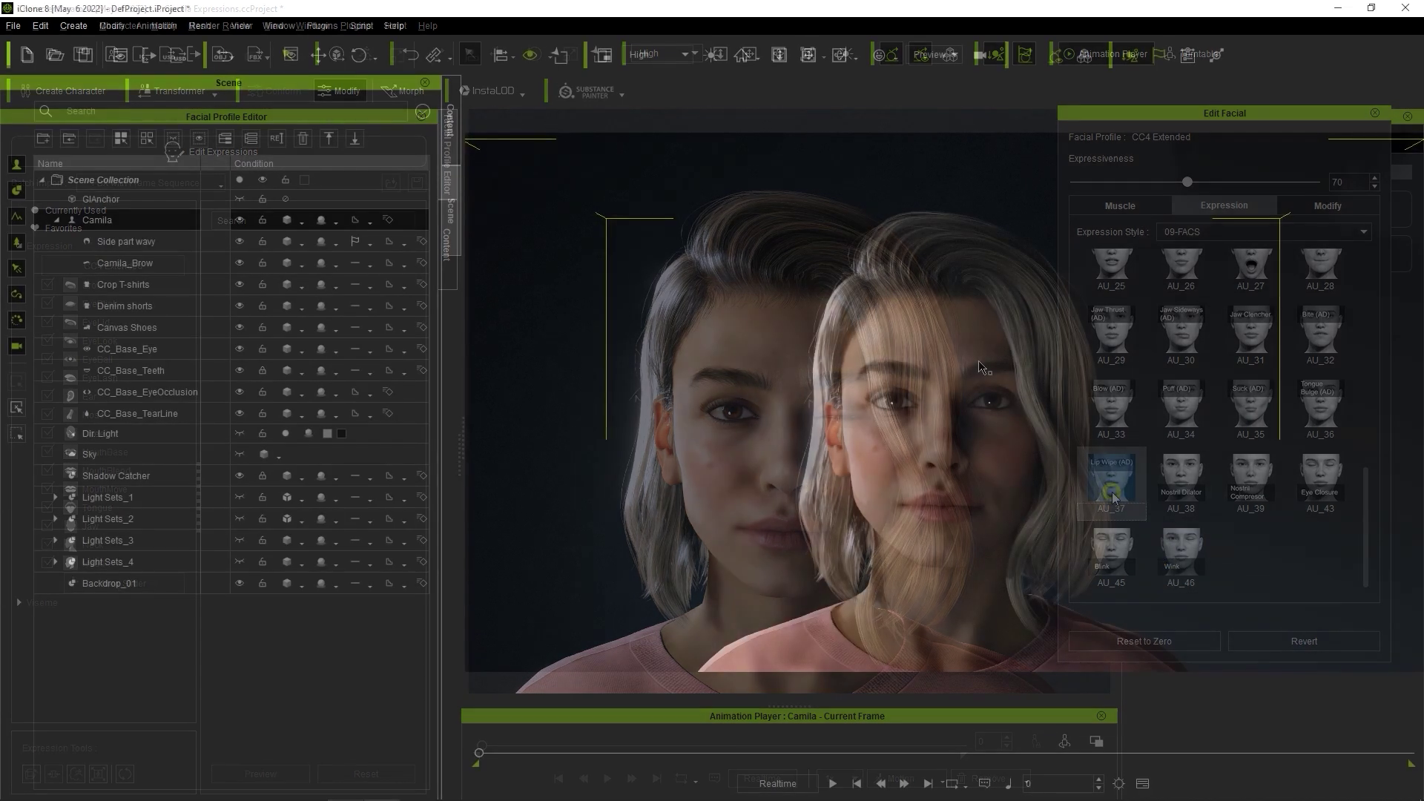
Open Face Puppet and switch the facial profile to CC4 Extended.
click(163, 30)
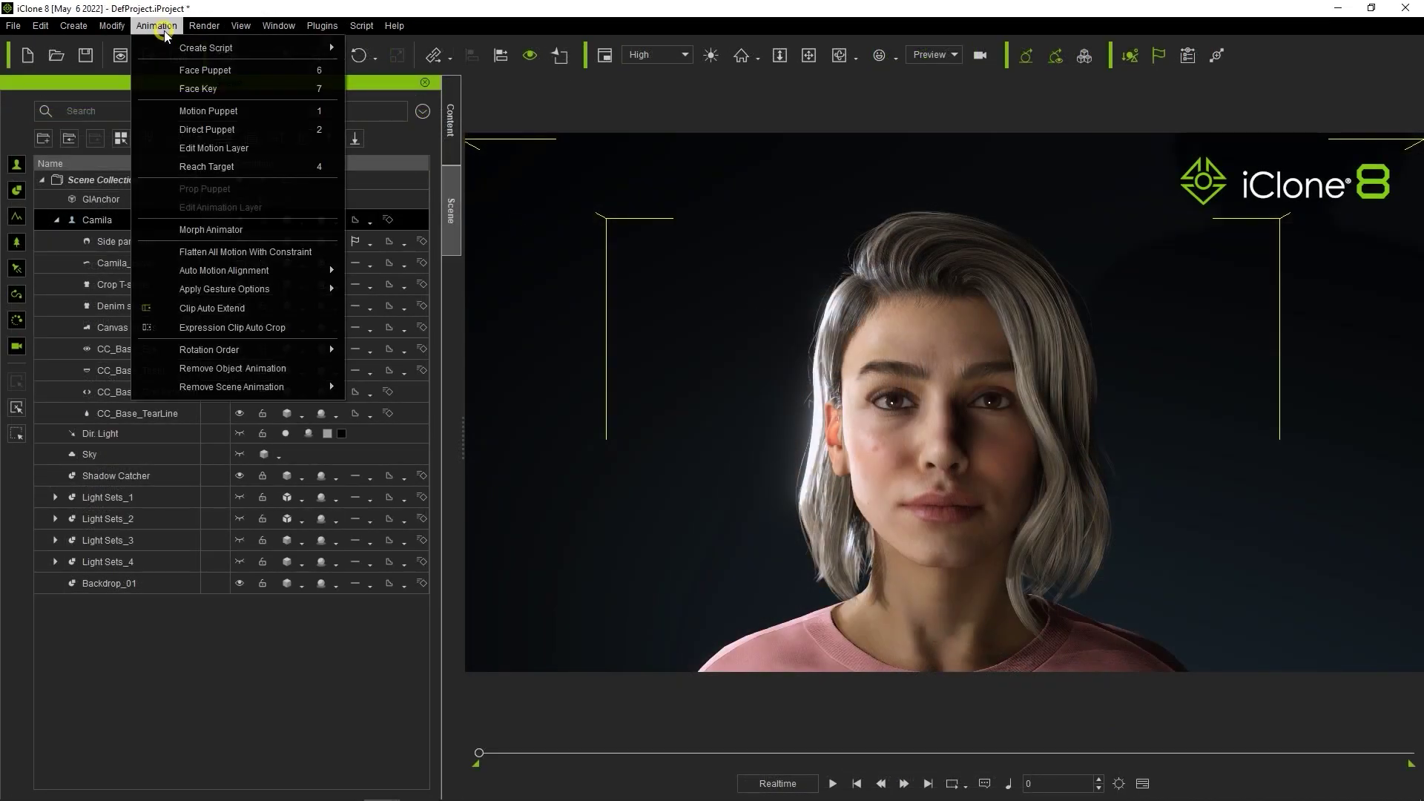
click(247, 71)
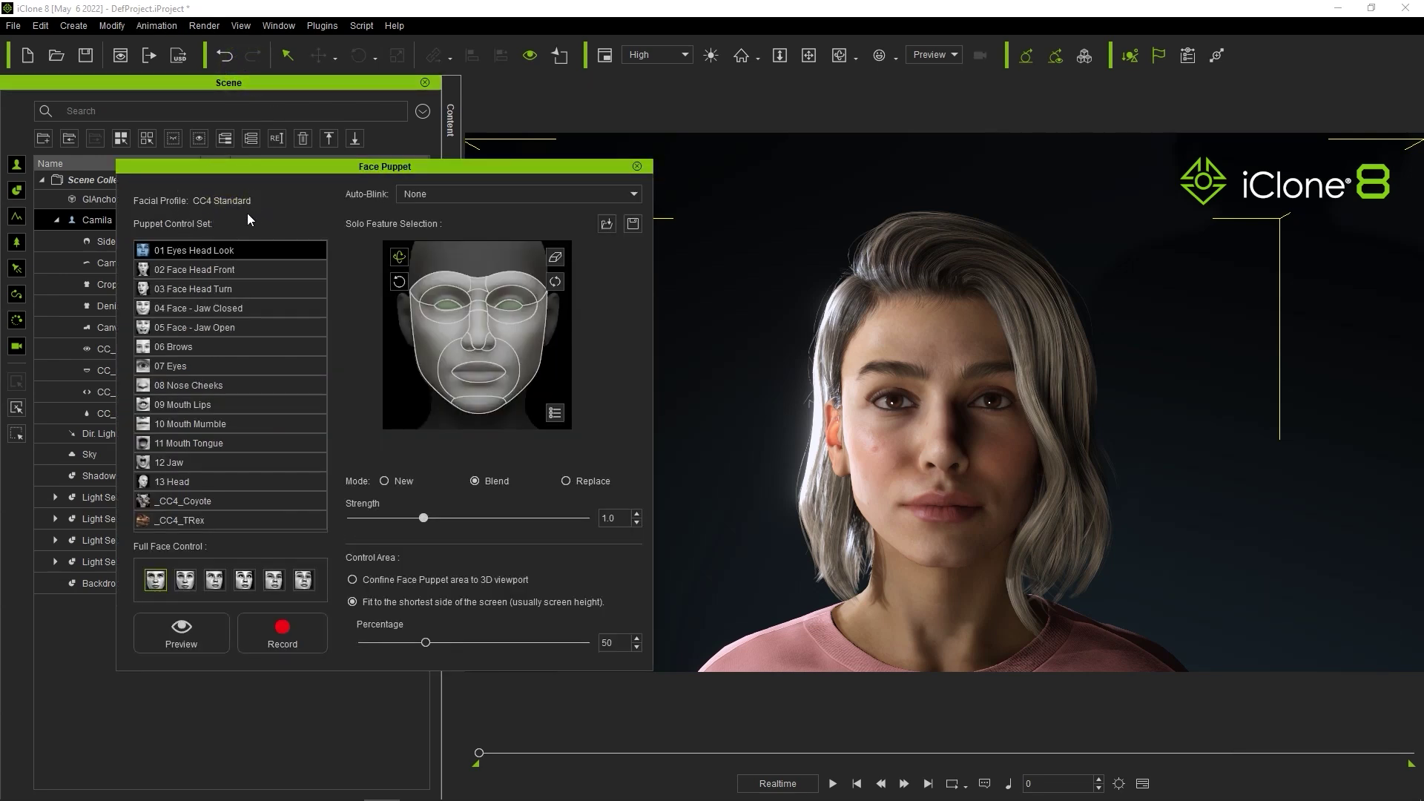
click(275, 307)
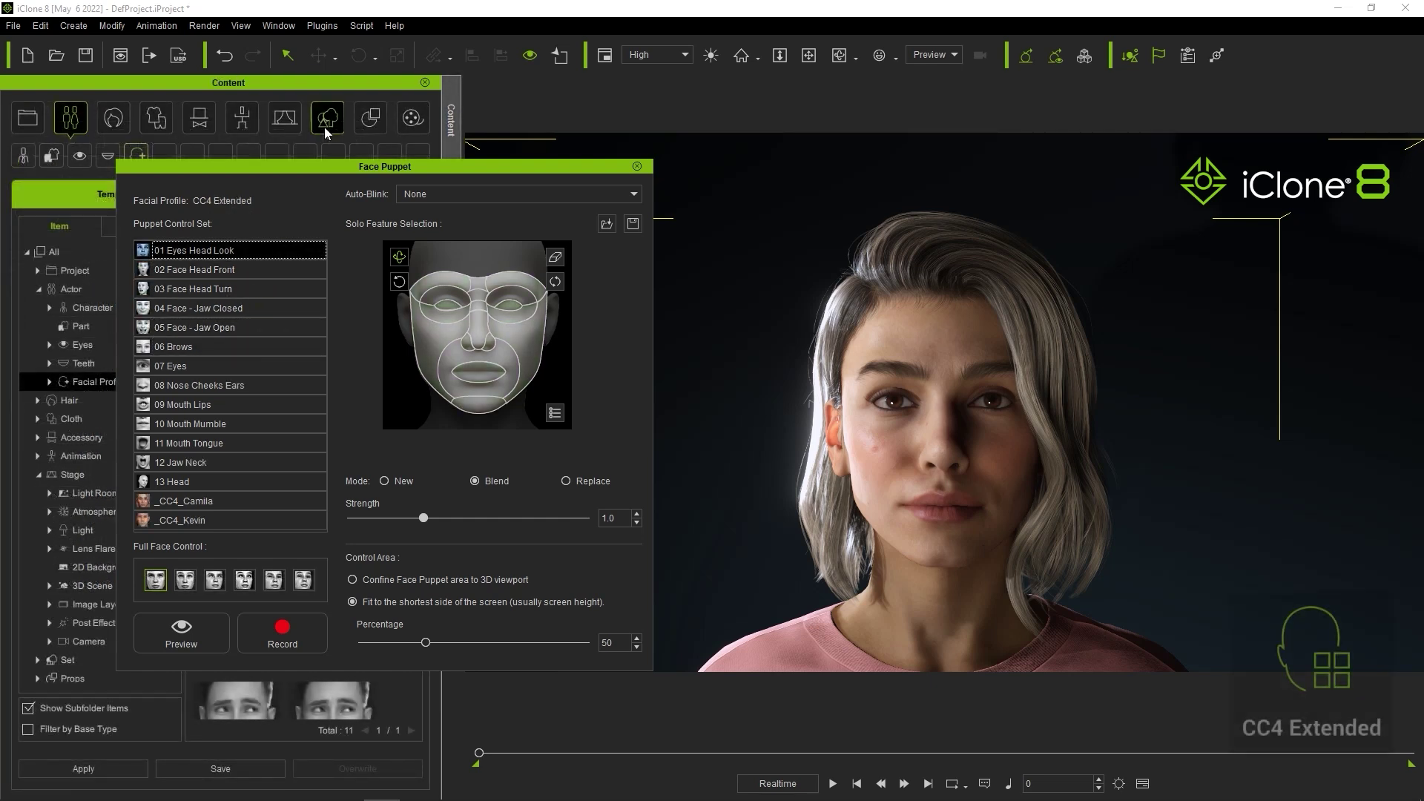
click(253, 201)
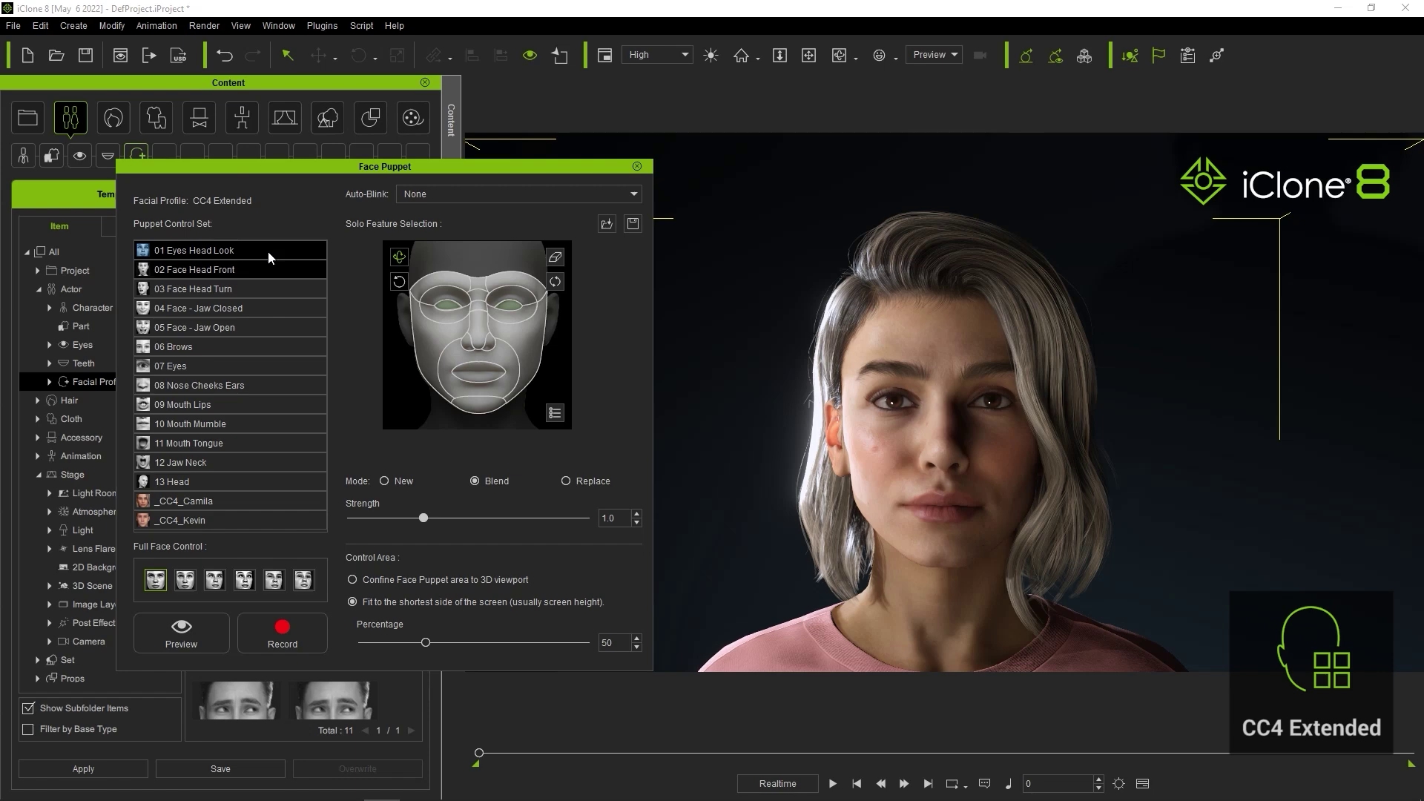
Preview the 03 Face Head Turn puppet set, then stop the preview.
click(244, 288)
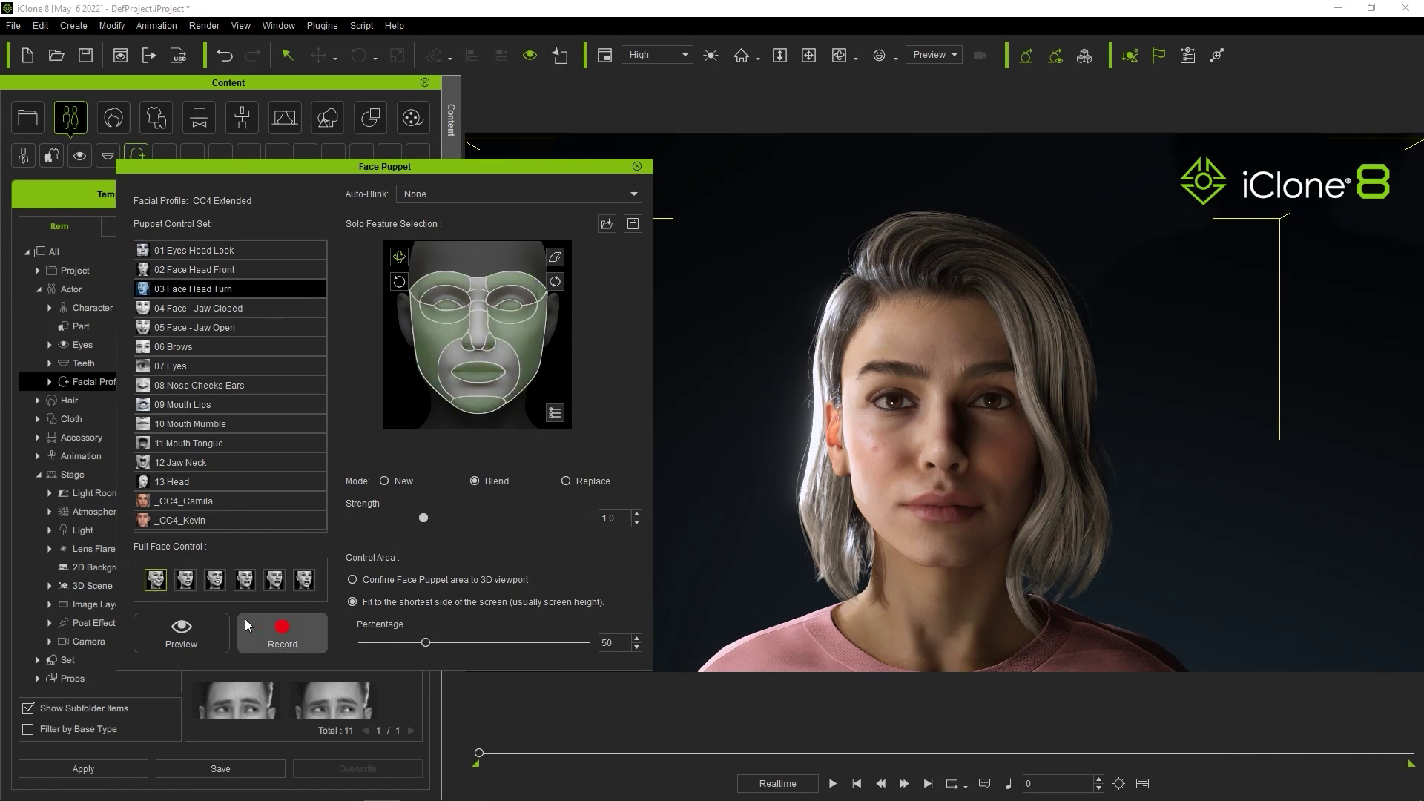
click(207, 627)
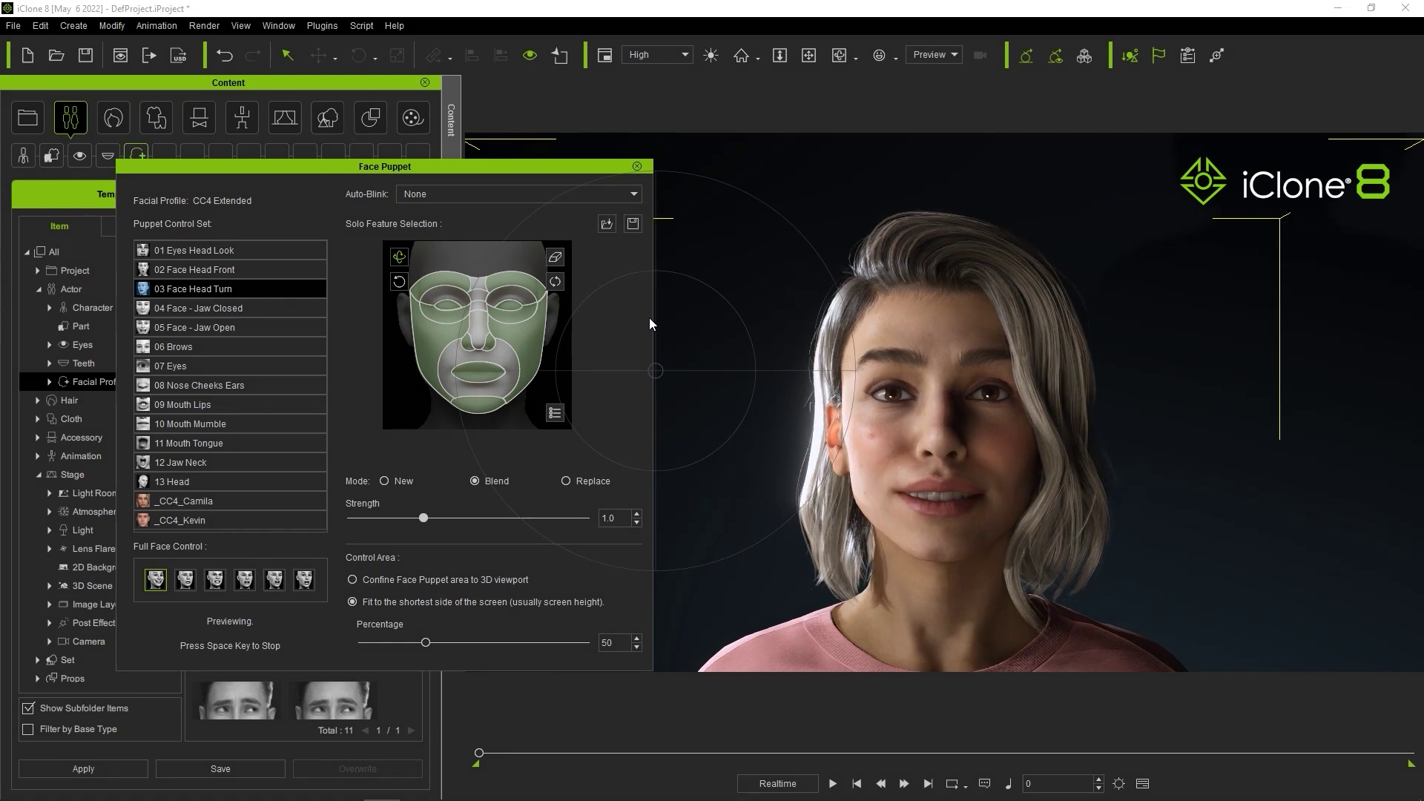
key(space)
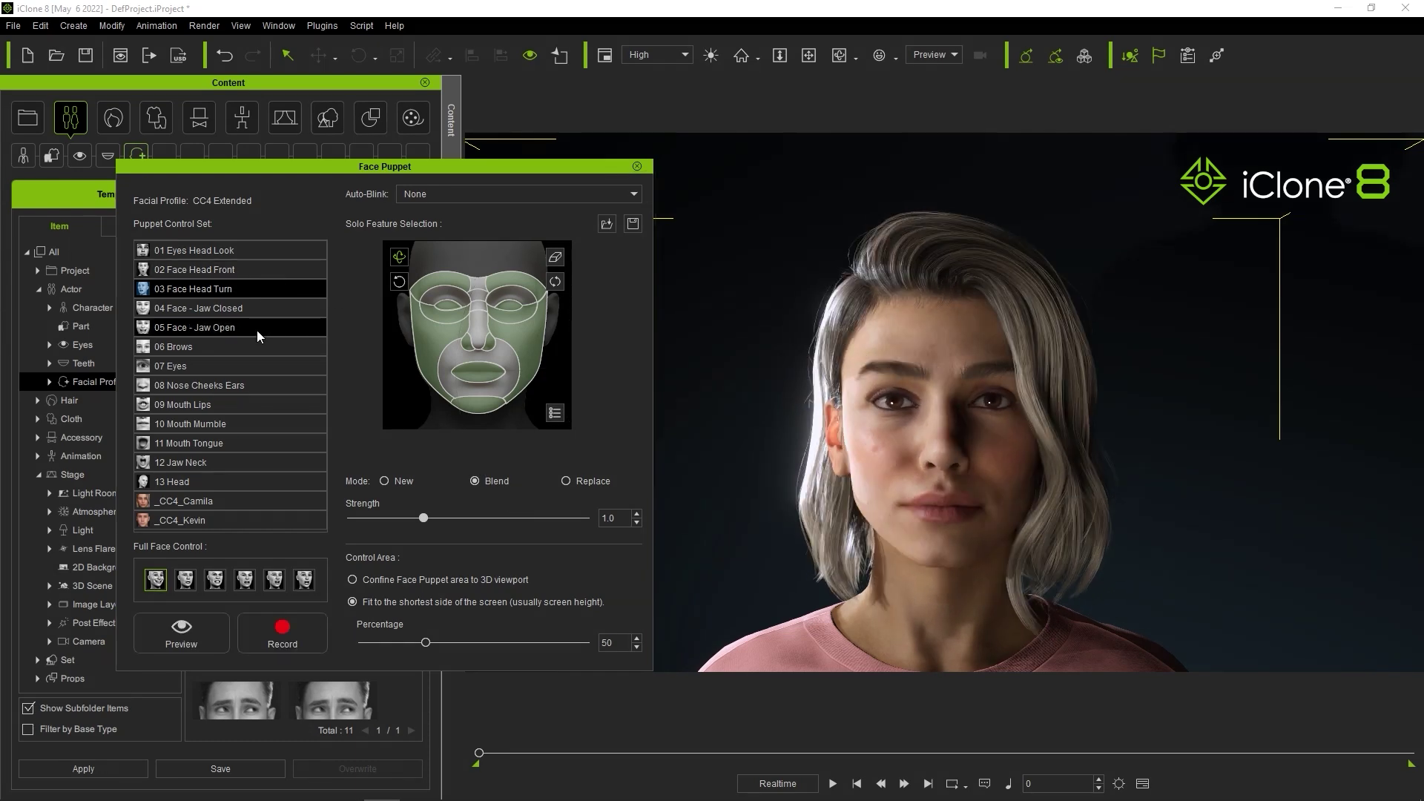
Puppet the lips live with 09 Mouth Lips and the second Full Face Control preset.
click(251, 413)
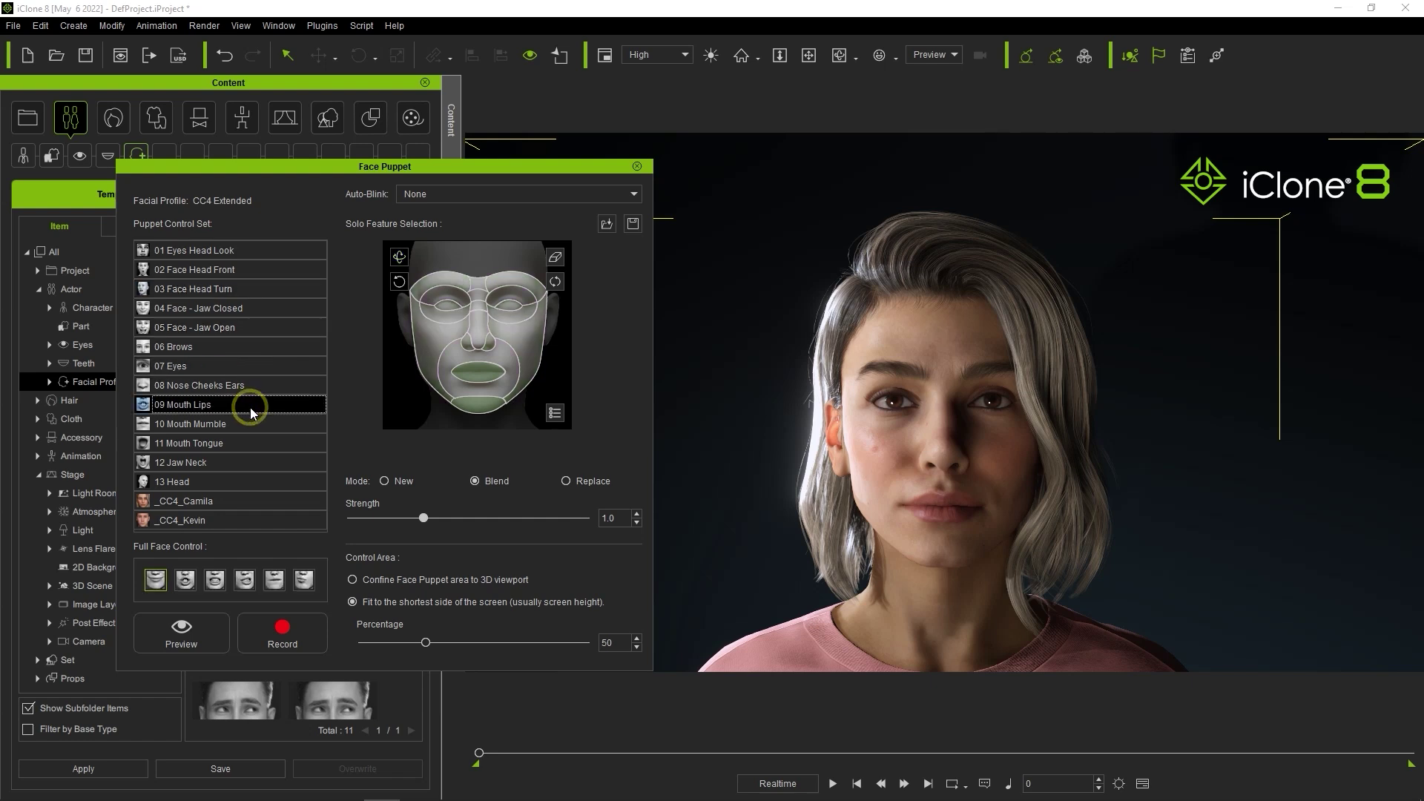
click(184, 580)
click(207, 618)
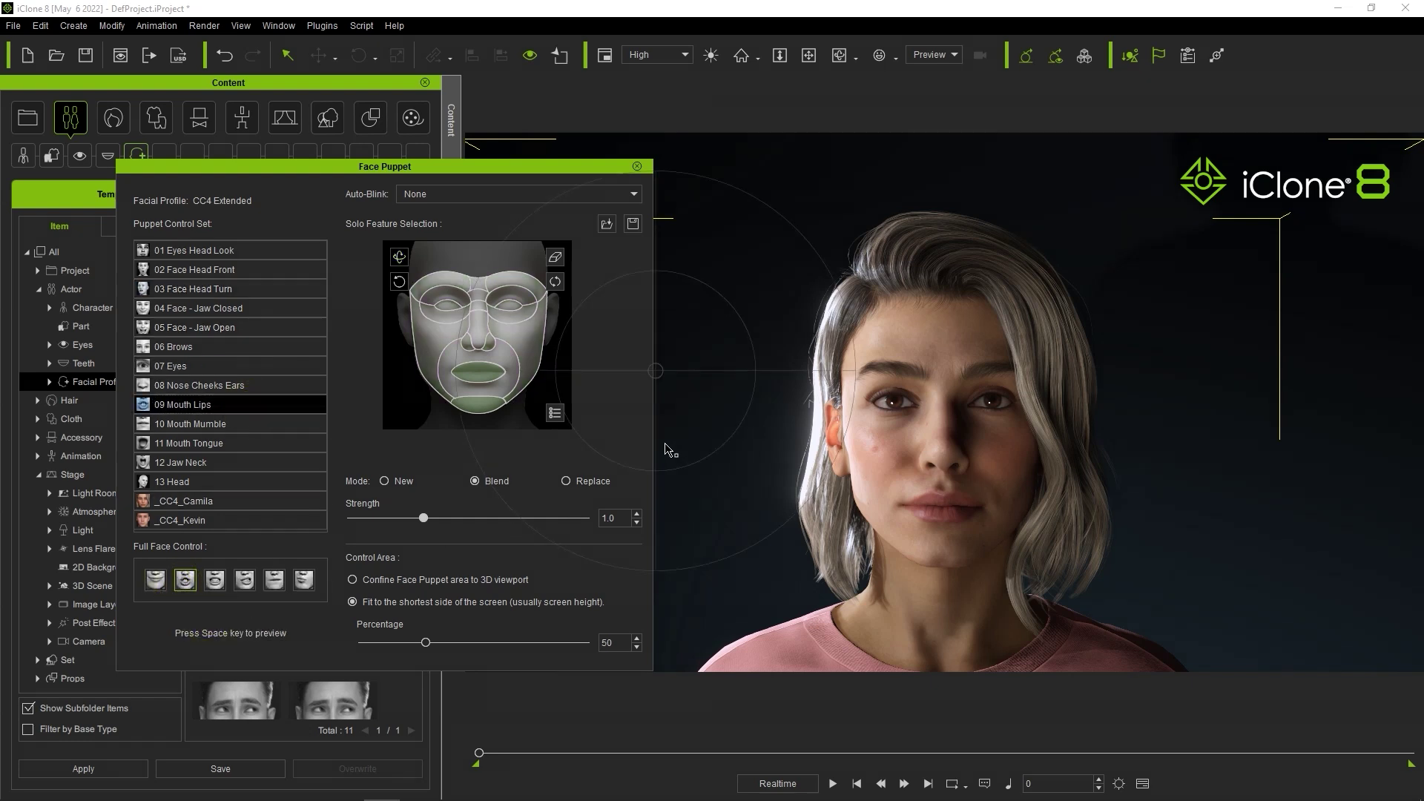
key(space)
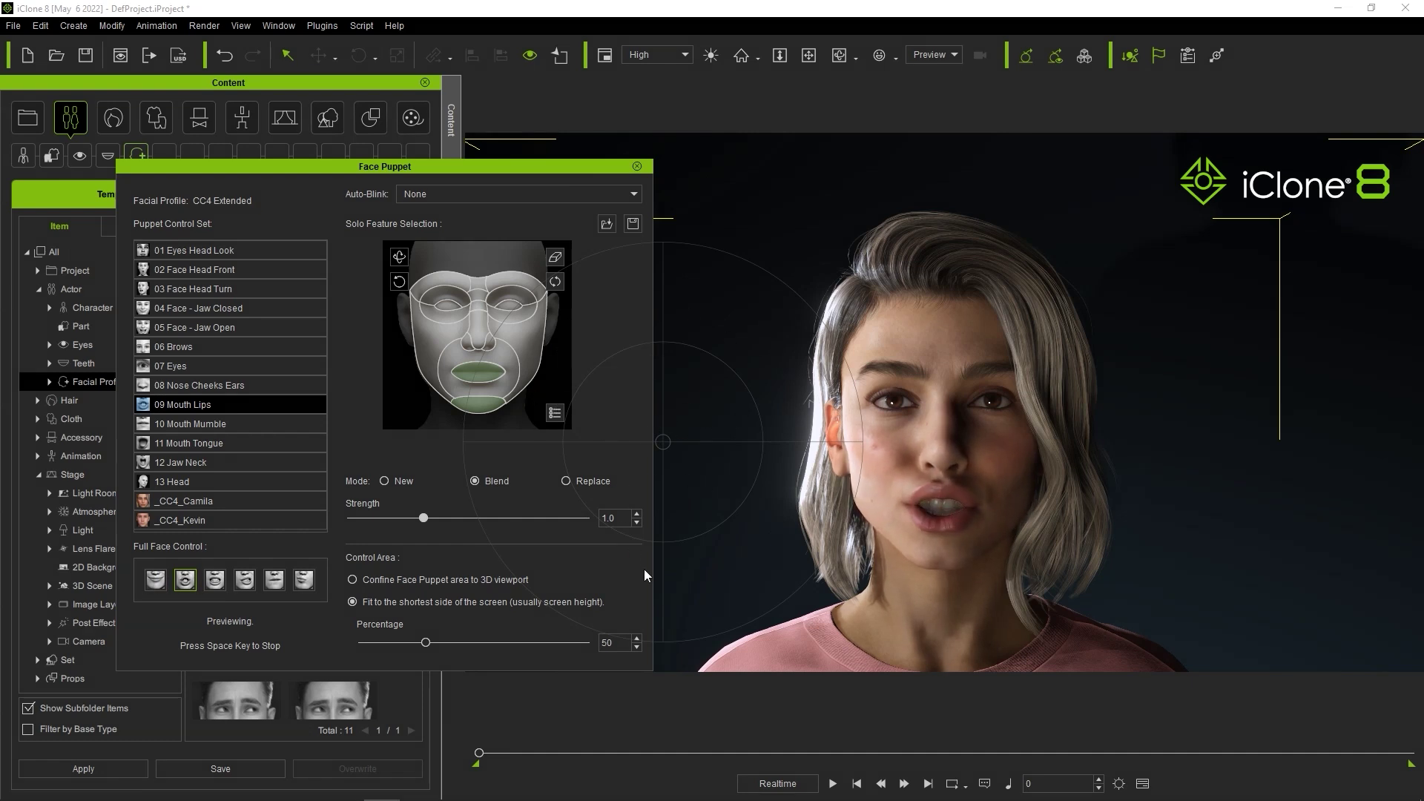
key(space)
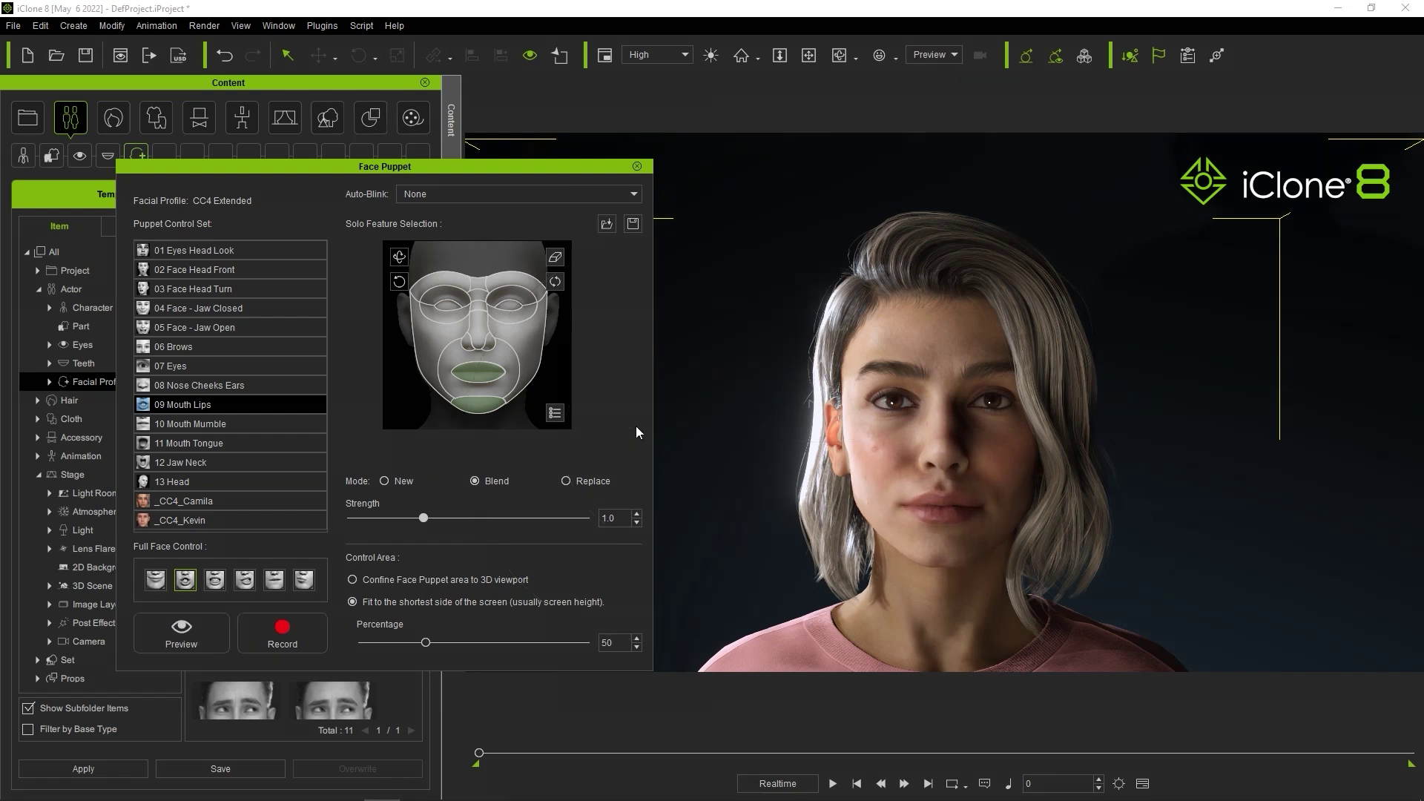
Preview the brows with 06 Brows and the fourth Full Face Control preset, then stop.
click(261, 346)
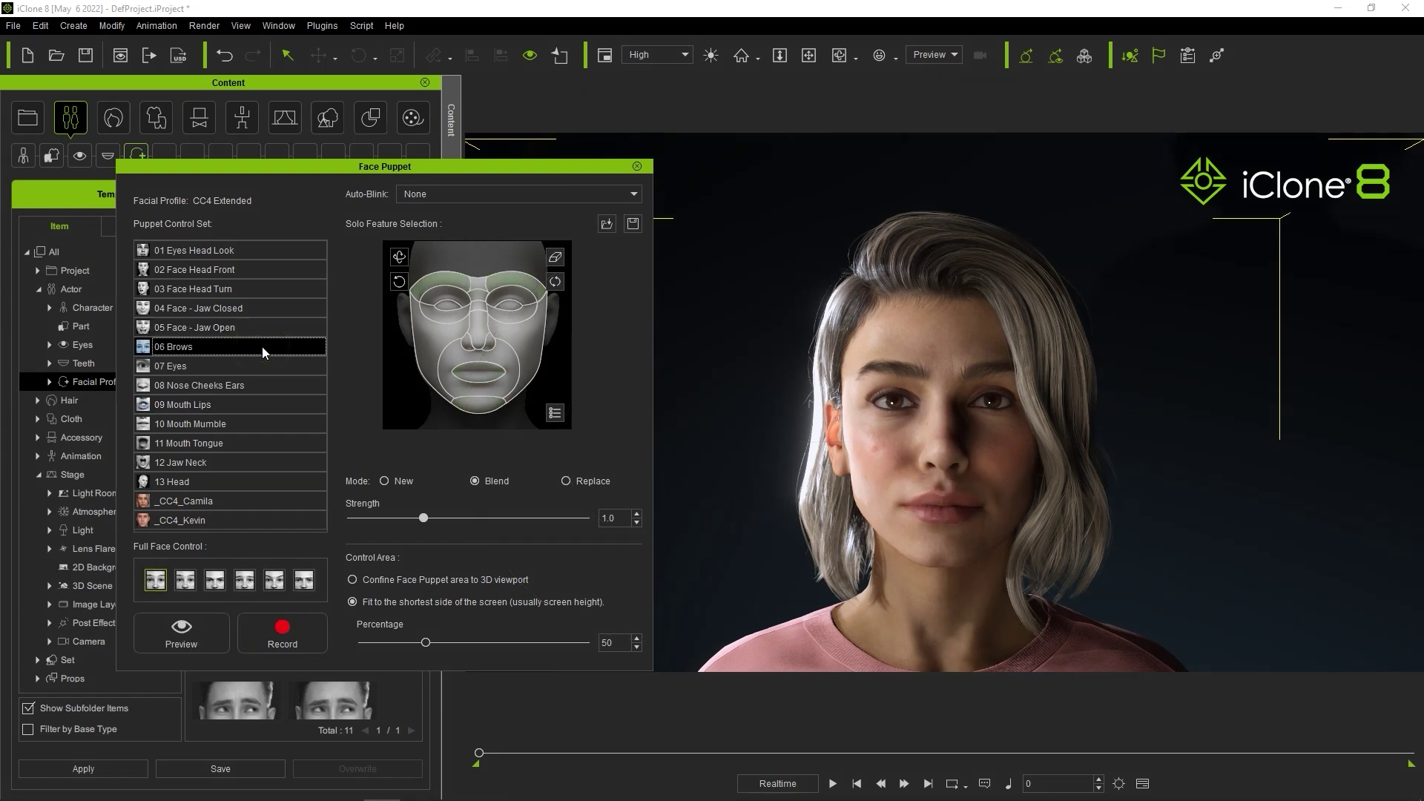
click(243, 580)
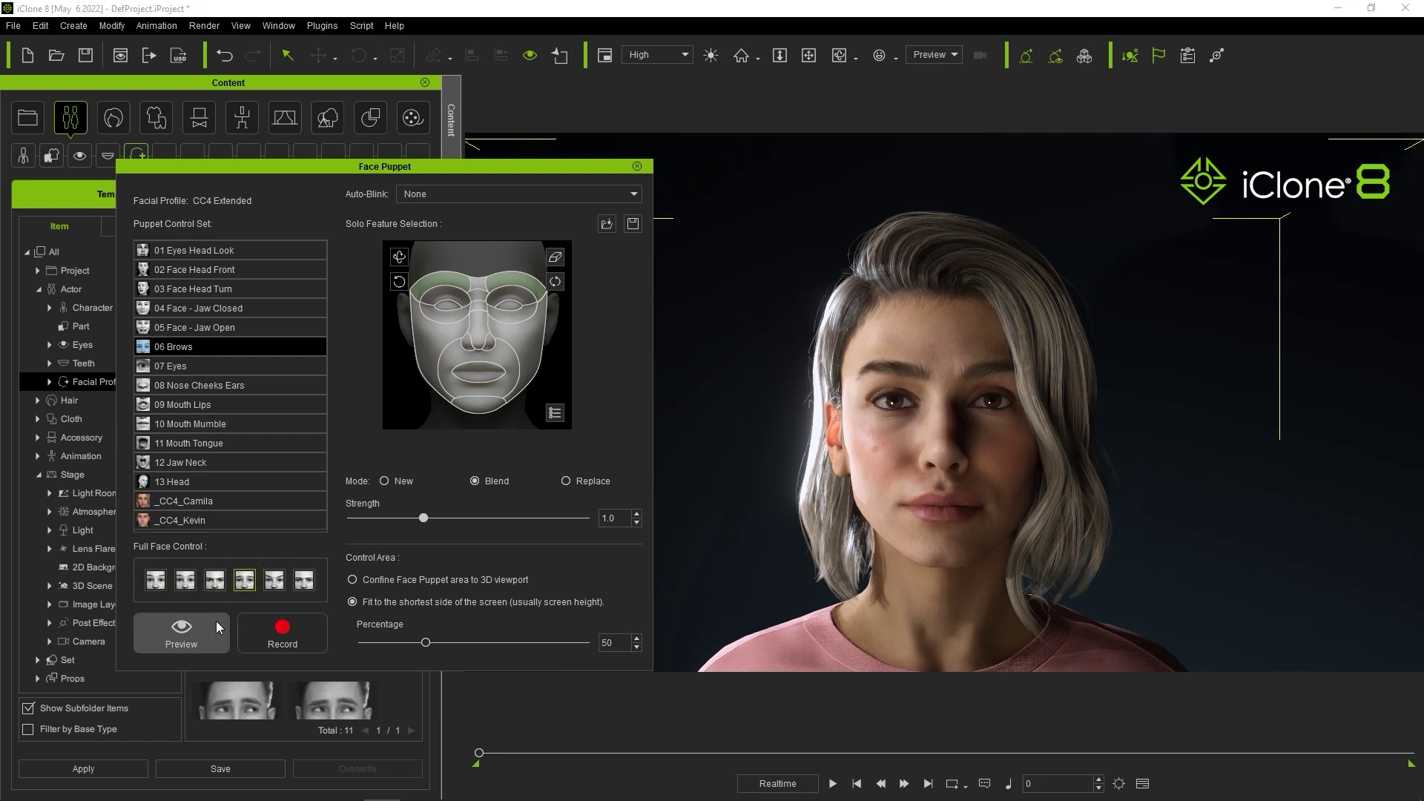
click(181, 632)
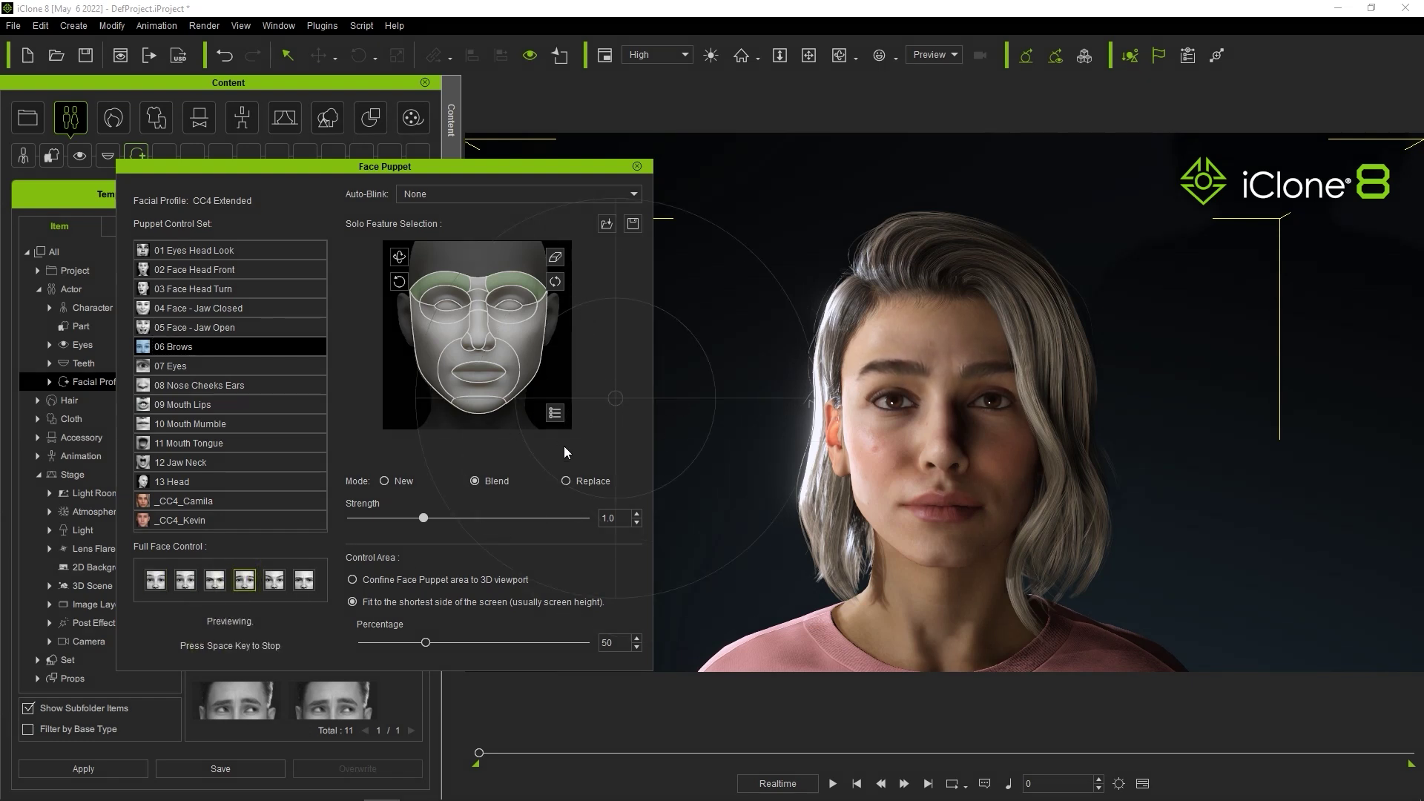
key(space)
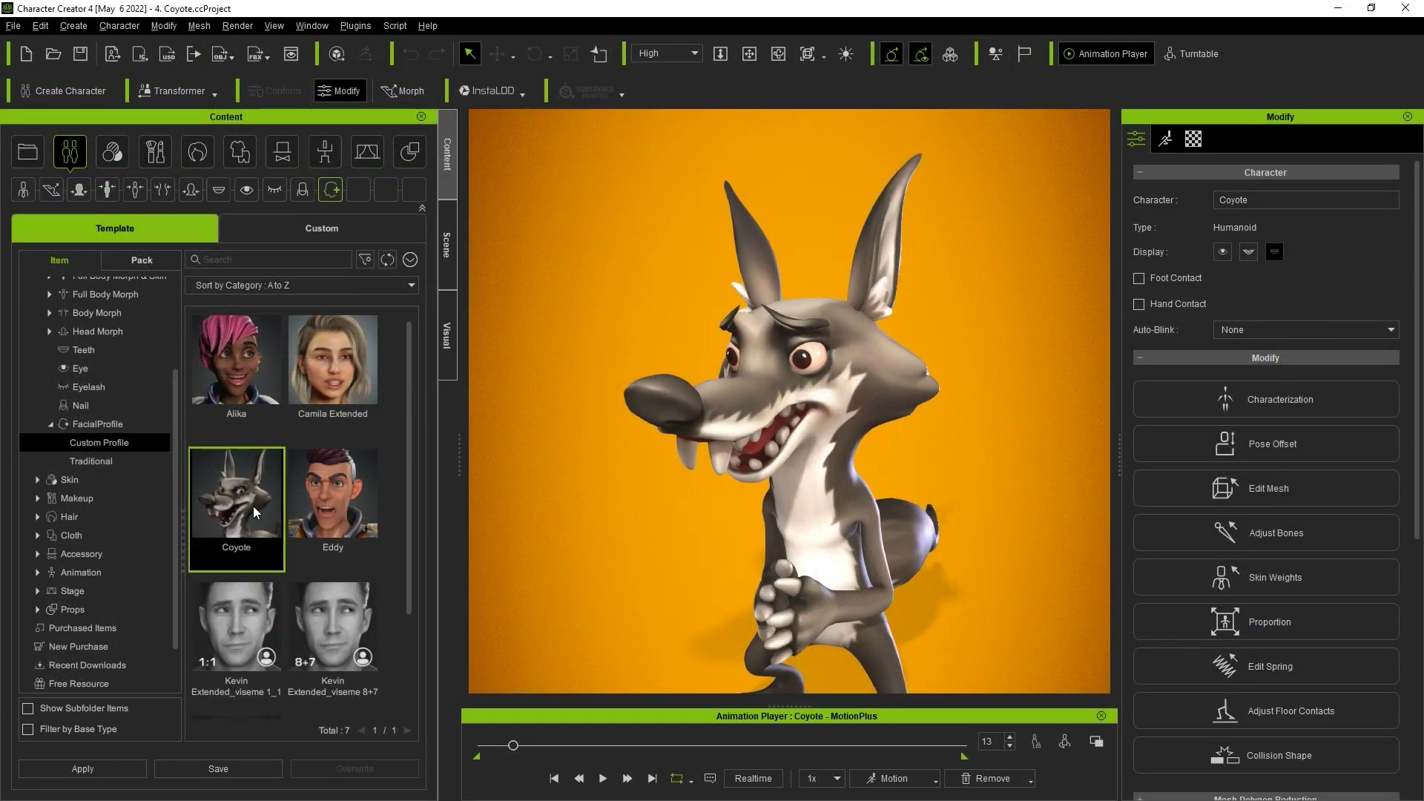
drag(252, 504, 838, 479)
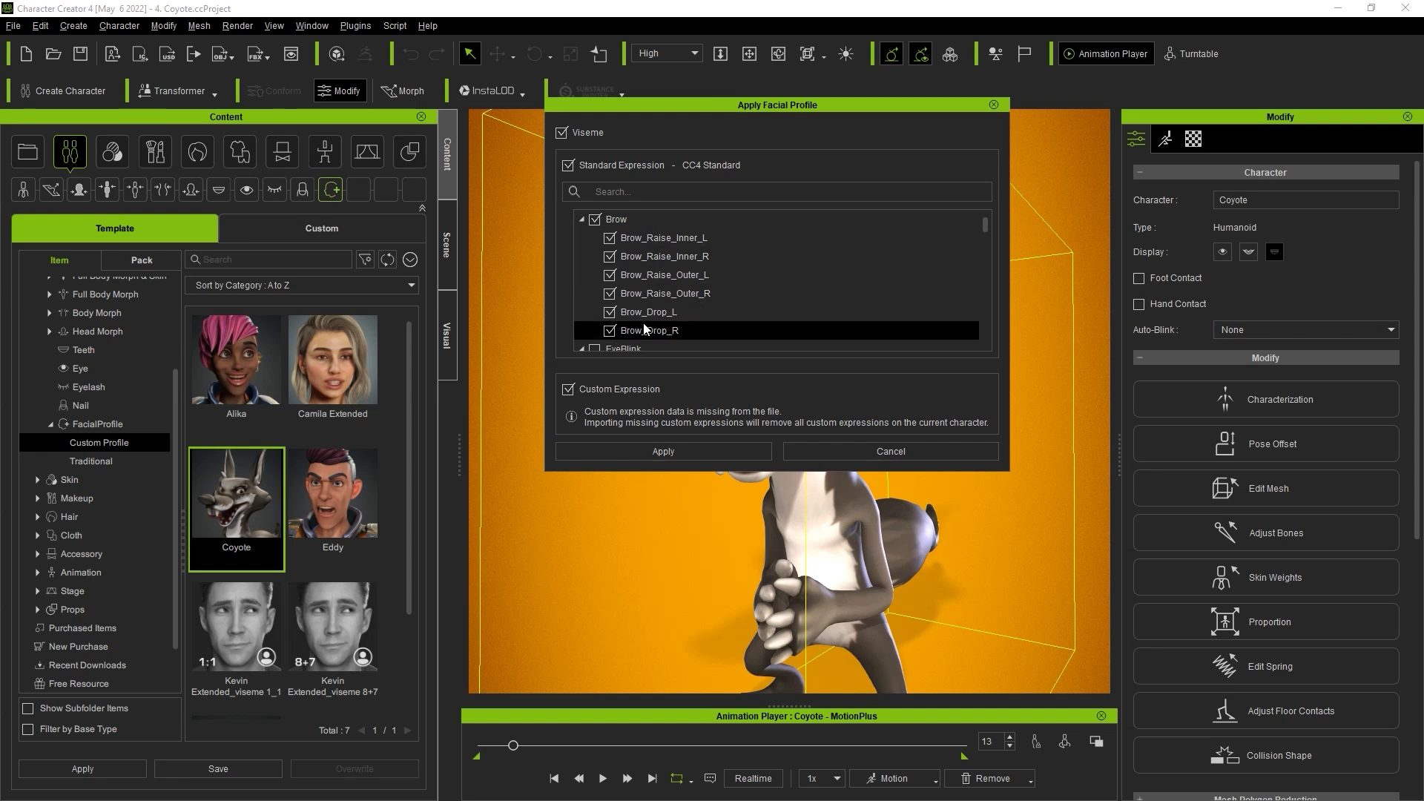
click(958, 453)
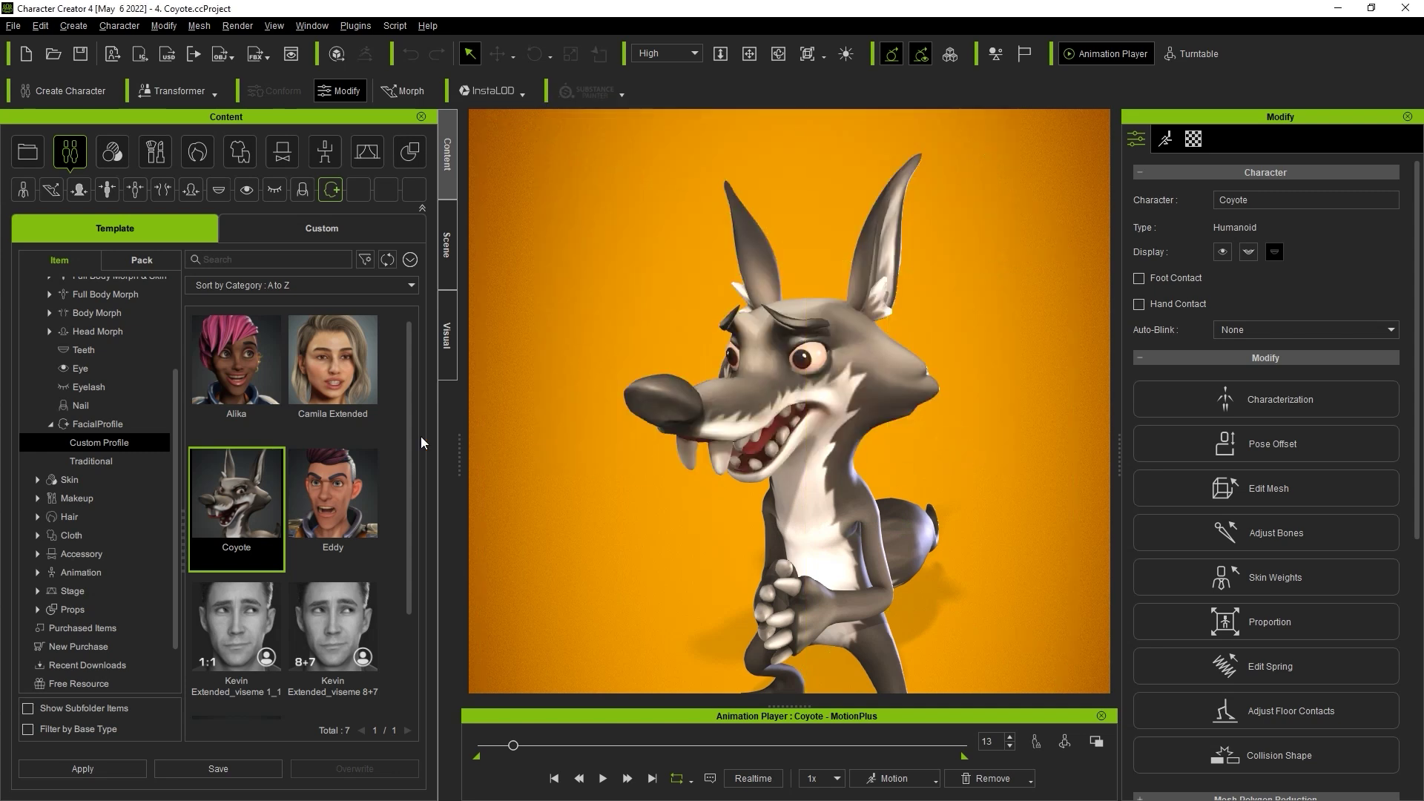
drag(237, 374, 787, 411)
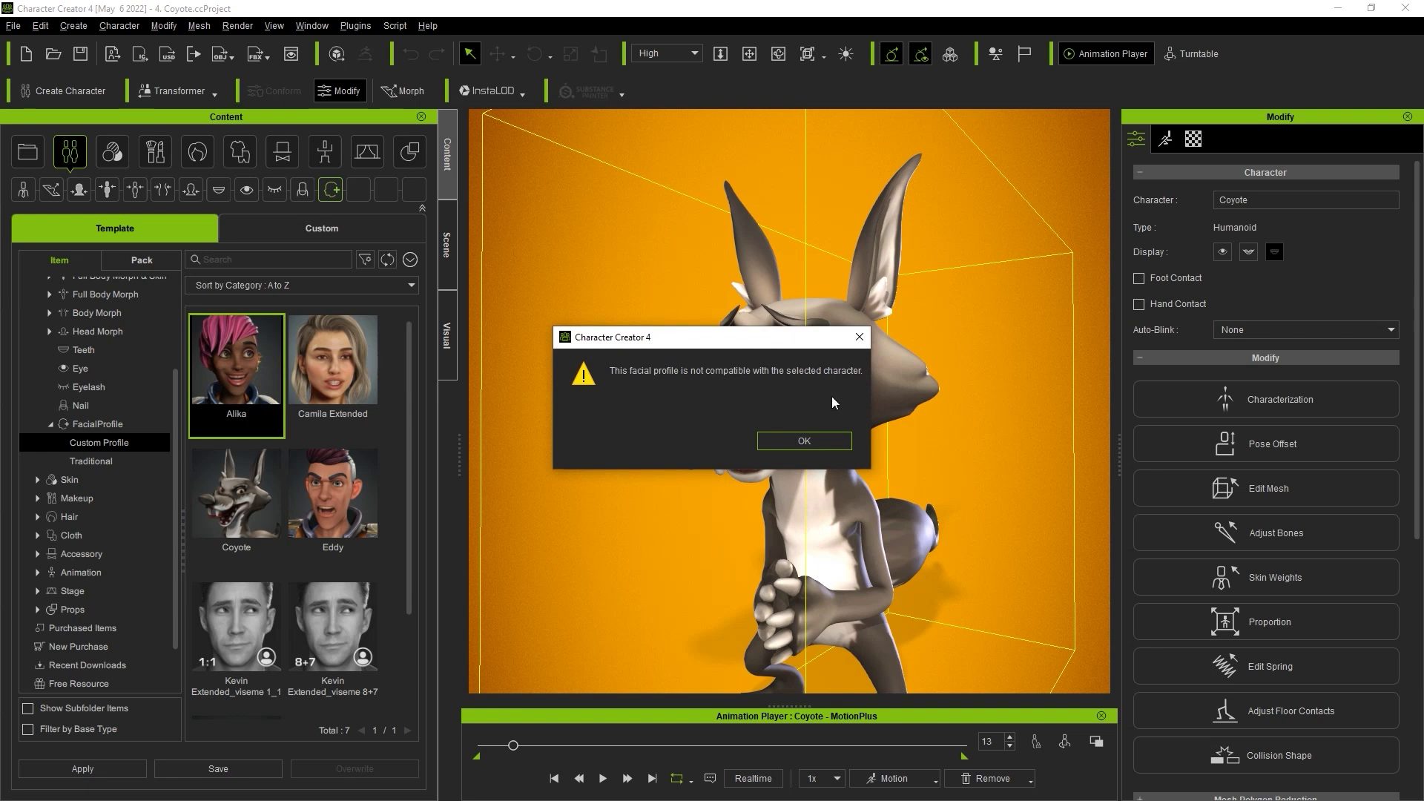
click(804, 440)
drag(418, 406, 425, 515)
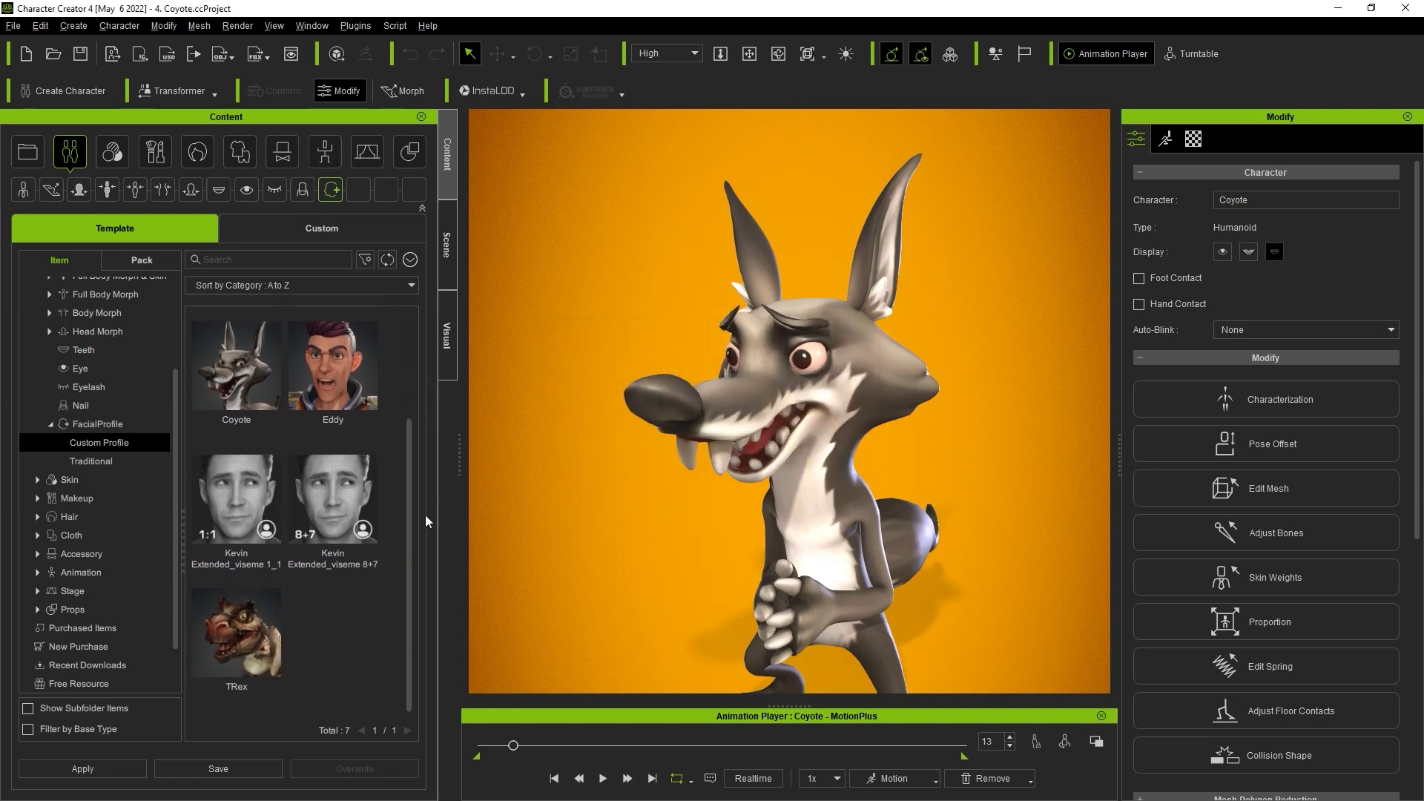
drag(236, 630, 814, 413)
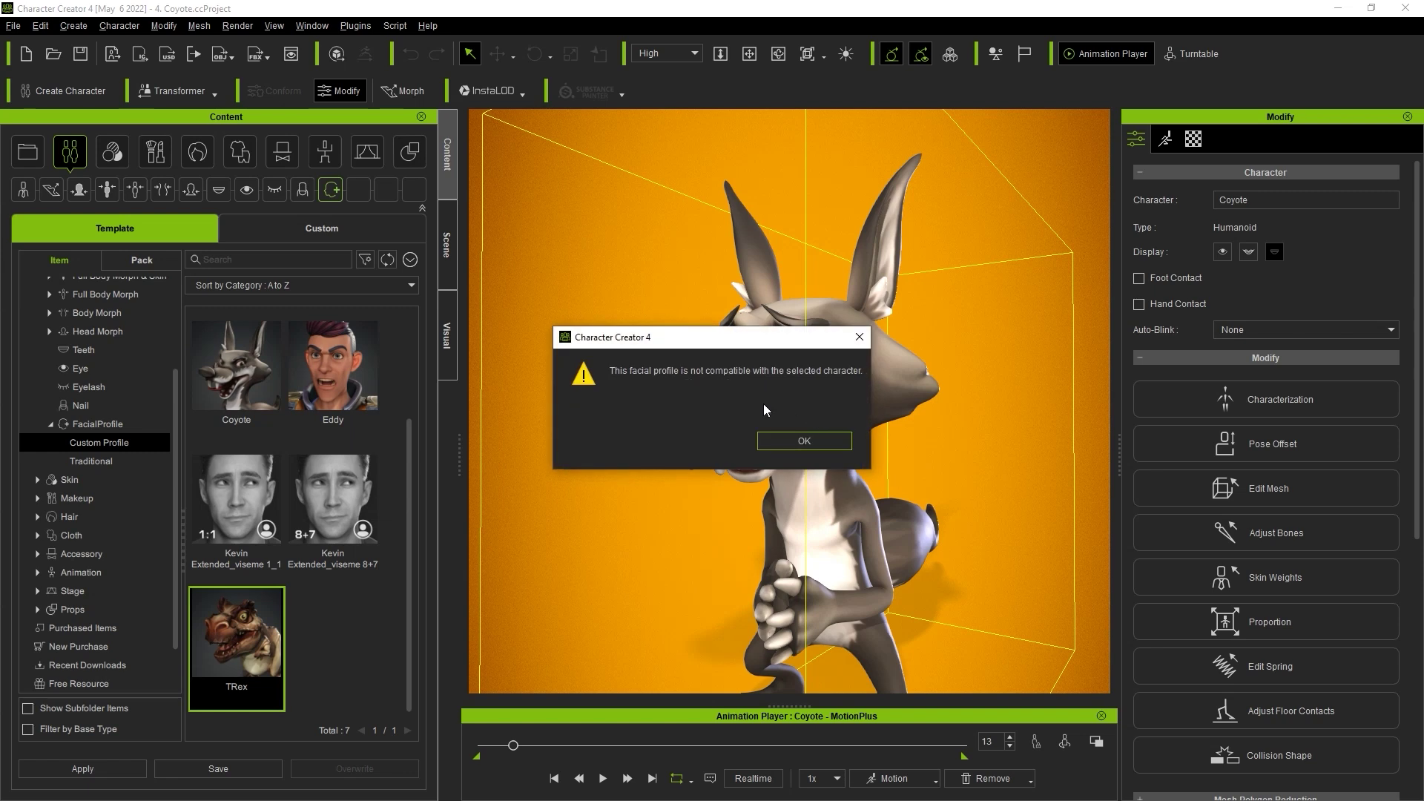
click(833, 445)
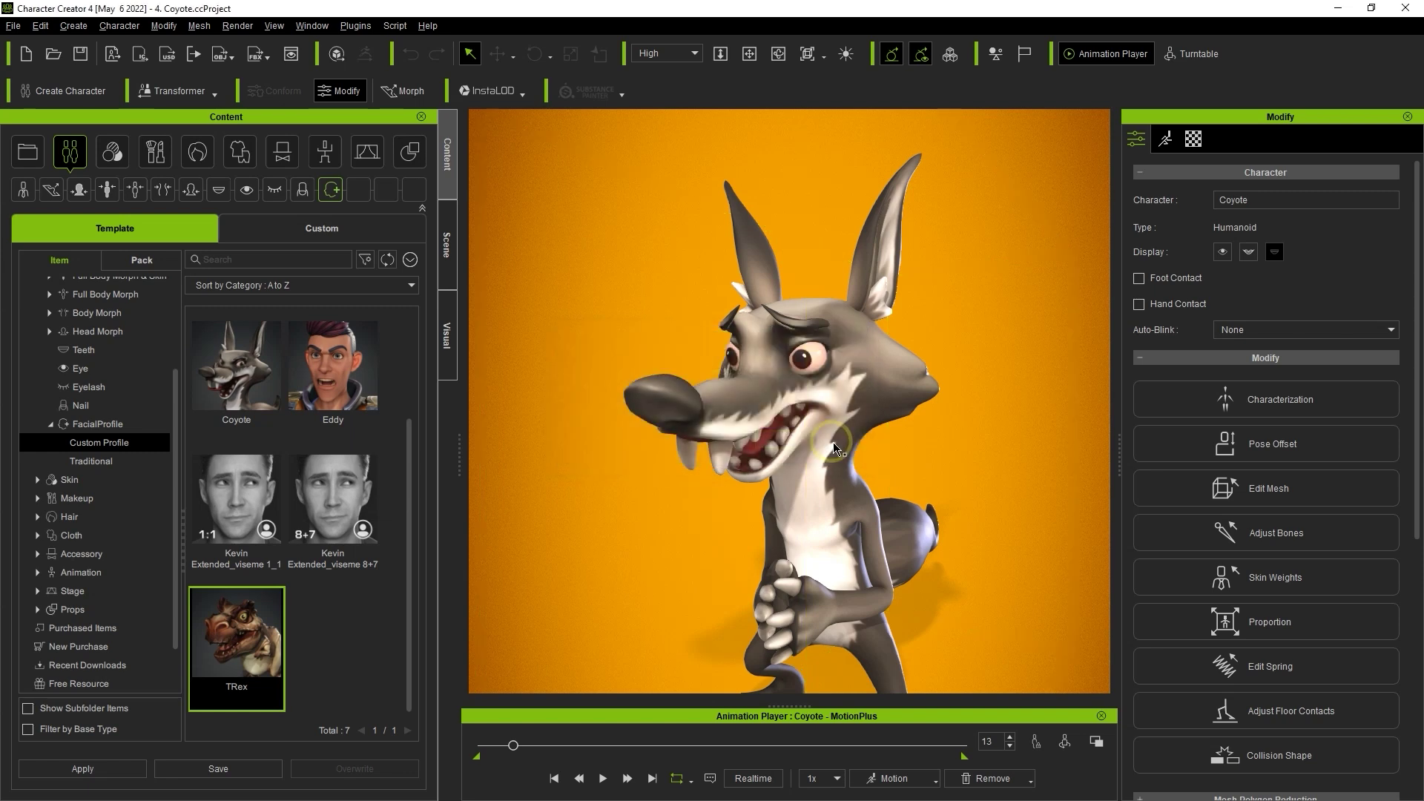